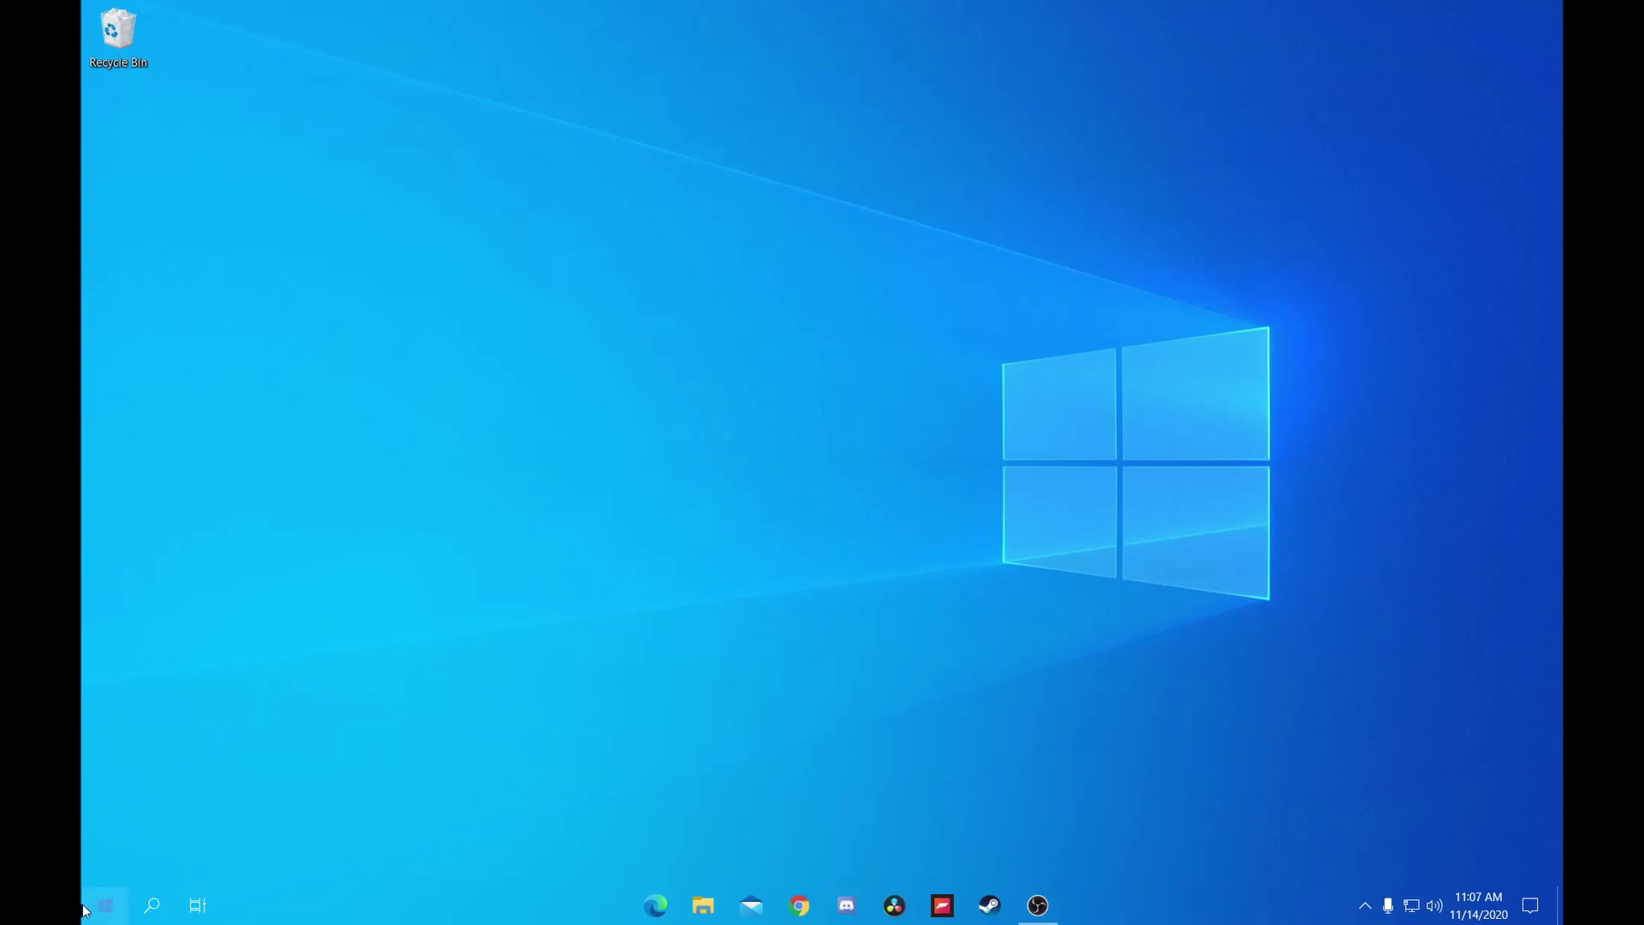
Step: Search for 'disk managem' and launch Create and format hard disk partitions
left_click(165, 915)
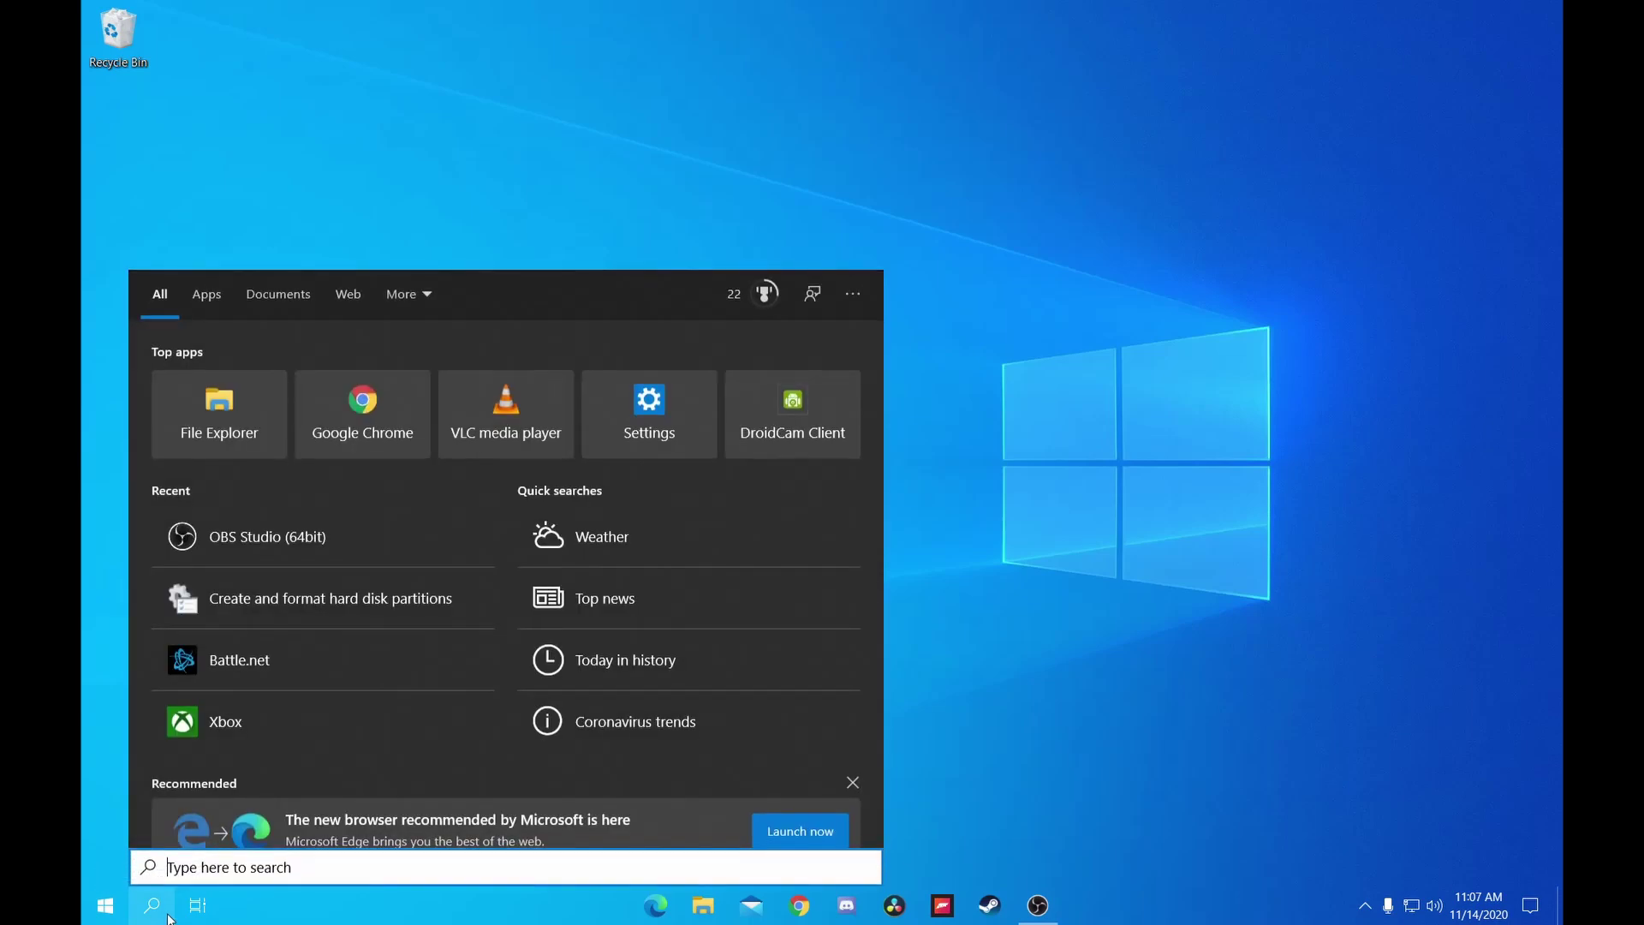
type("disk")
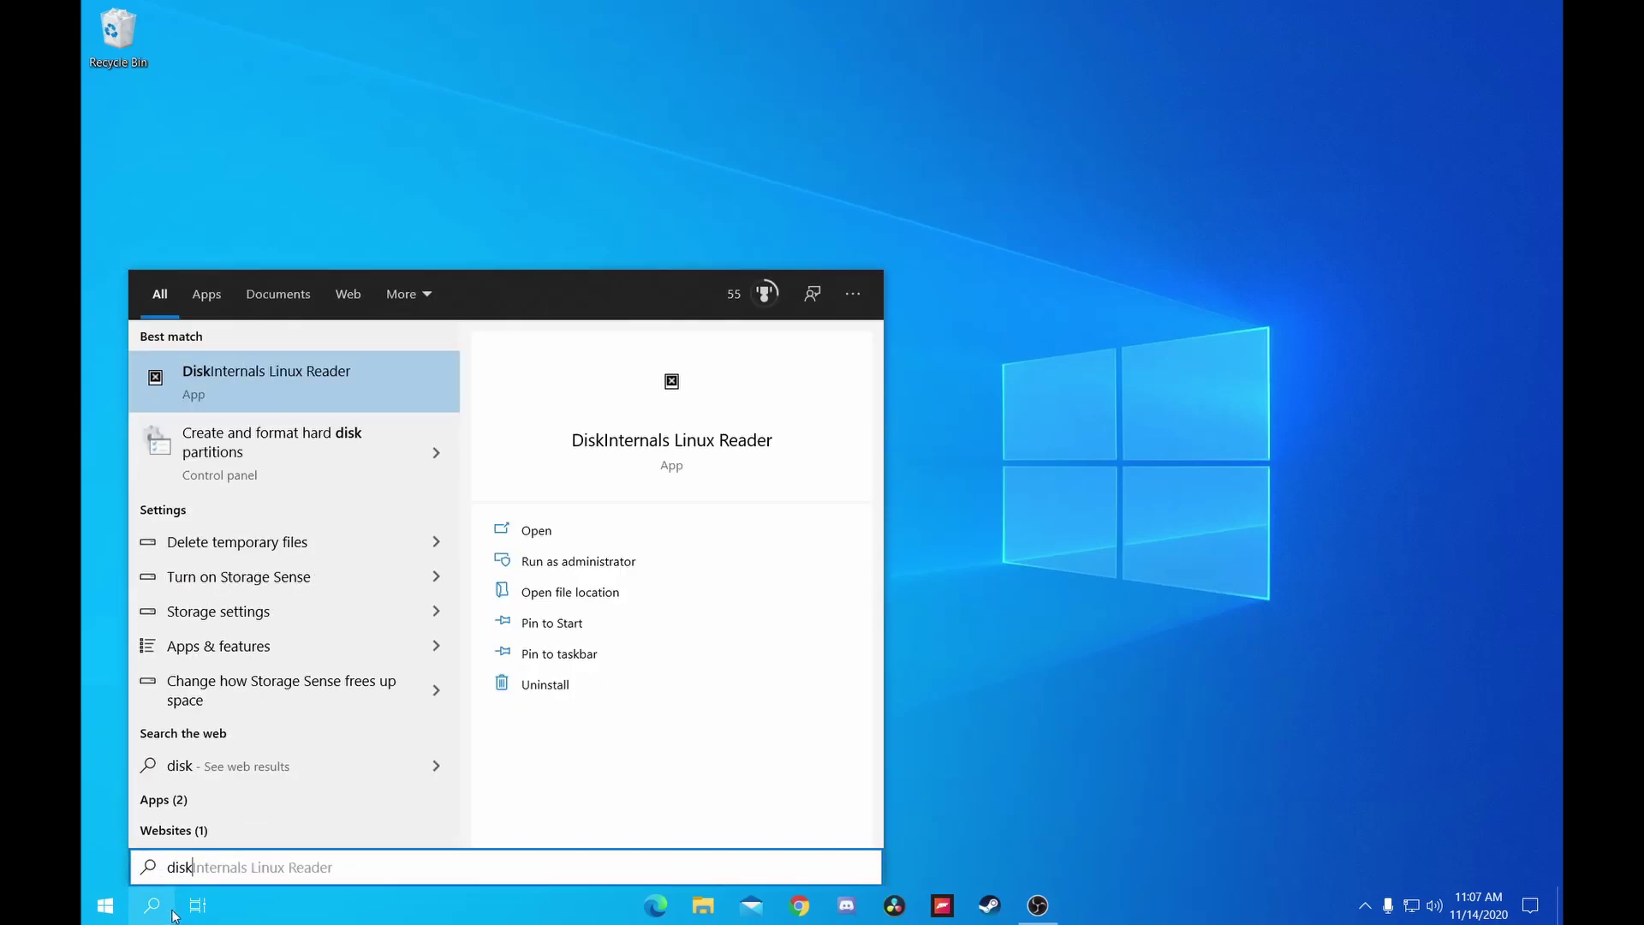
type(" managem")
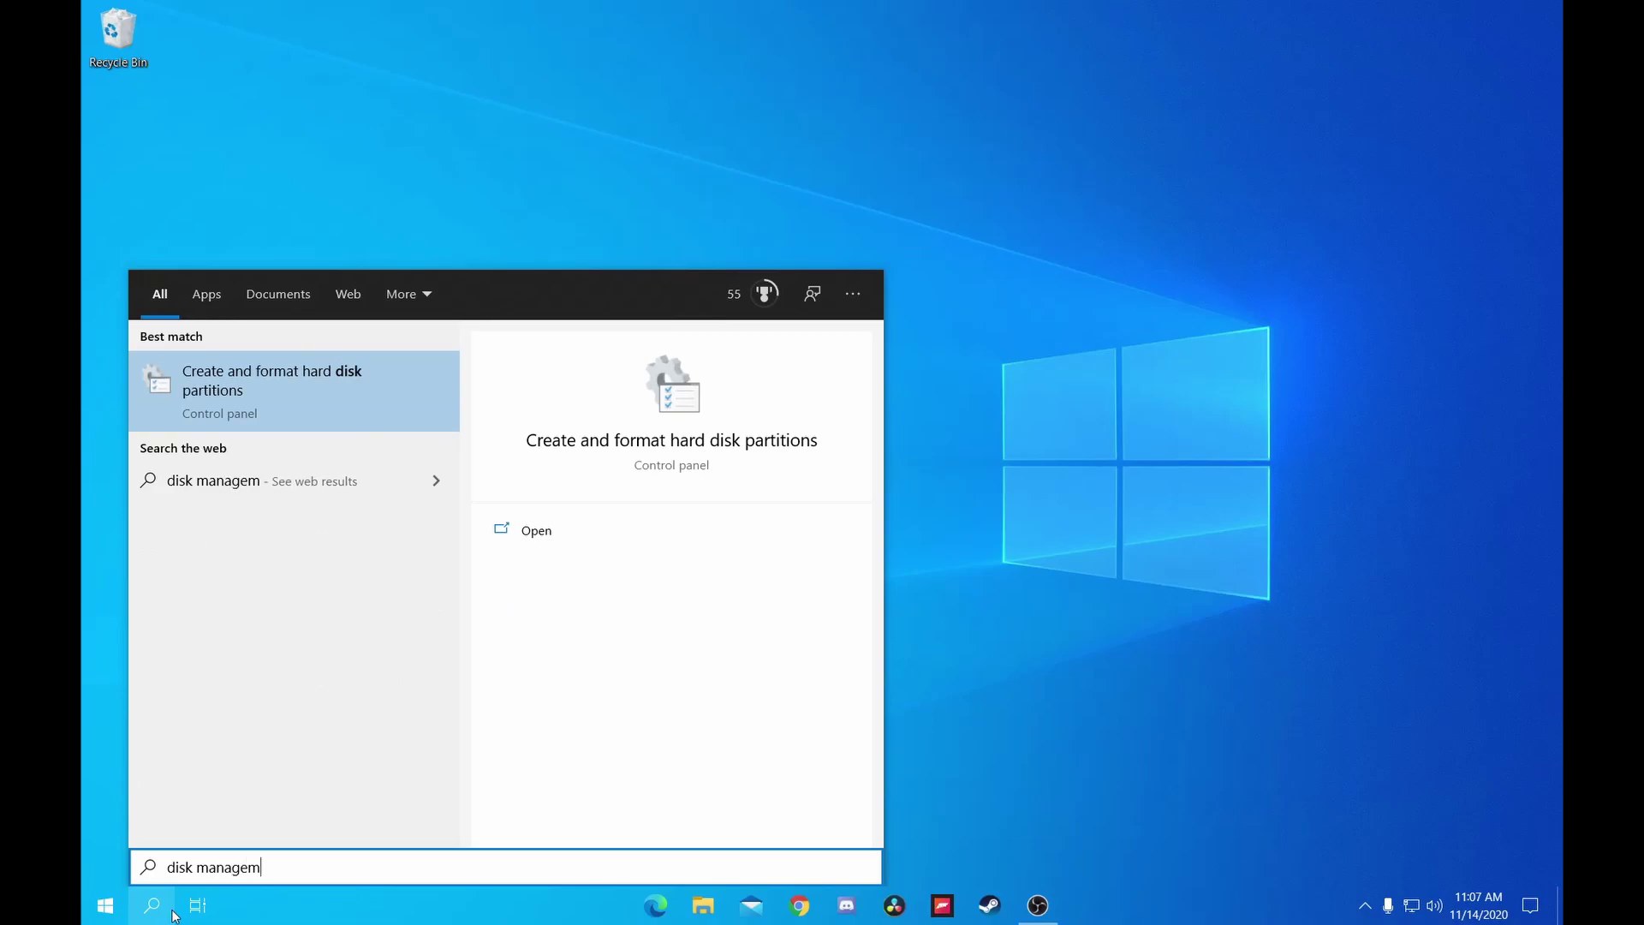
left_click(290, 382)
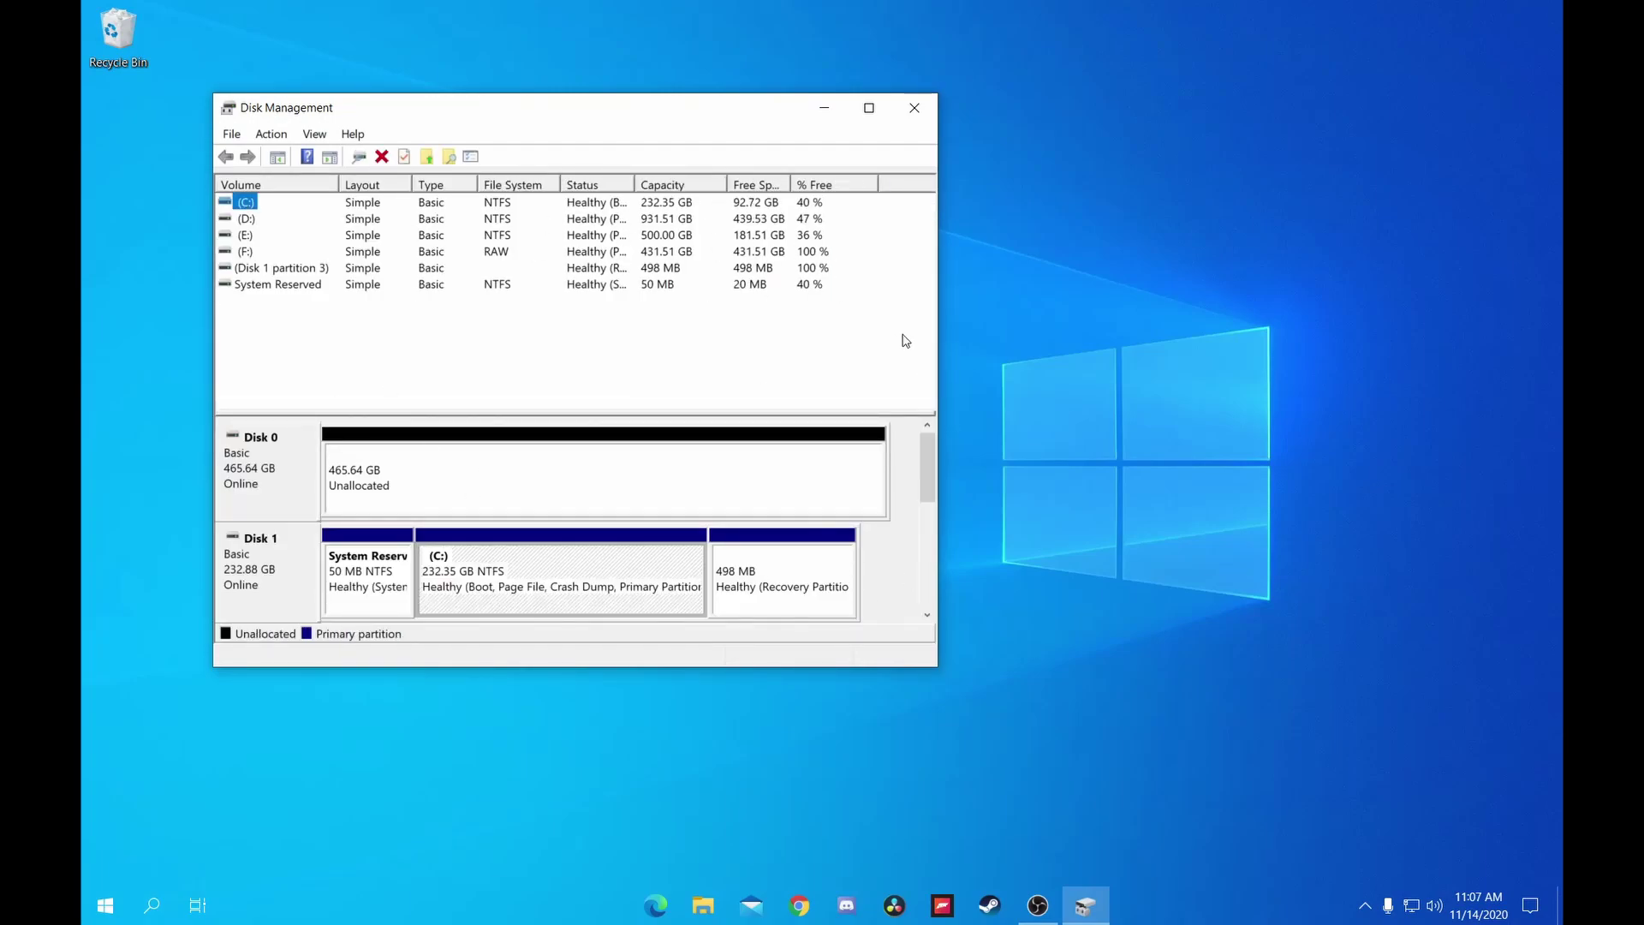
Step: Review the drives, then open the context menu for Disk 0's 465.64 GB unallocated space
mouse_move(930, 476)
left_mouse_down()
mouse_move(937, 593)
mouse_move(948, 478)
left_mouse_up()
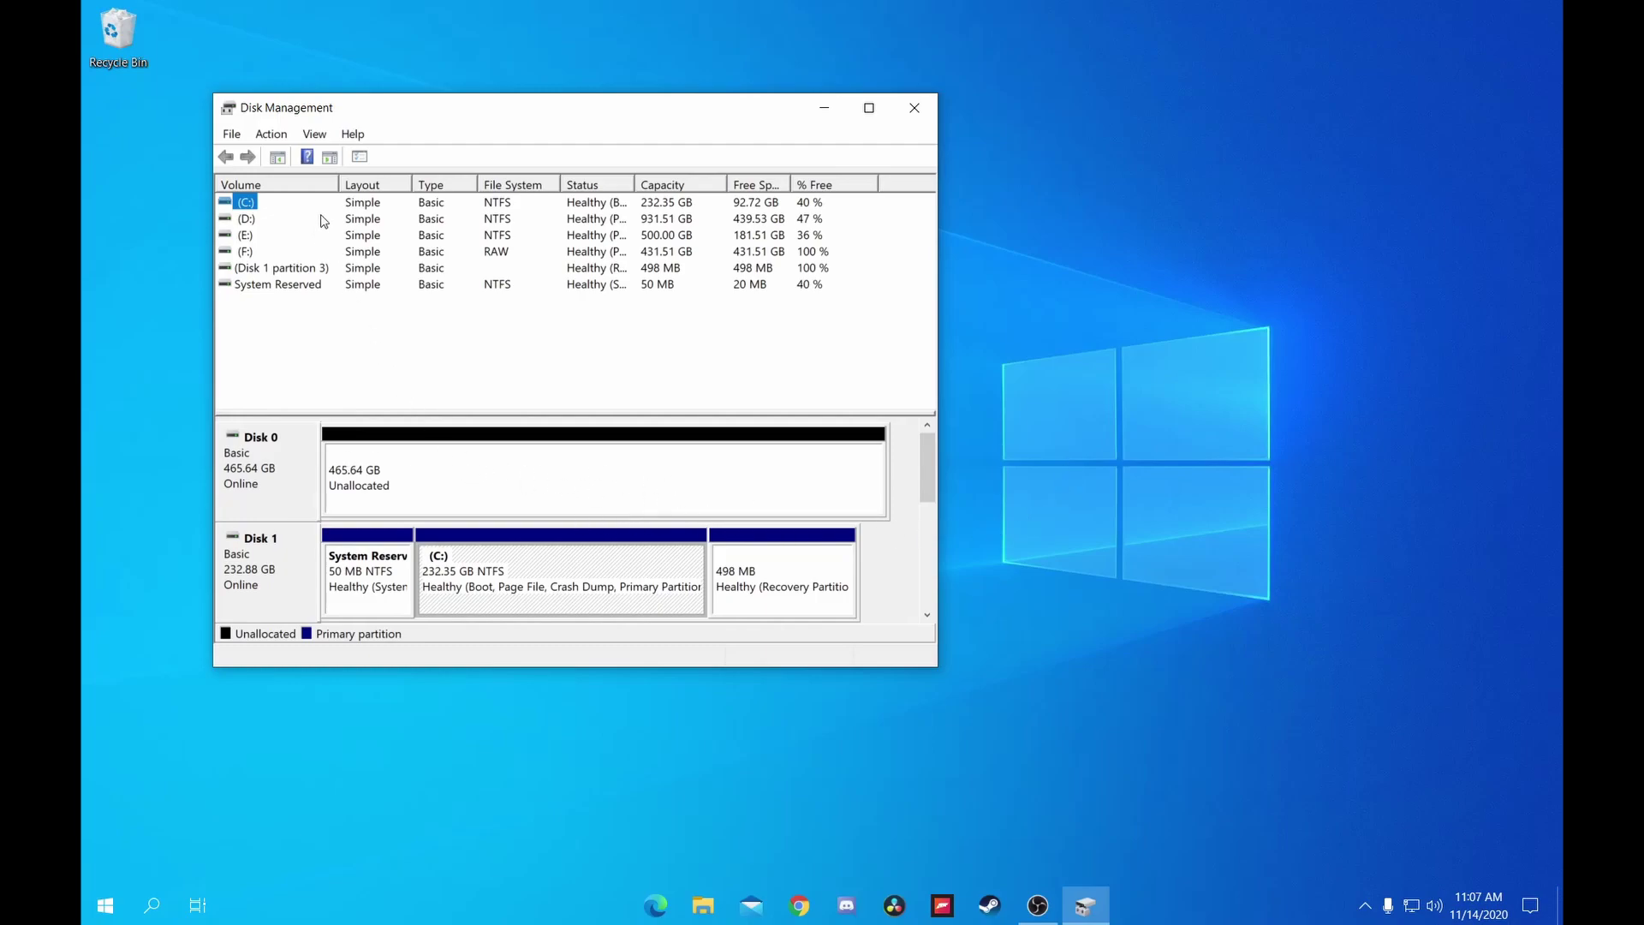
left_click(330, 271)
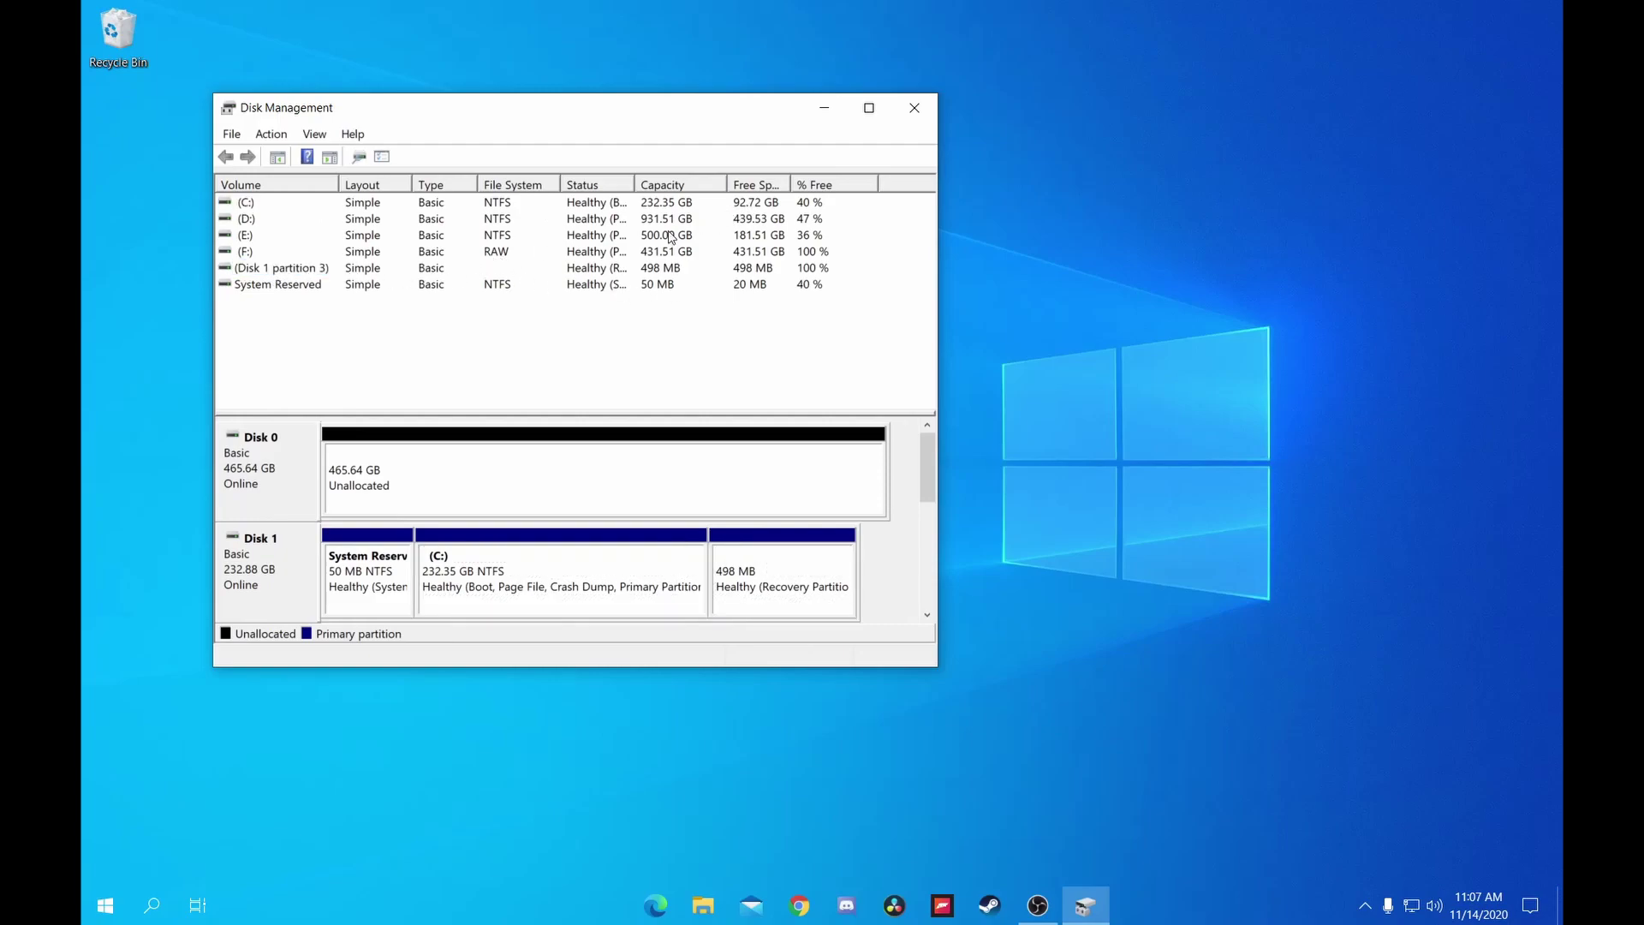
mouse_move(925, 481)
left_mouse_down()
mouse_move(923, 576)
mouse_move(921, 485)
left_mouse_up()
left_click(426, 506)
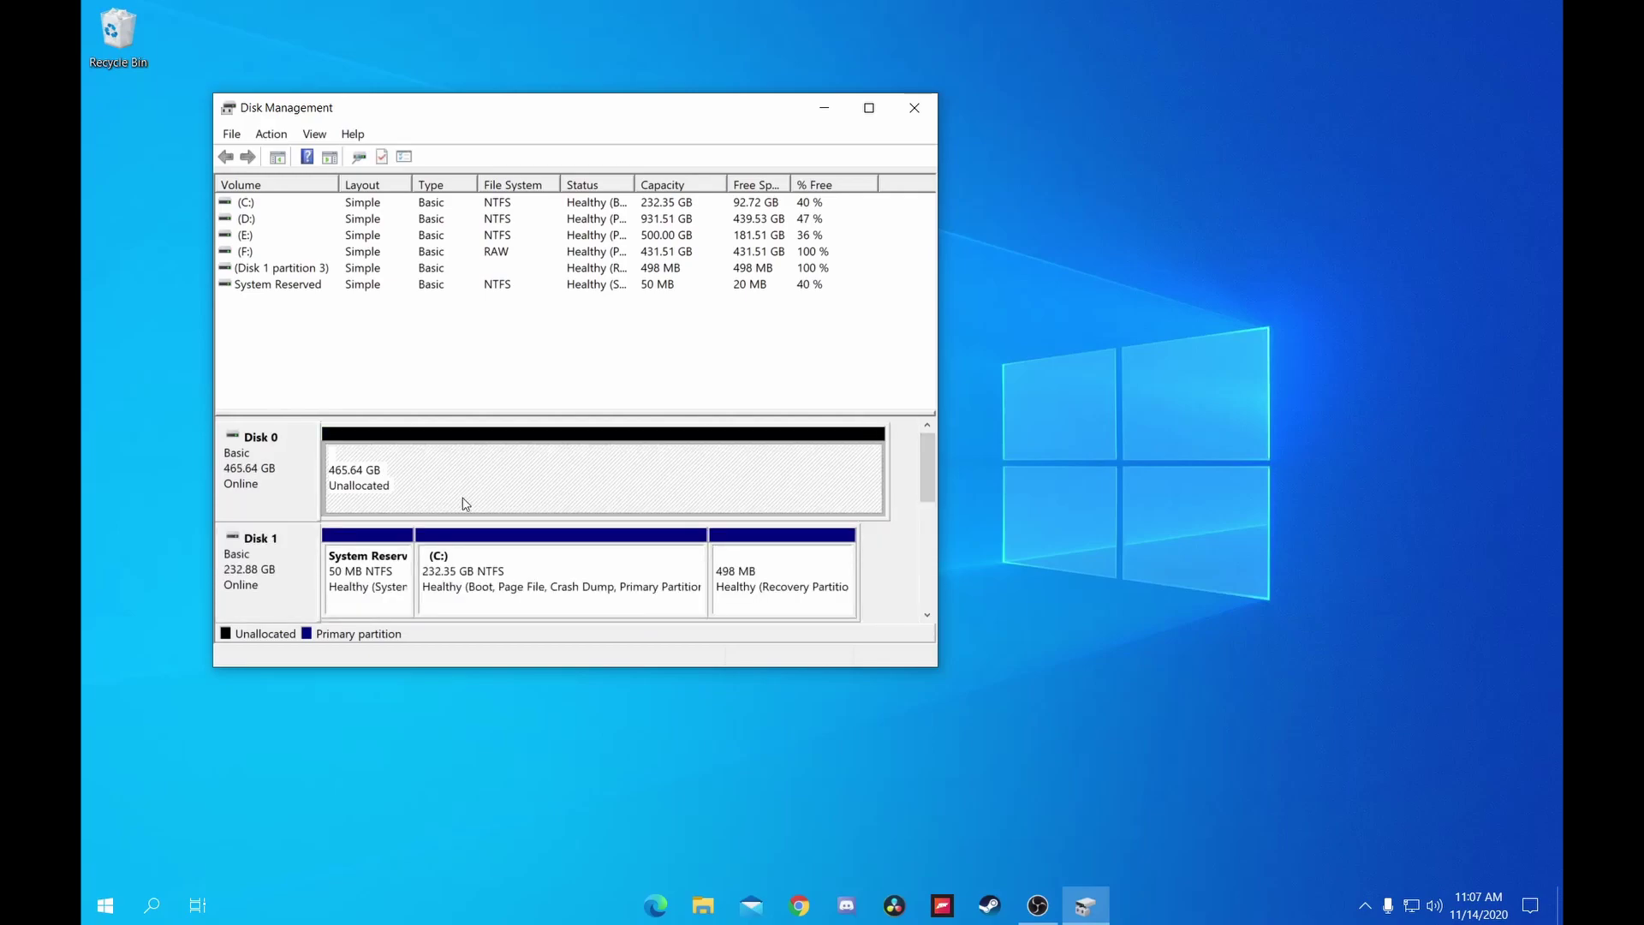
right_click(456, 476)
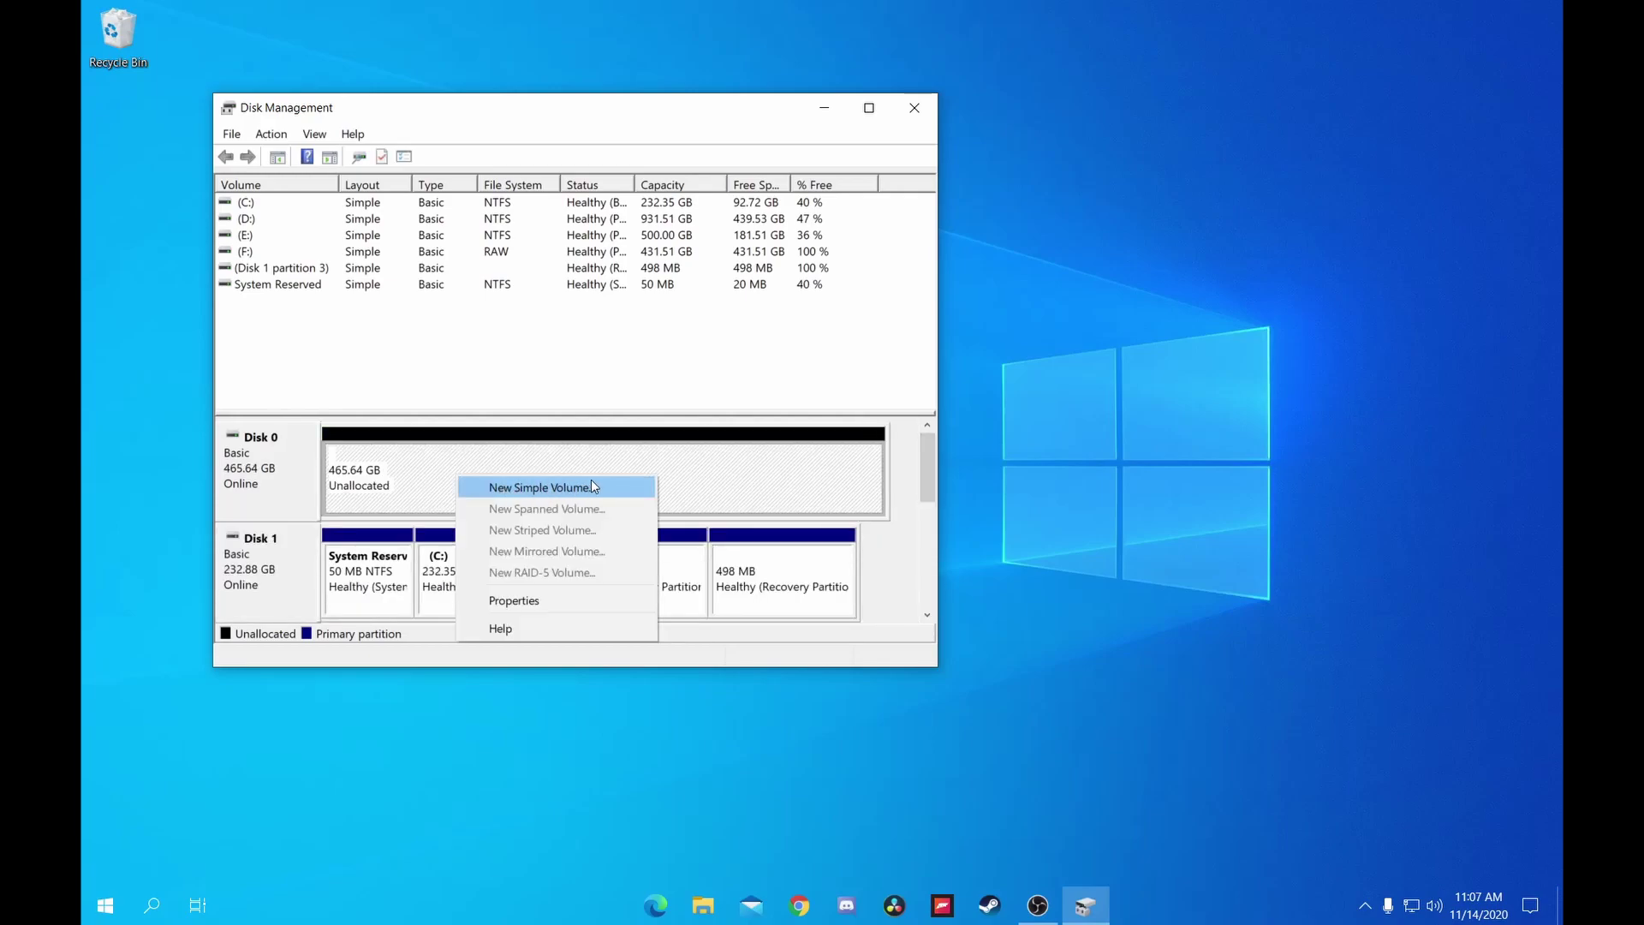
Step: Start a New Simple Volume using the full 476810 MB with drive letter G
left_click(536, 492)
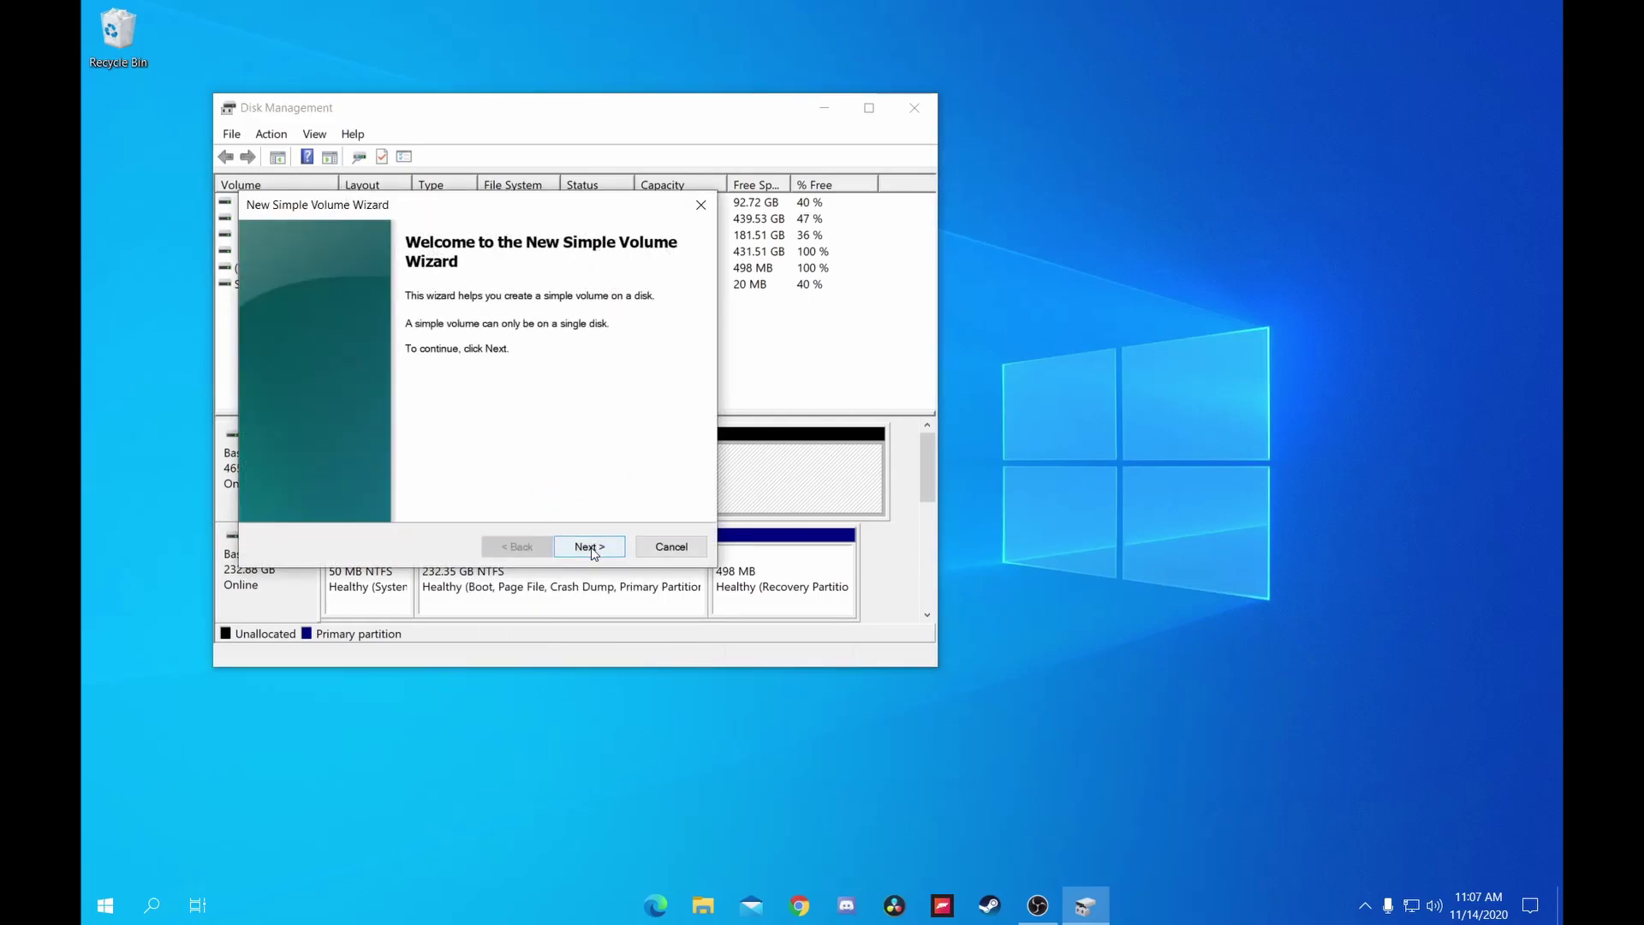
left_click(591, 548)
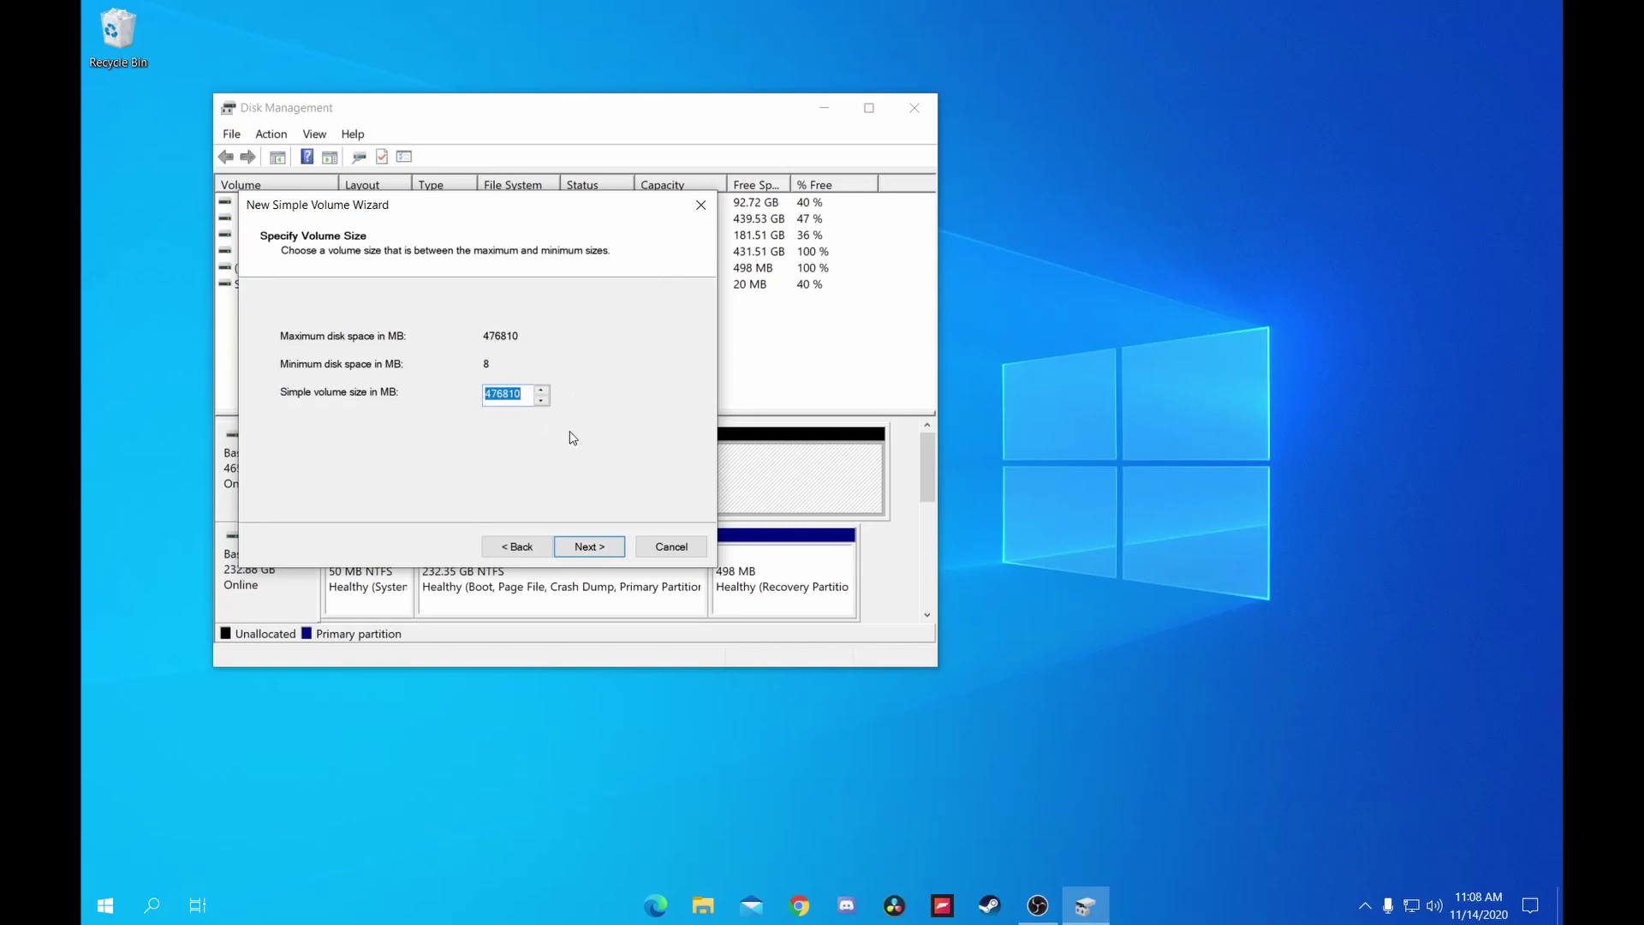
left_click(598, 548)
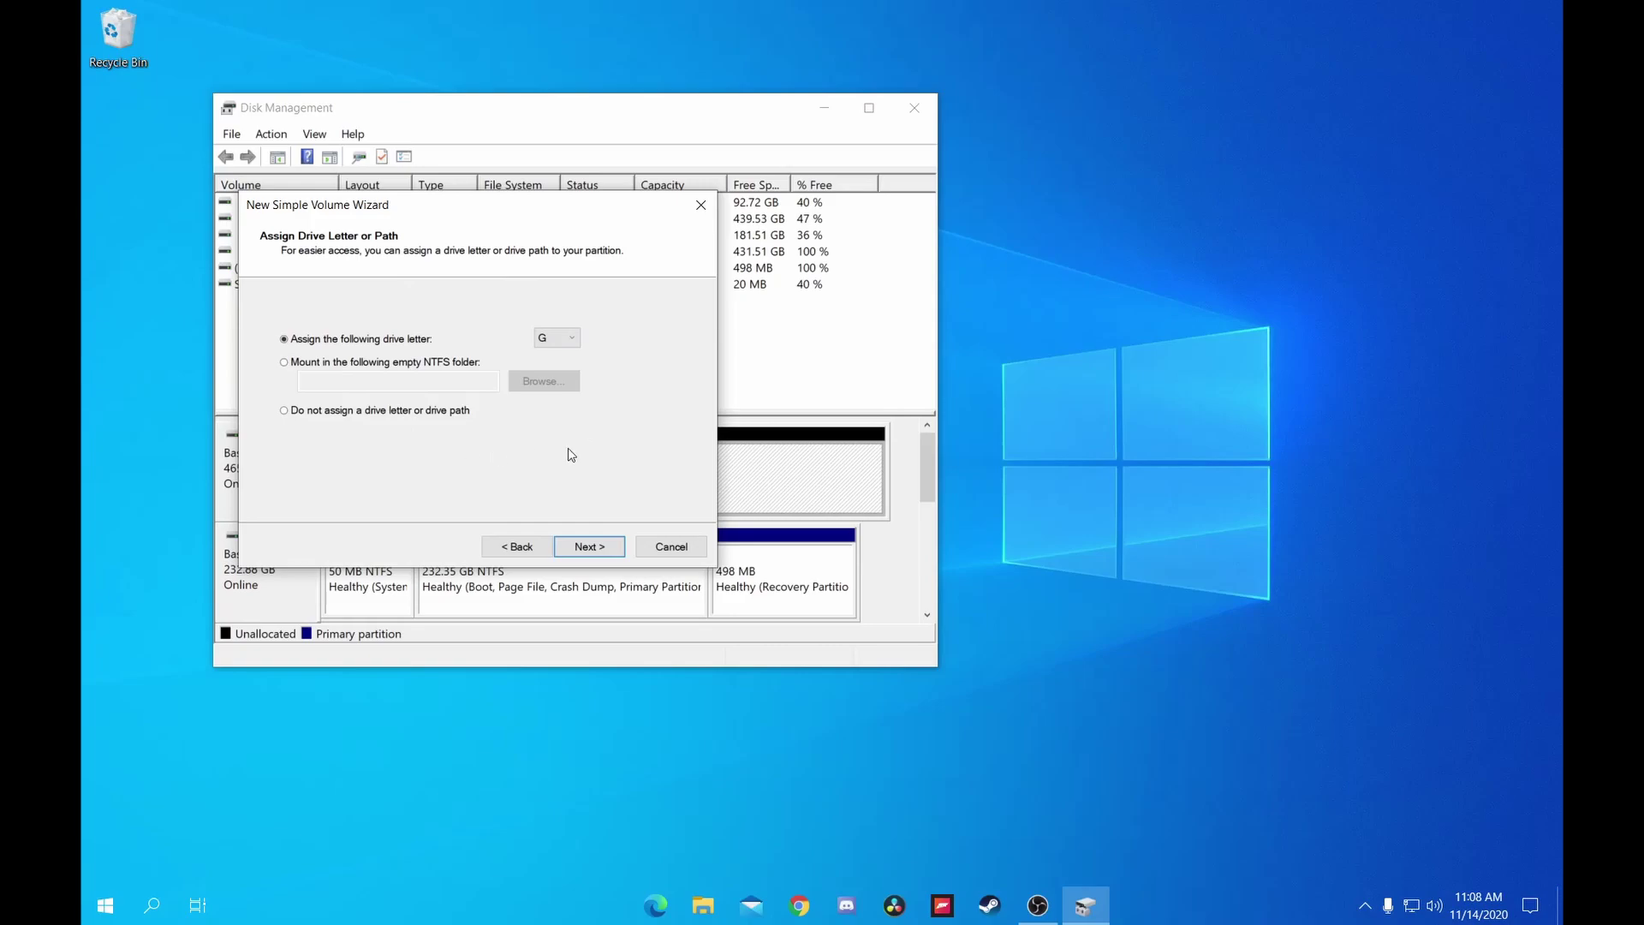
left_click(590, 549)
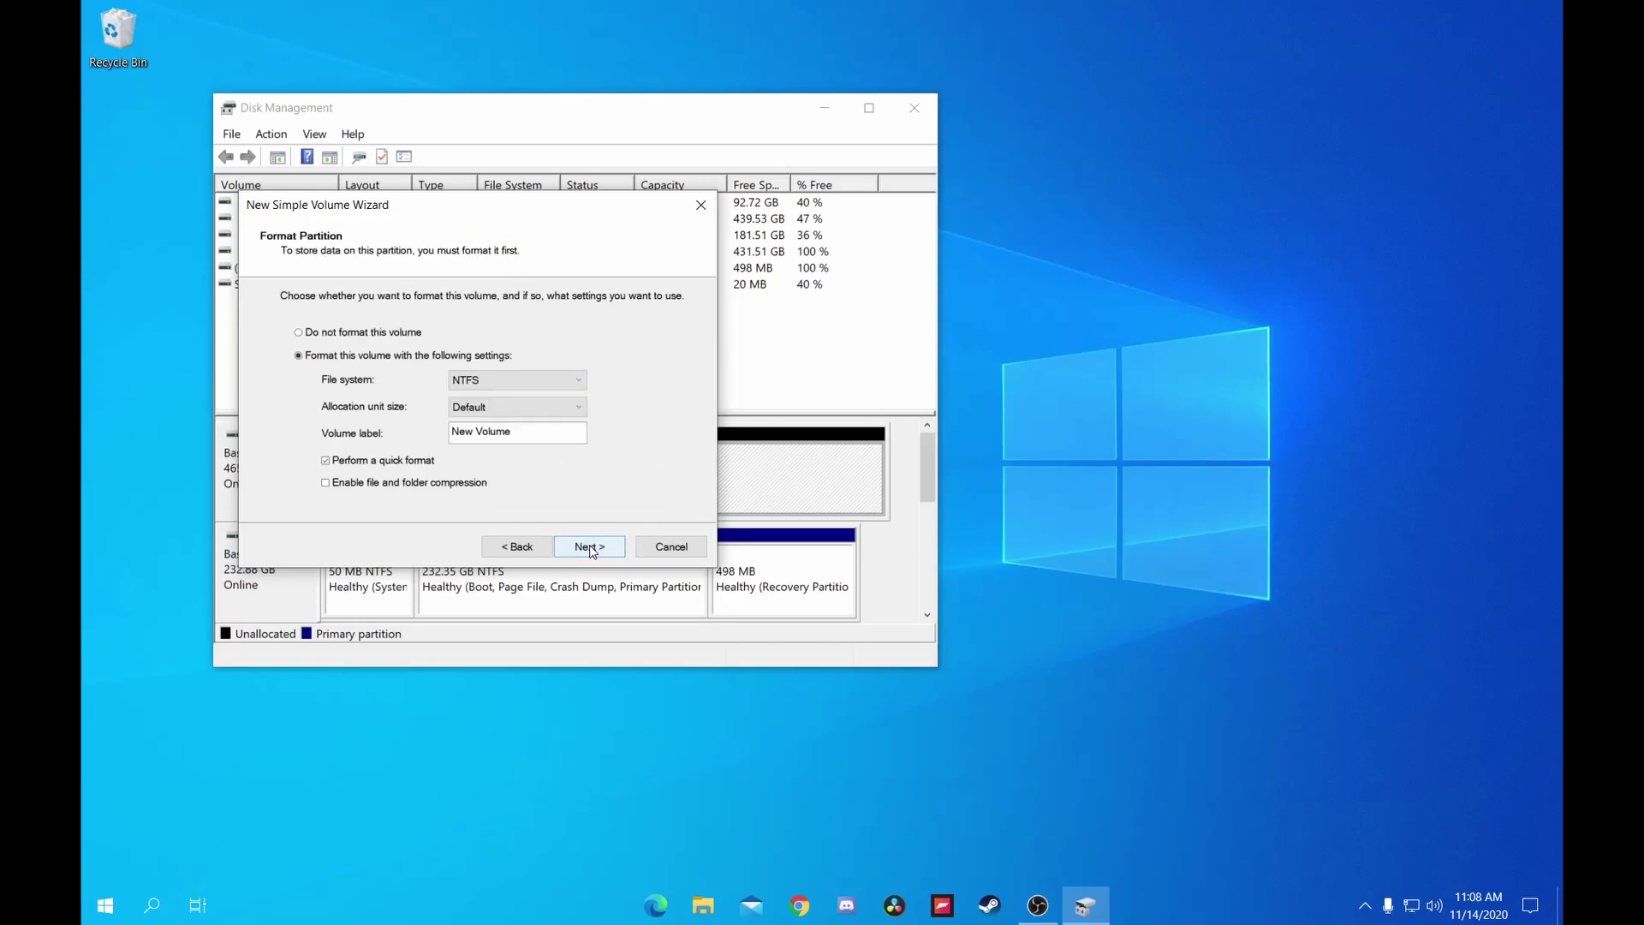
Step: Clear the volume label, keep NTFS with Default allocation size, and finish the wizard
left_click_drag(551, 432, 391, 424)
type("SS")
key("BackSpace")
key("BackSpace")
type("Subscrib")
key("BackSpace")
key("BackSpace")
key("BackSpace")
key("BackSpace")
key("BackSpace")
key("BackSpace")
key("BackSpace")
key("BackSpace")
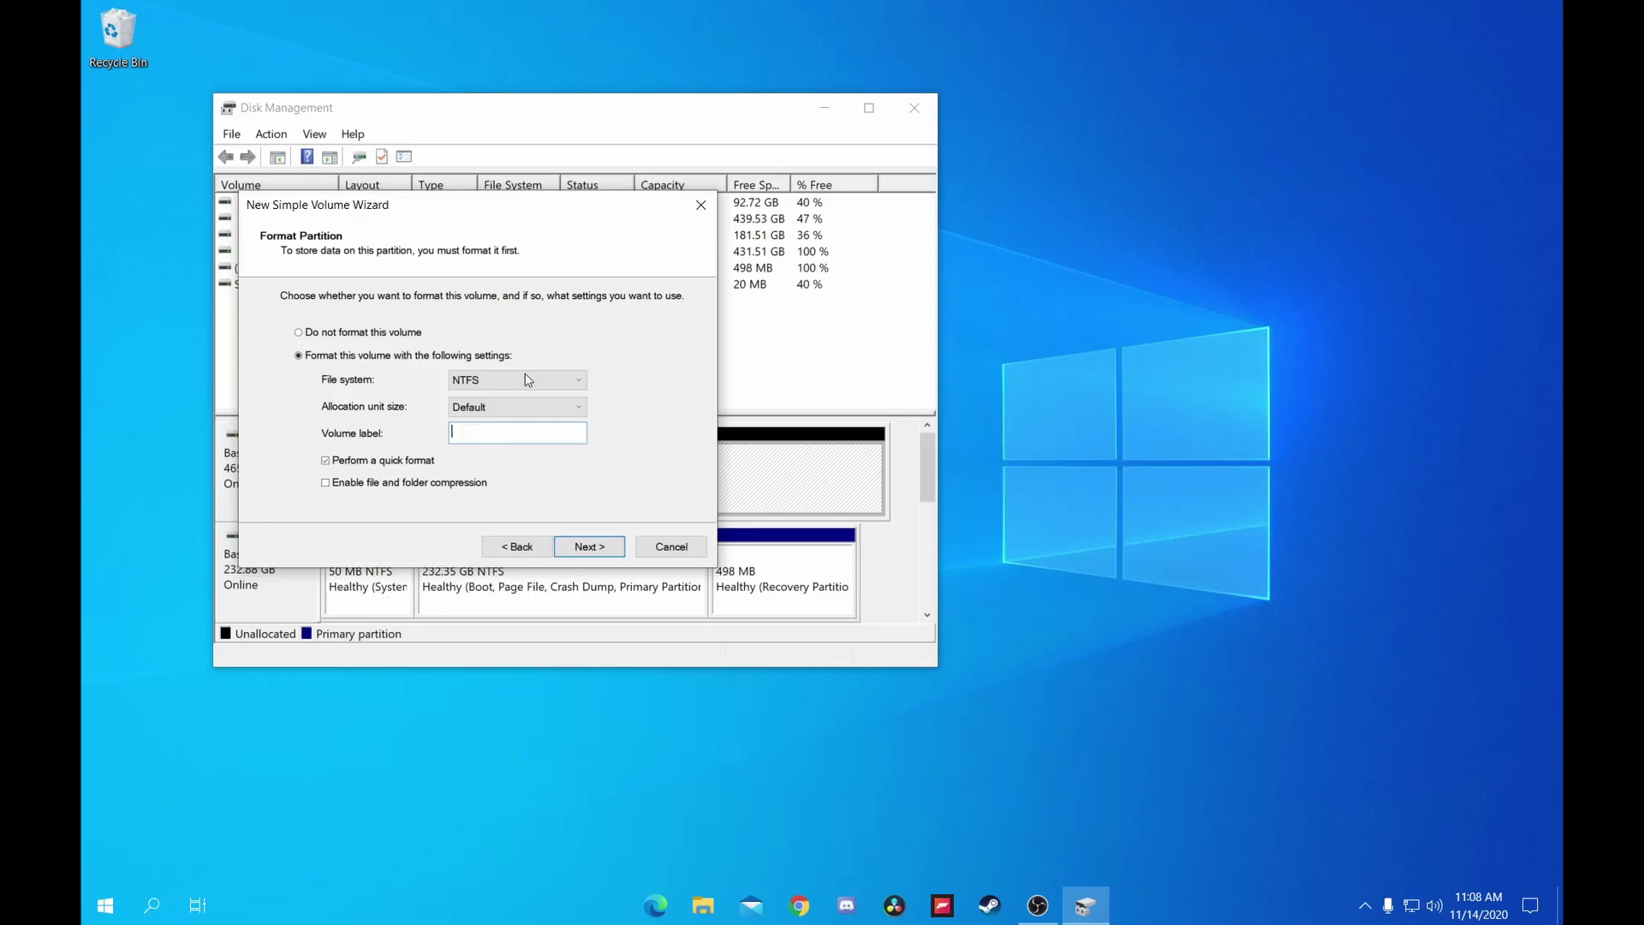
left_click(548, 407)
left_click(548, 407)
left_click(589, 546)
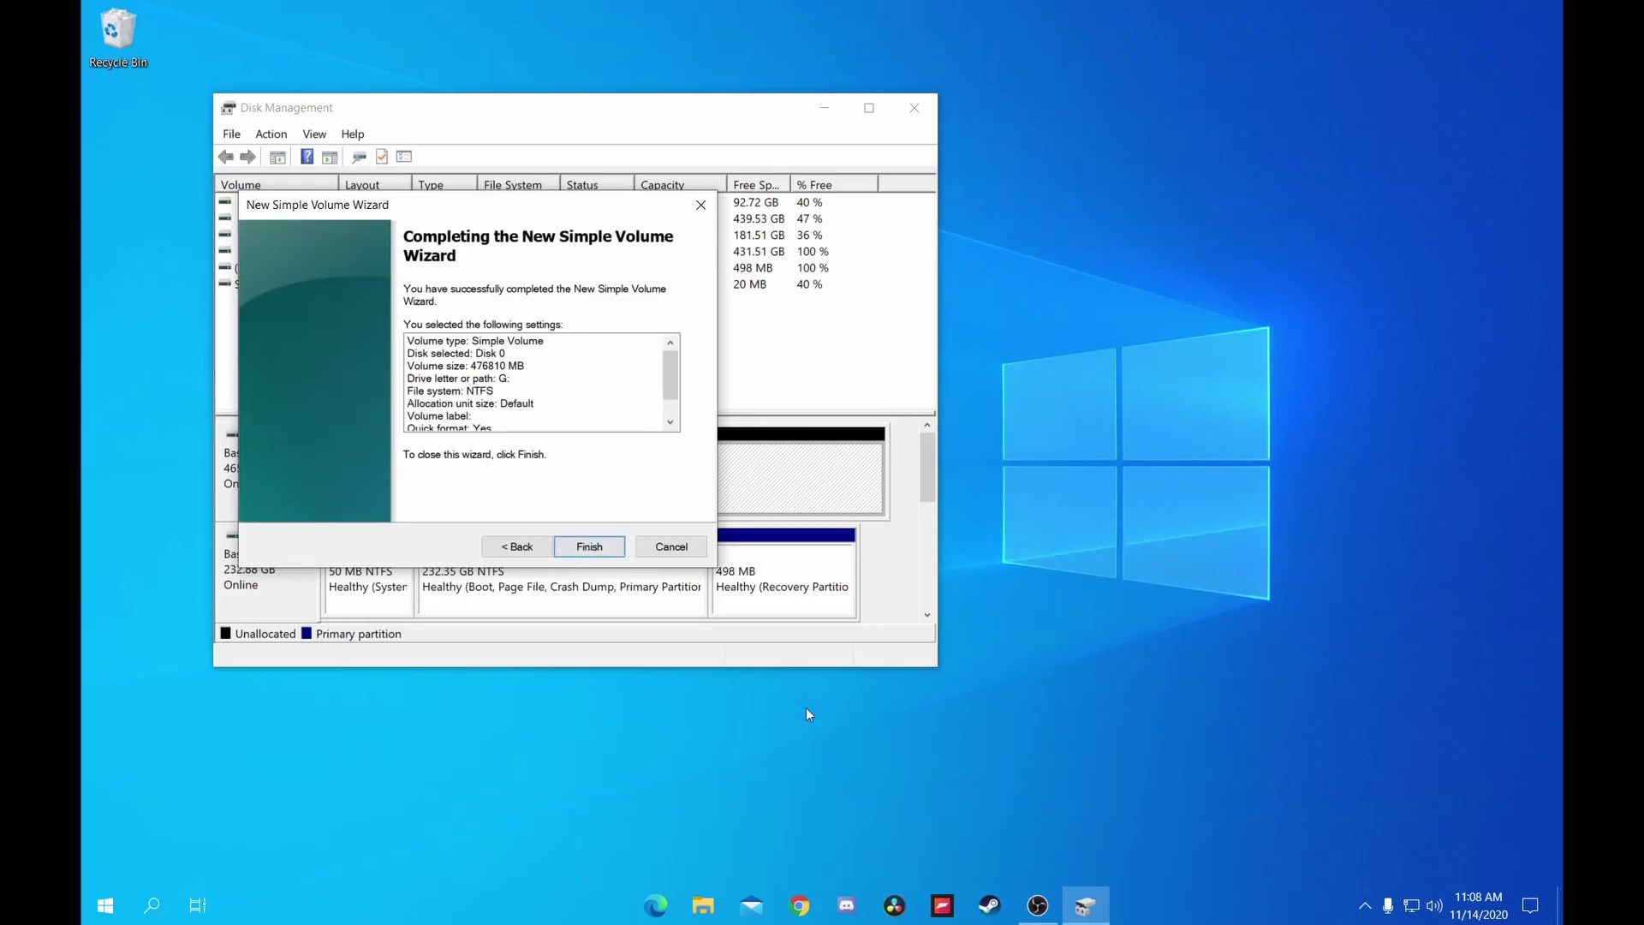
left_click(590, 546)
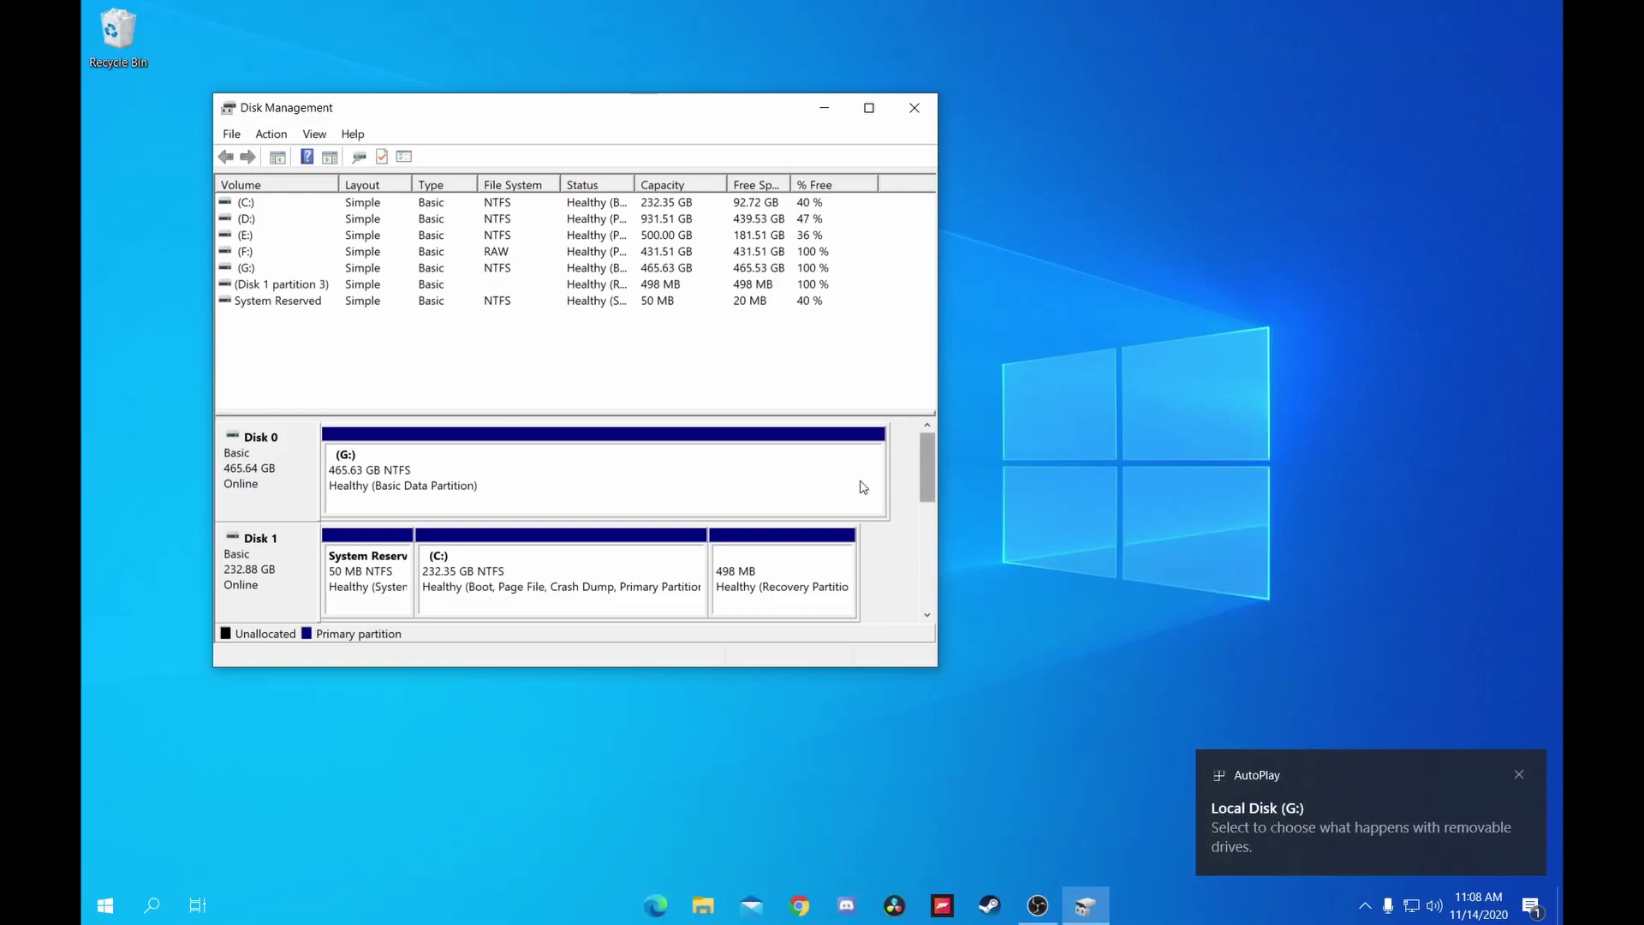
Step: Change the new partition's drive letter from H: to G: and accept the warning
right_click(350, 468)
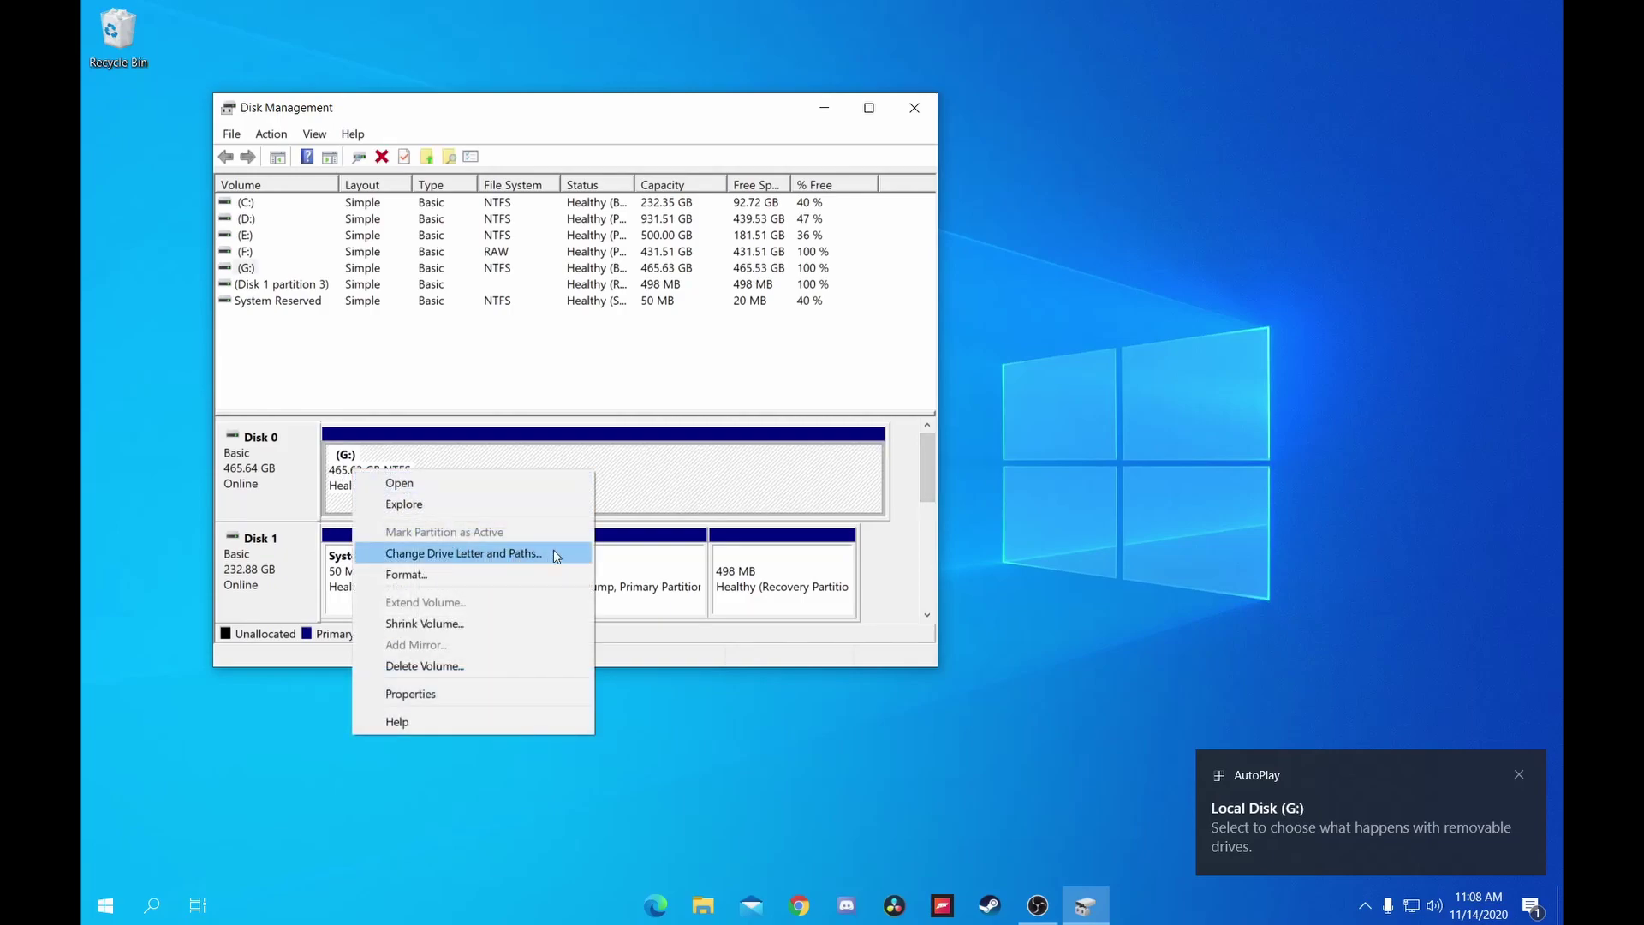
left_click(686, 488)
right_click(513, 471)
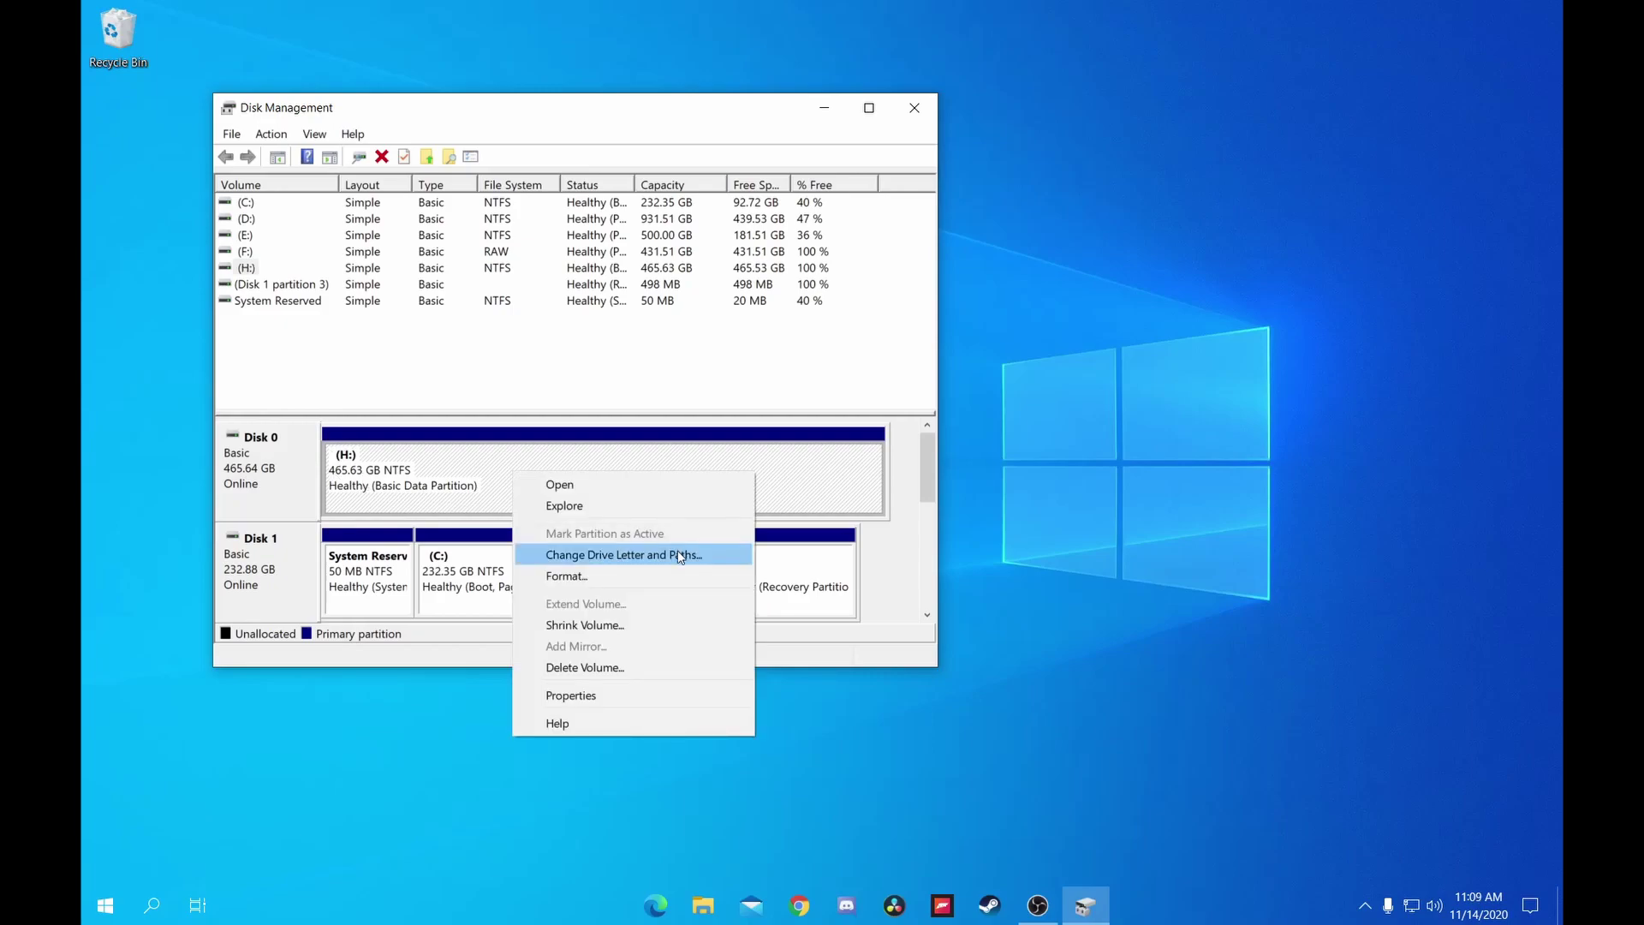
left_click(636, 554)
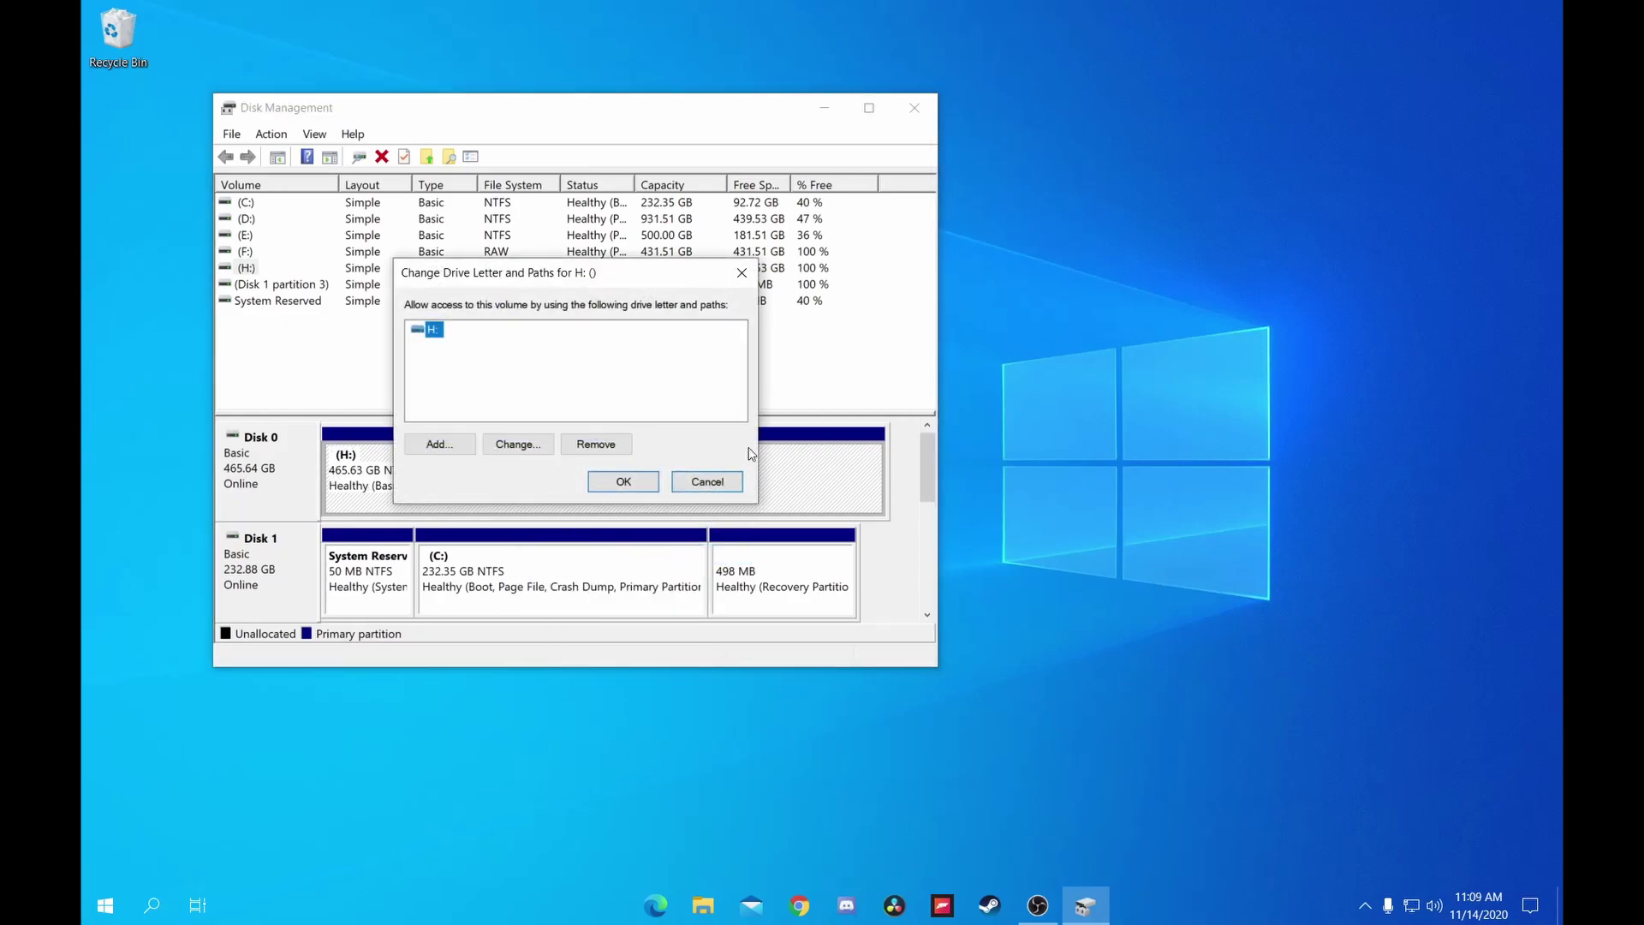
left_click(519, 446)
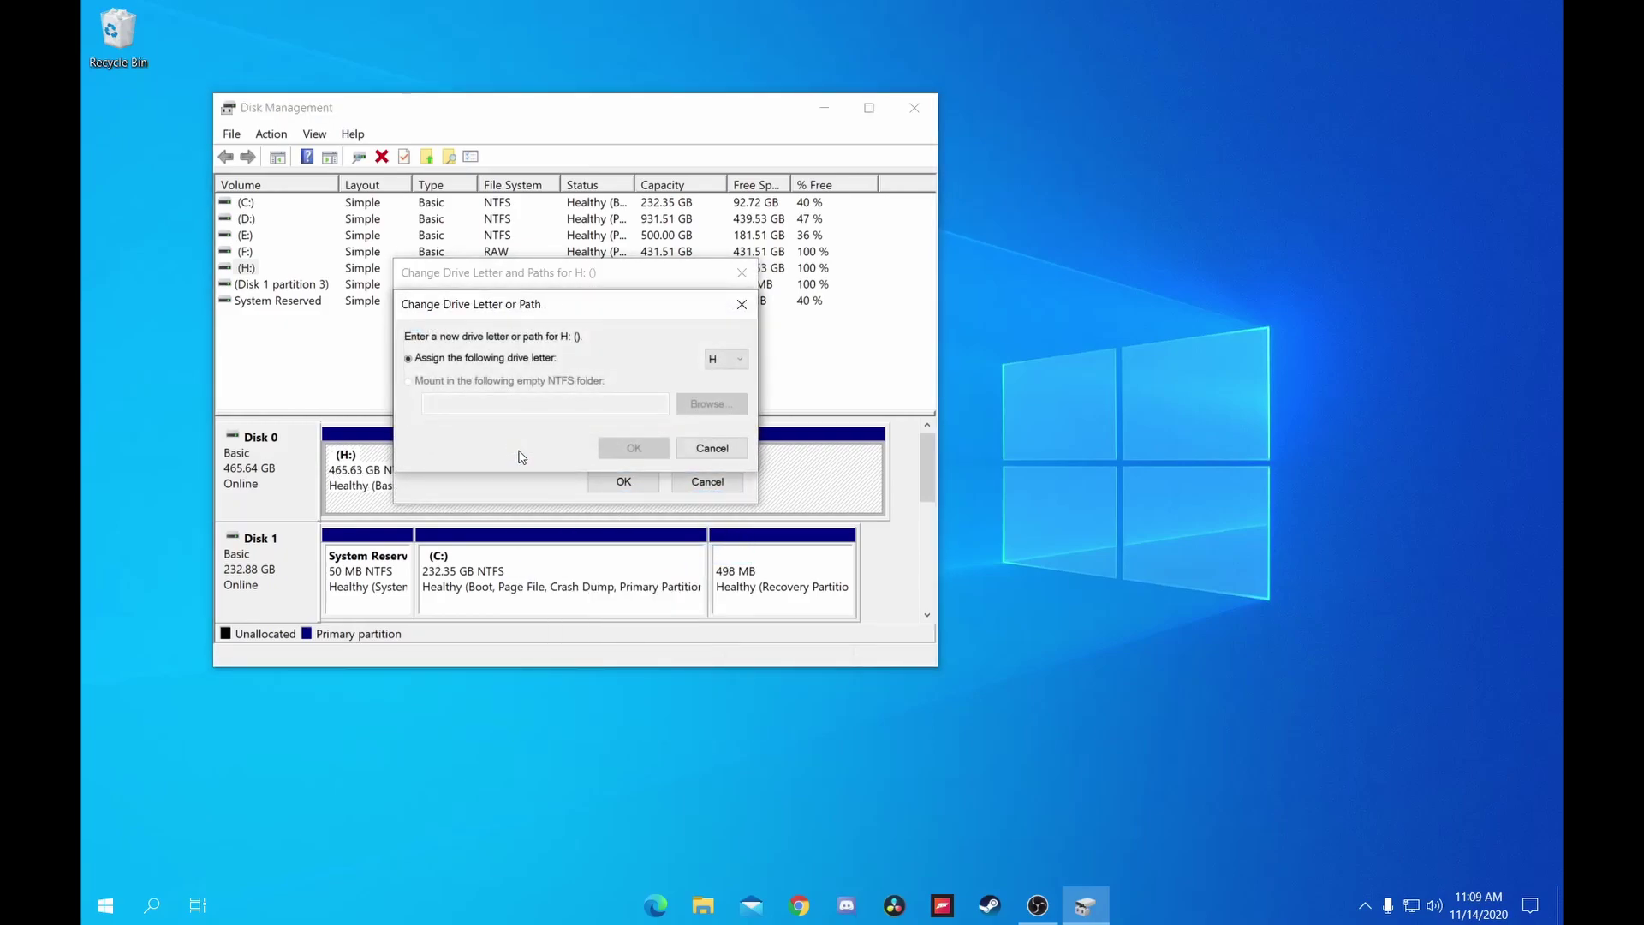
left_click(715, 361)
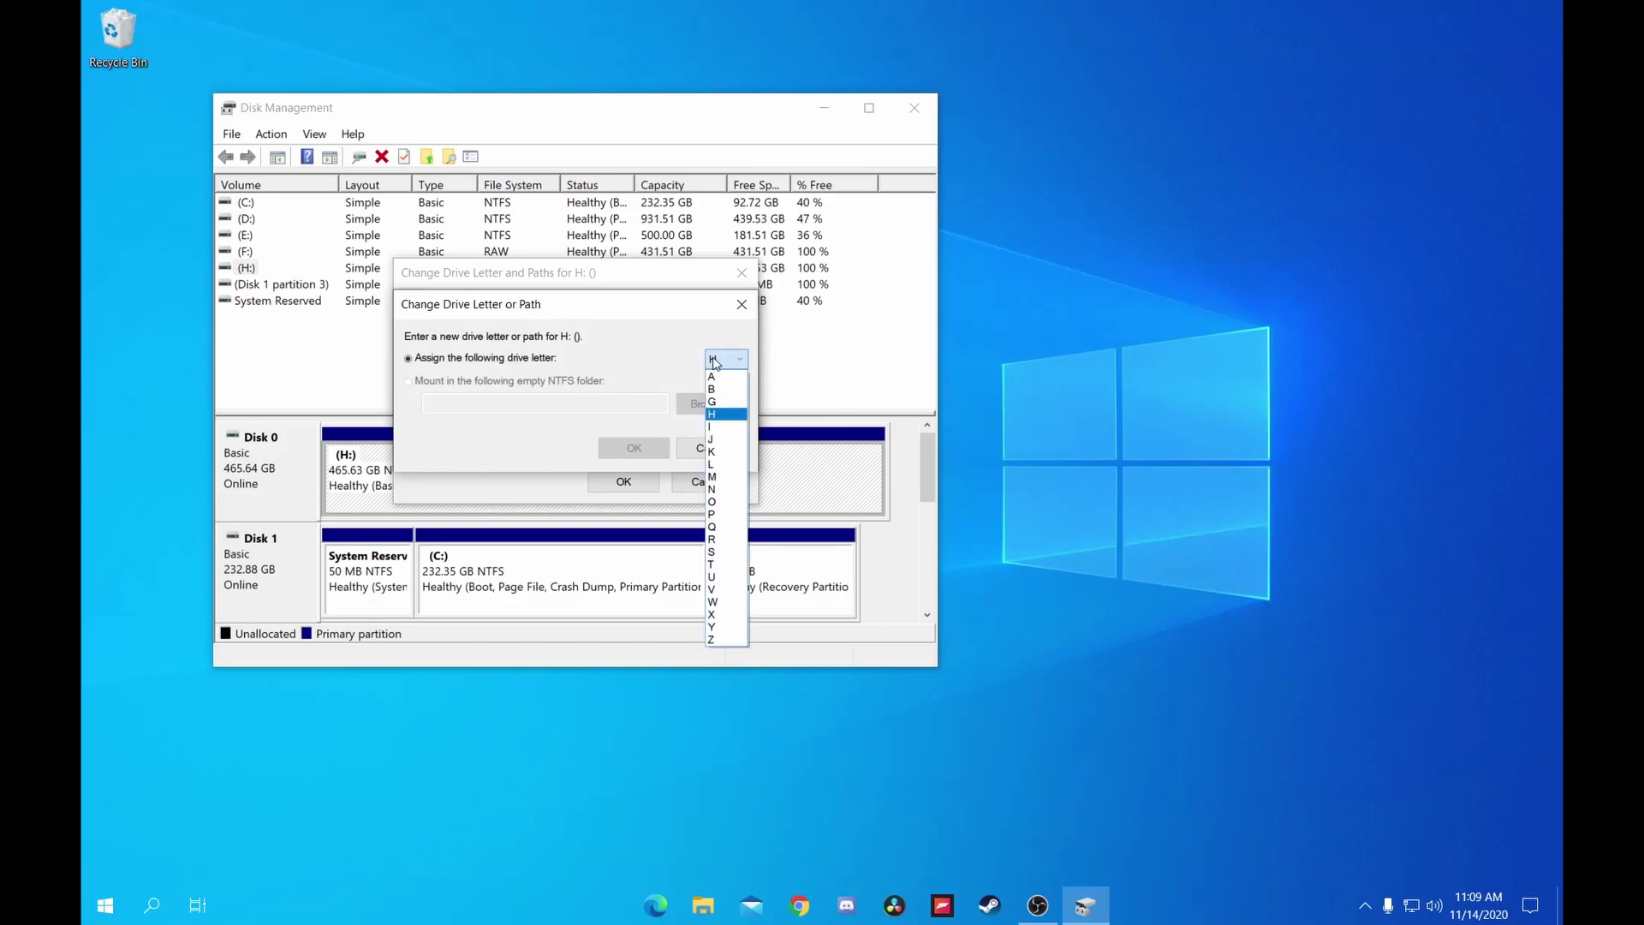
left_click(729, 402)
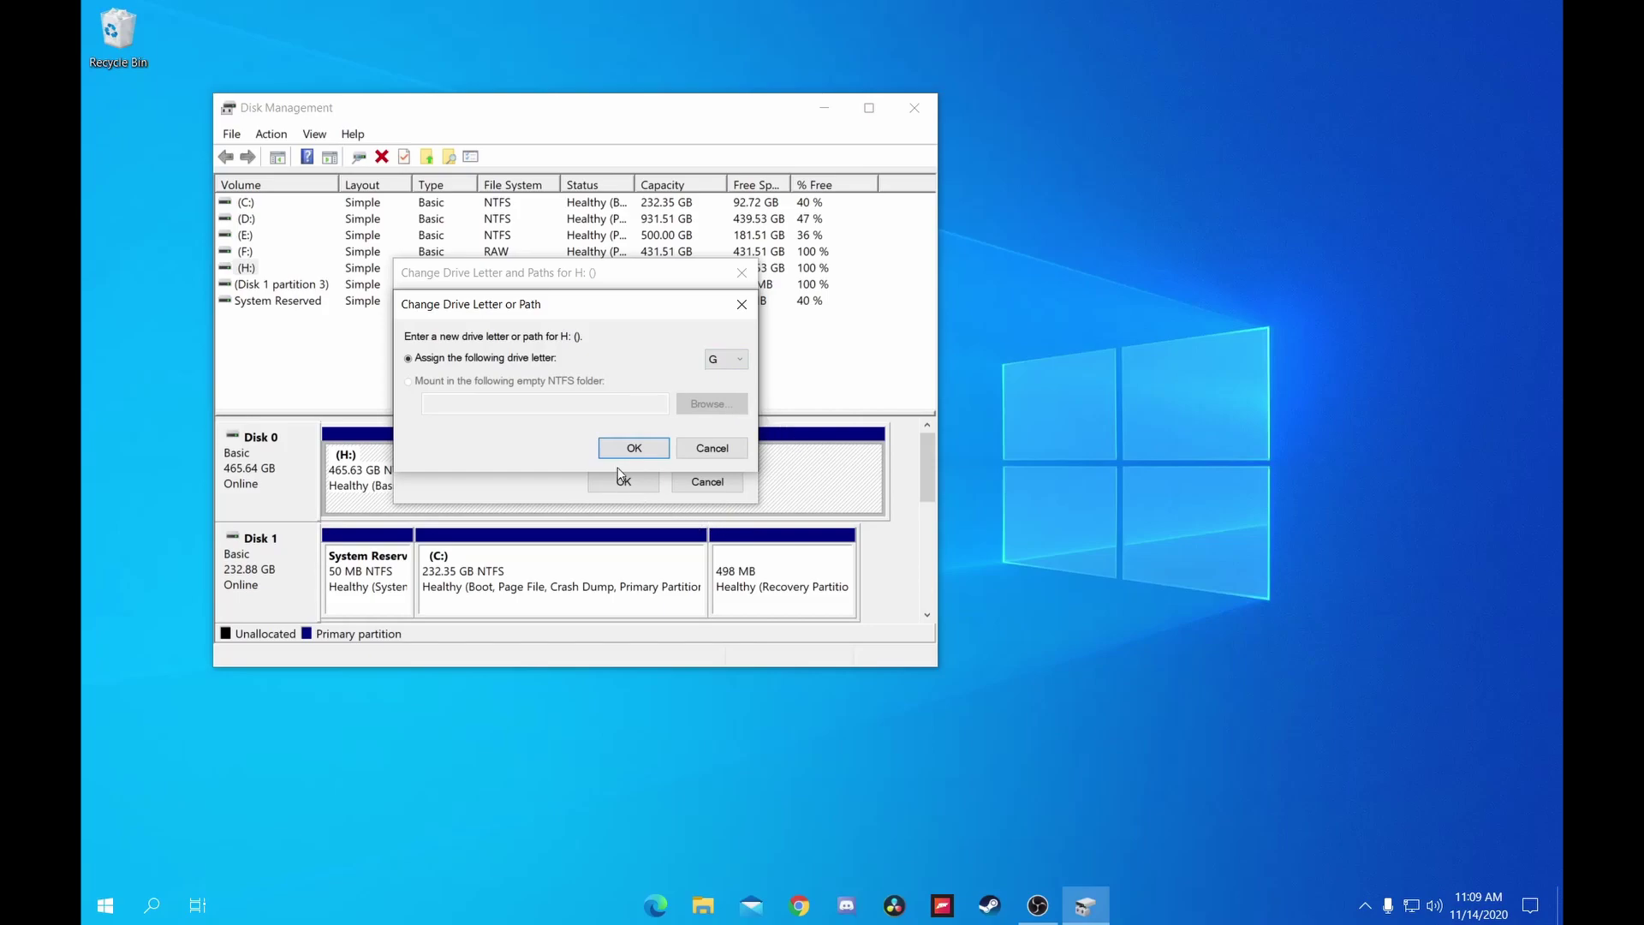
left_click(635, 449)
left_click_drag(854, 476, 857, 431)
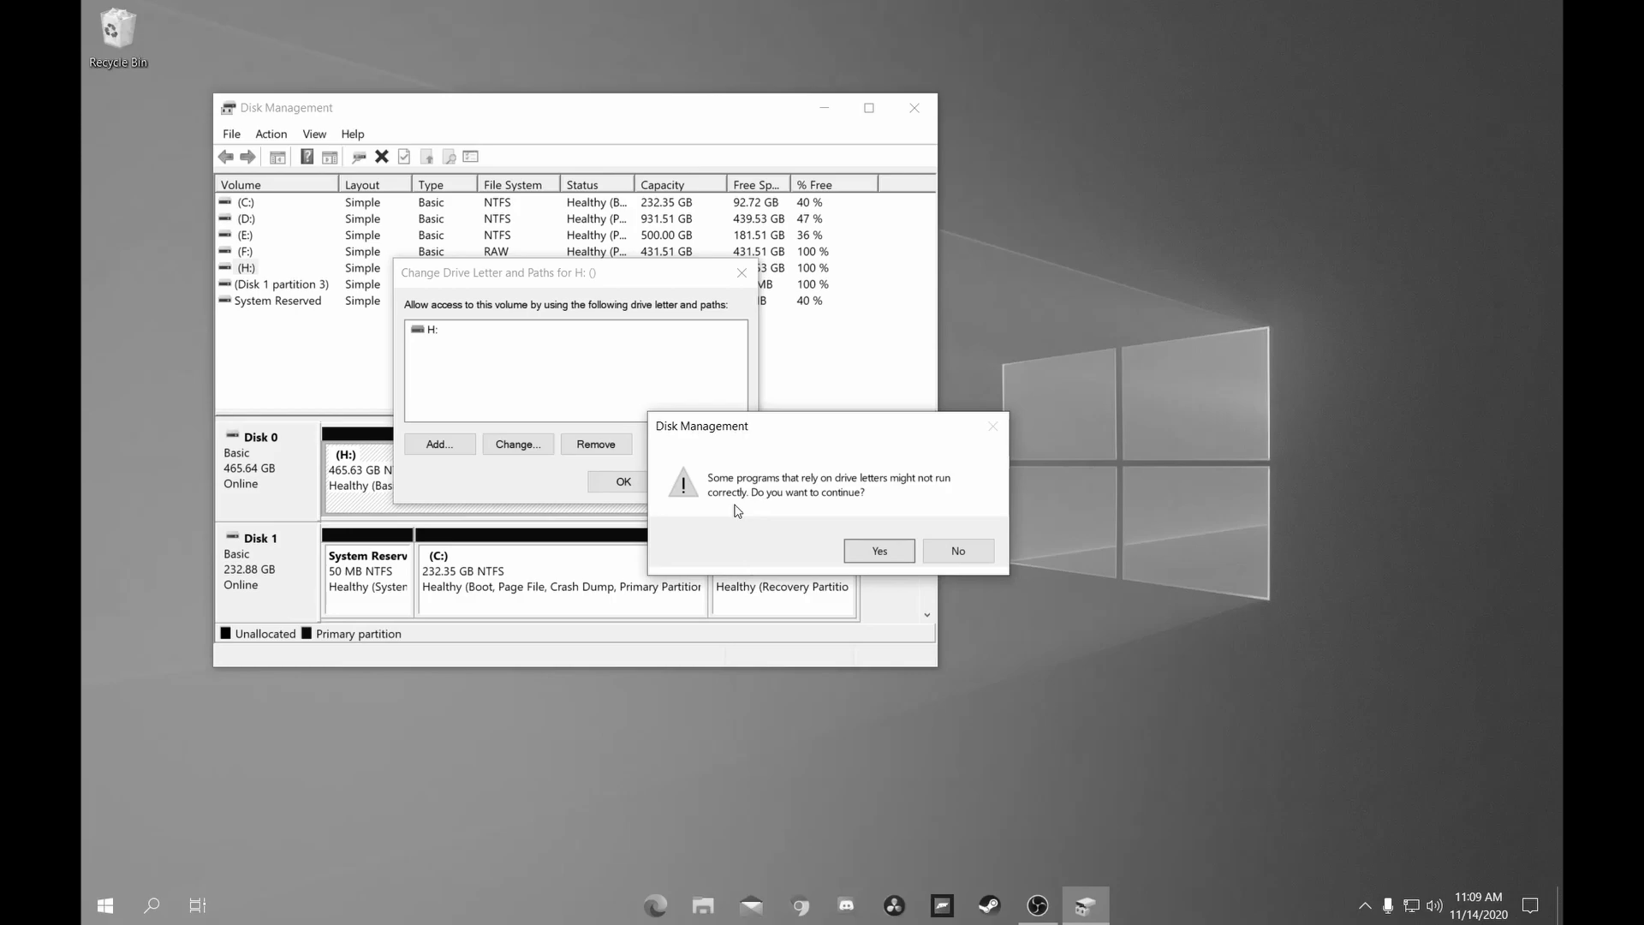
left_click(876, 550)
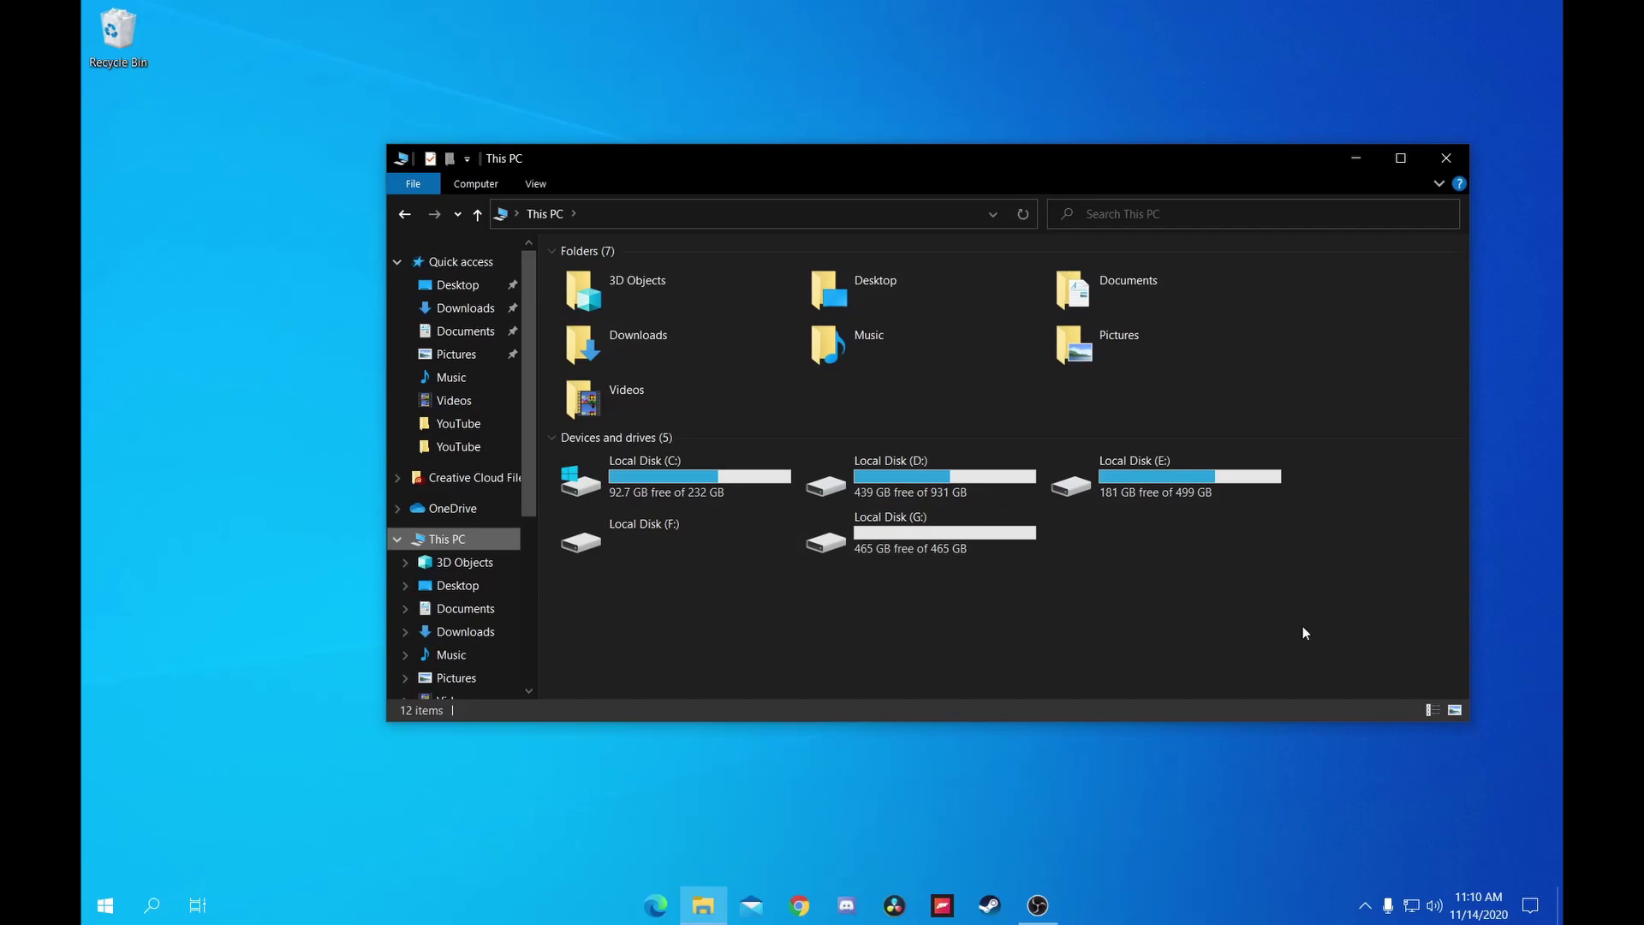
Step: On This PC, view the empty 465 GB Local Disk (G:) and select the user folders
left_click_drag(906, 528, 829, 561)
left_click(1287, 665)
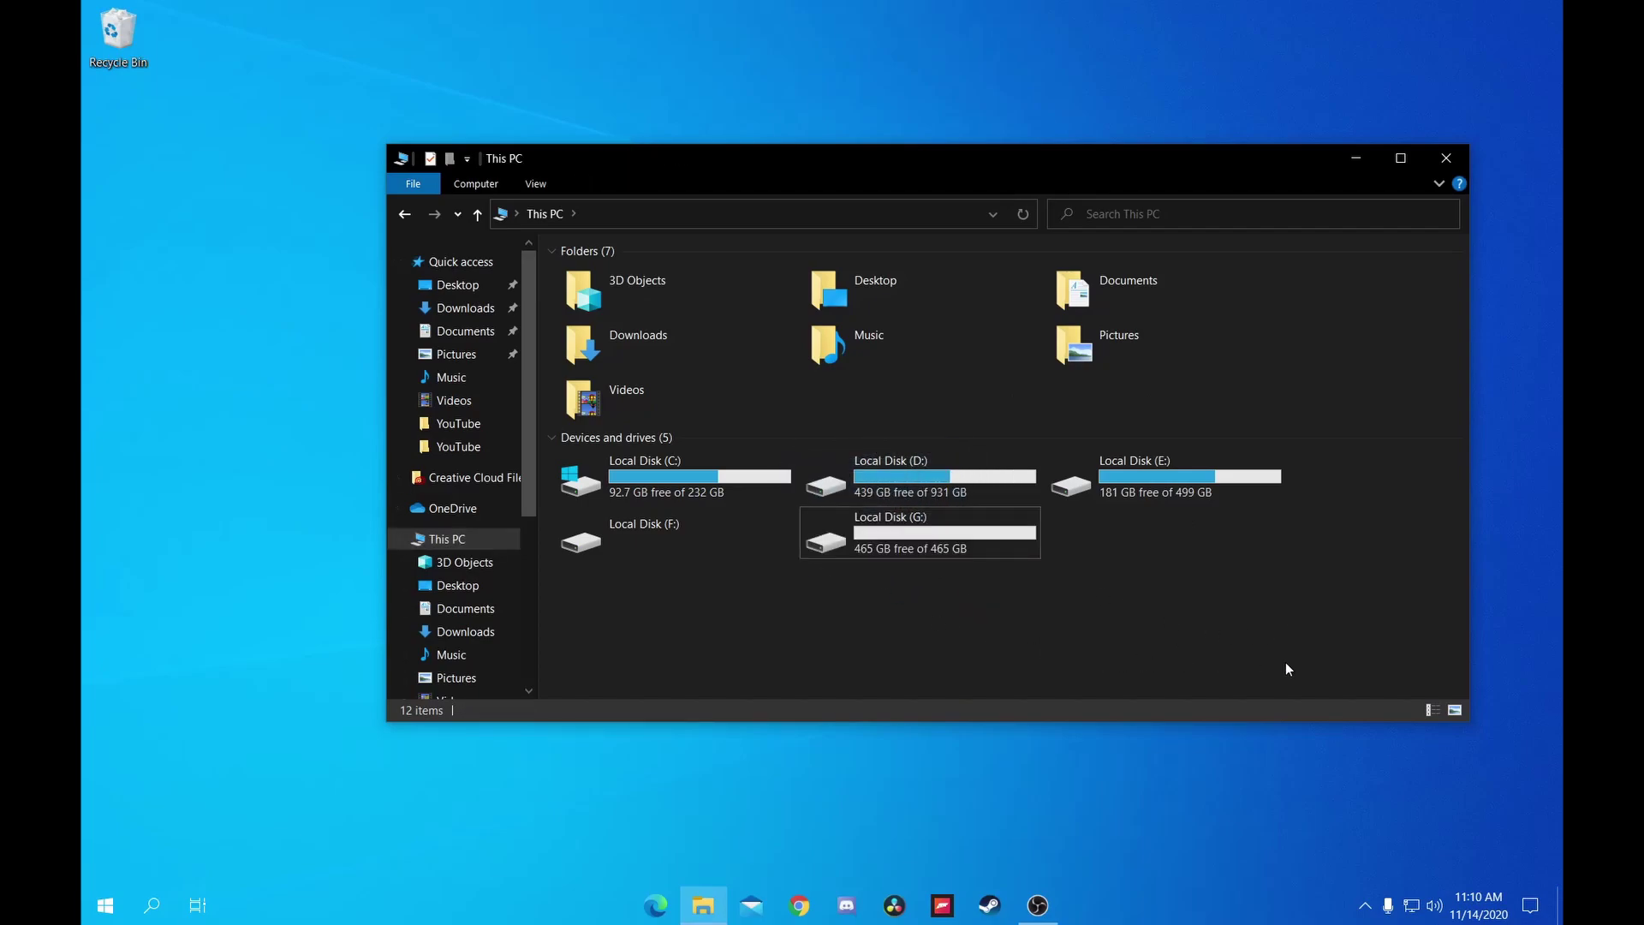
left_click(671, 303)
left_click(814, 303)
left_click(732, 351)
left_click(1114, 347)
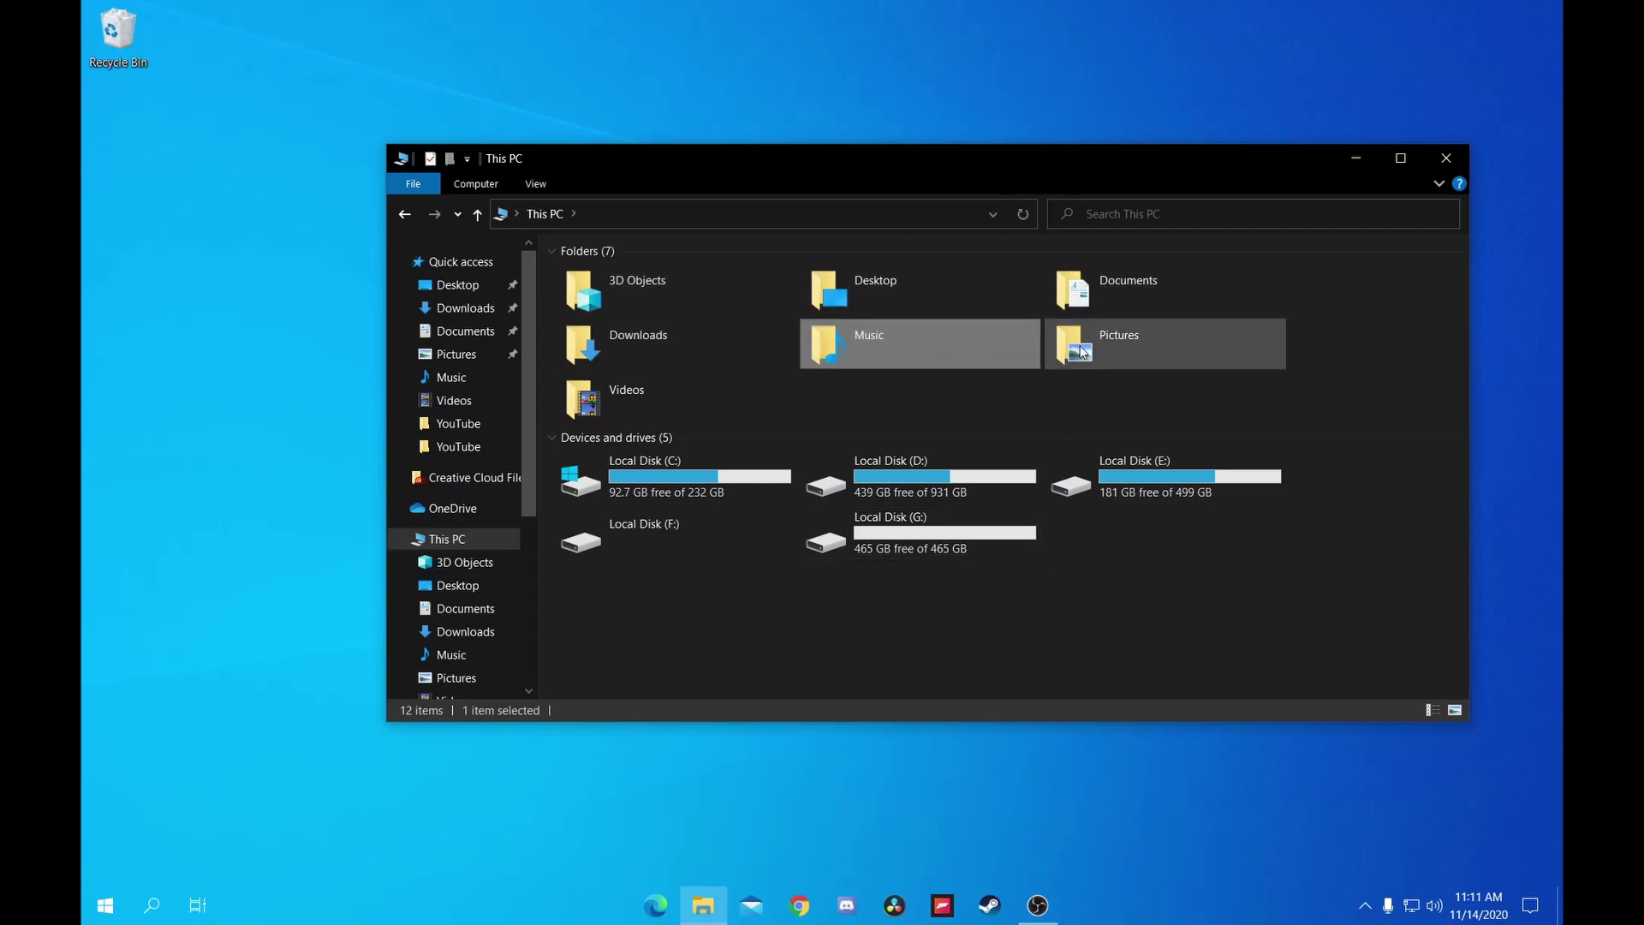
left_click(689, 389)
left_click(1047, 414)
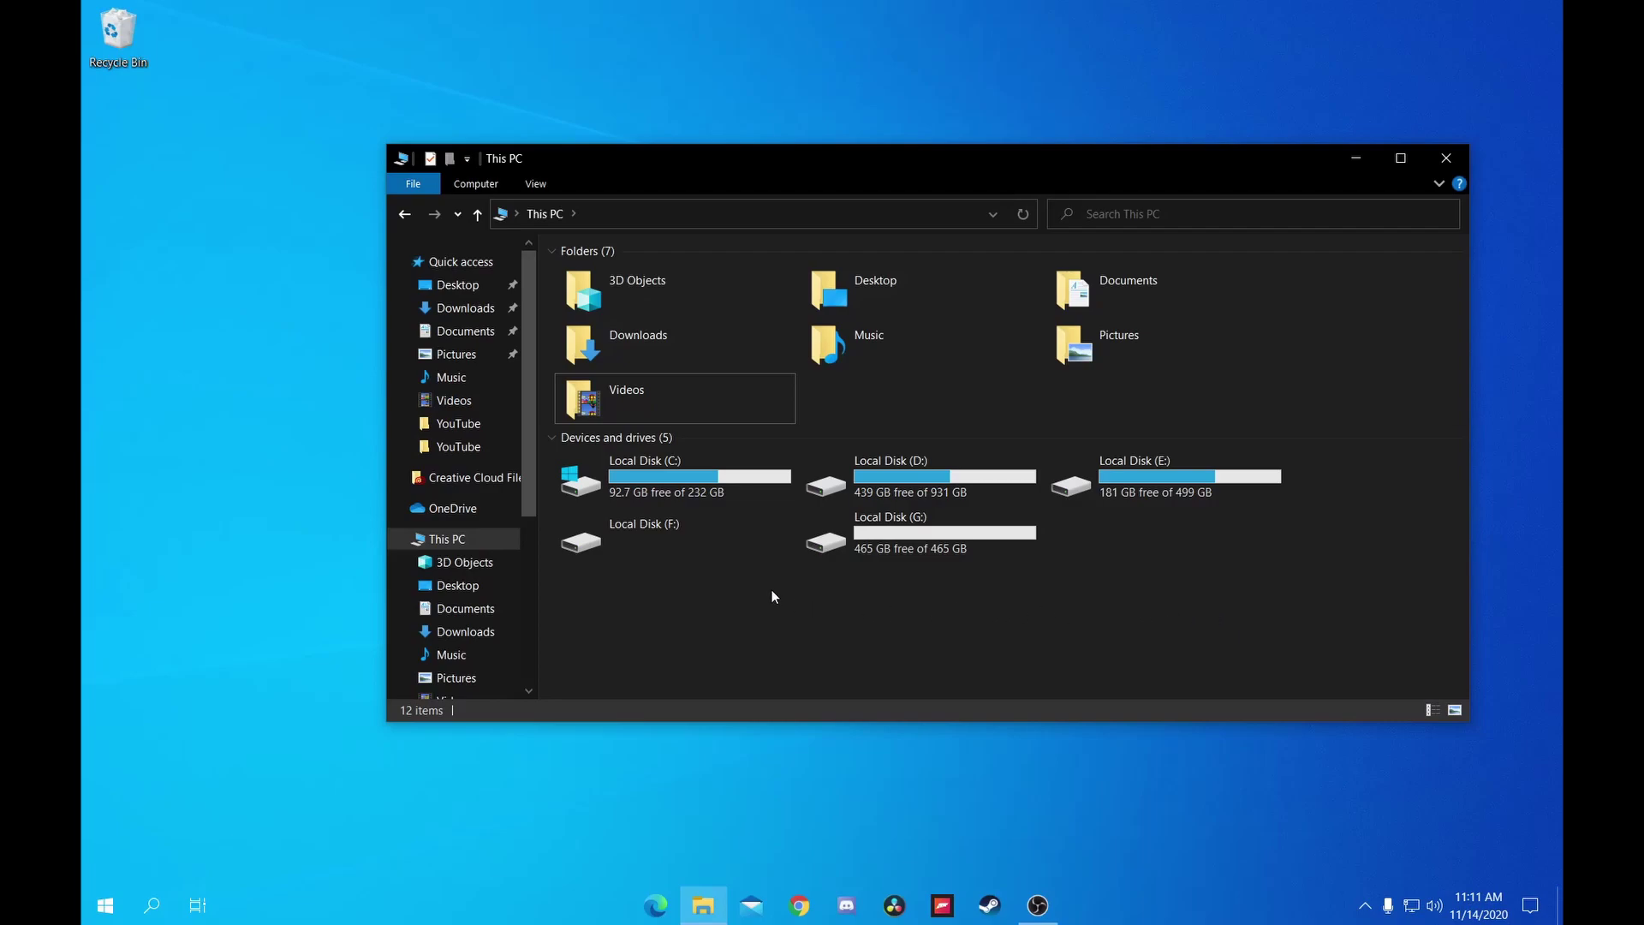
Step: Create a folder named 'Users' at the root of Local Disk (G:)
double_click(923, 549)
right_click(767, 476)
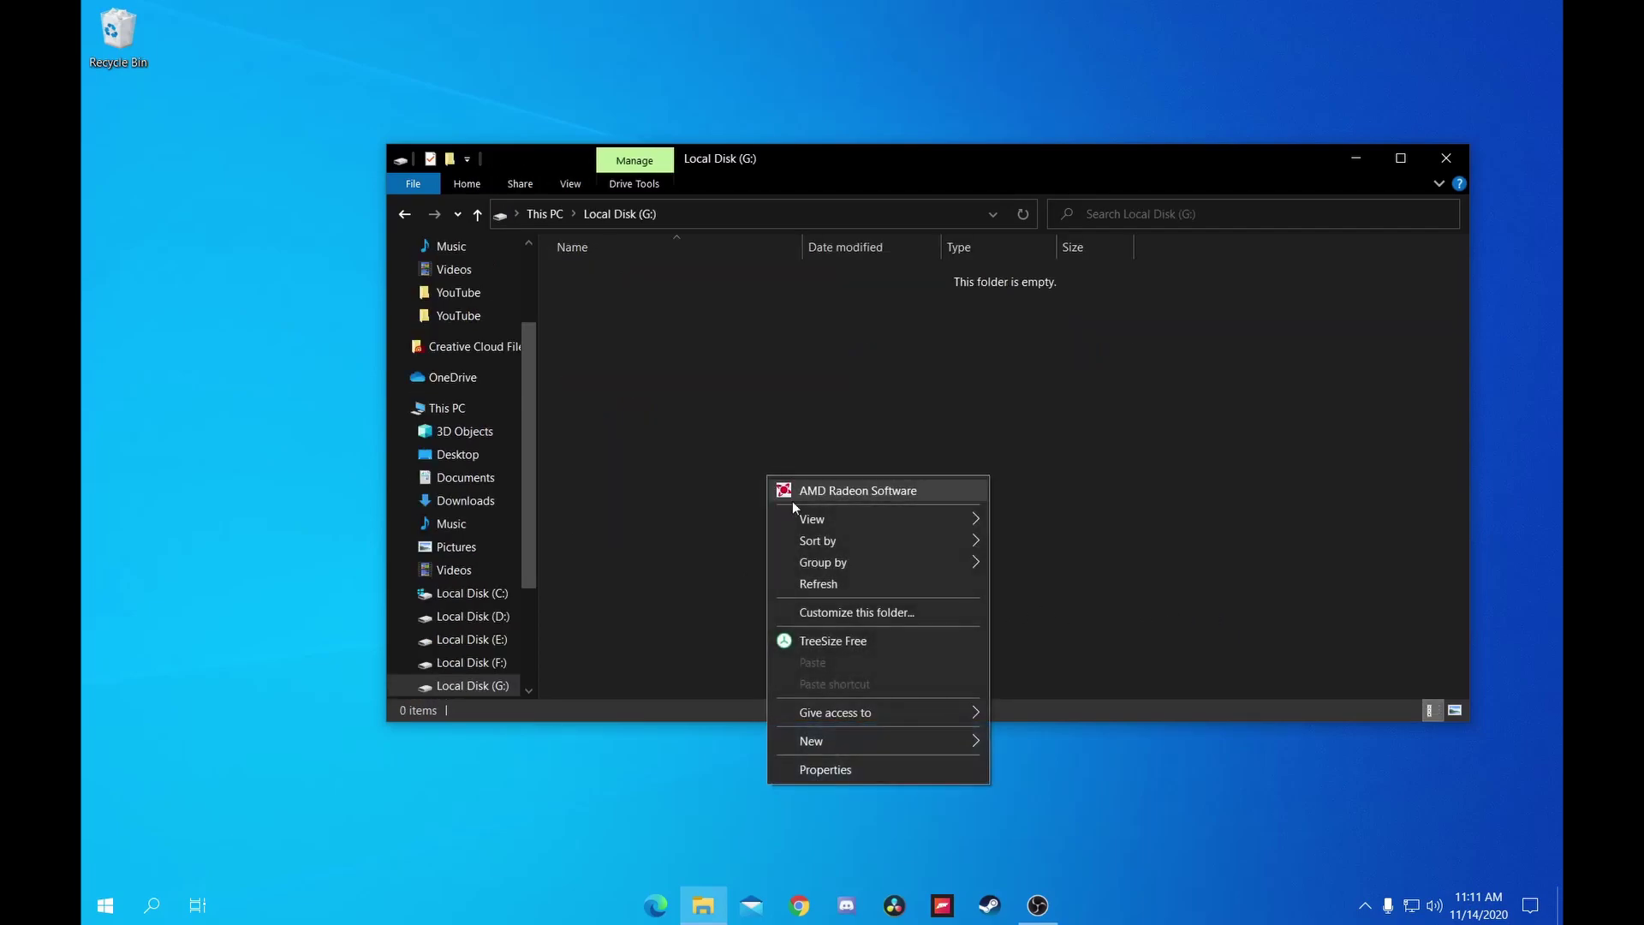
mouse_move(858, 741)
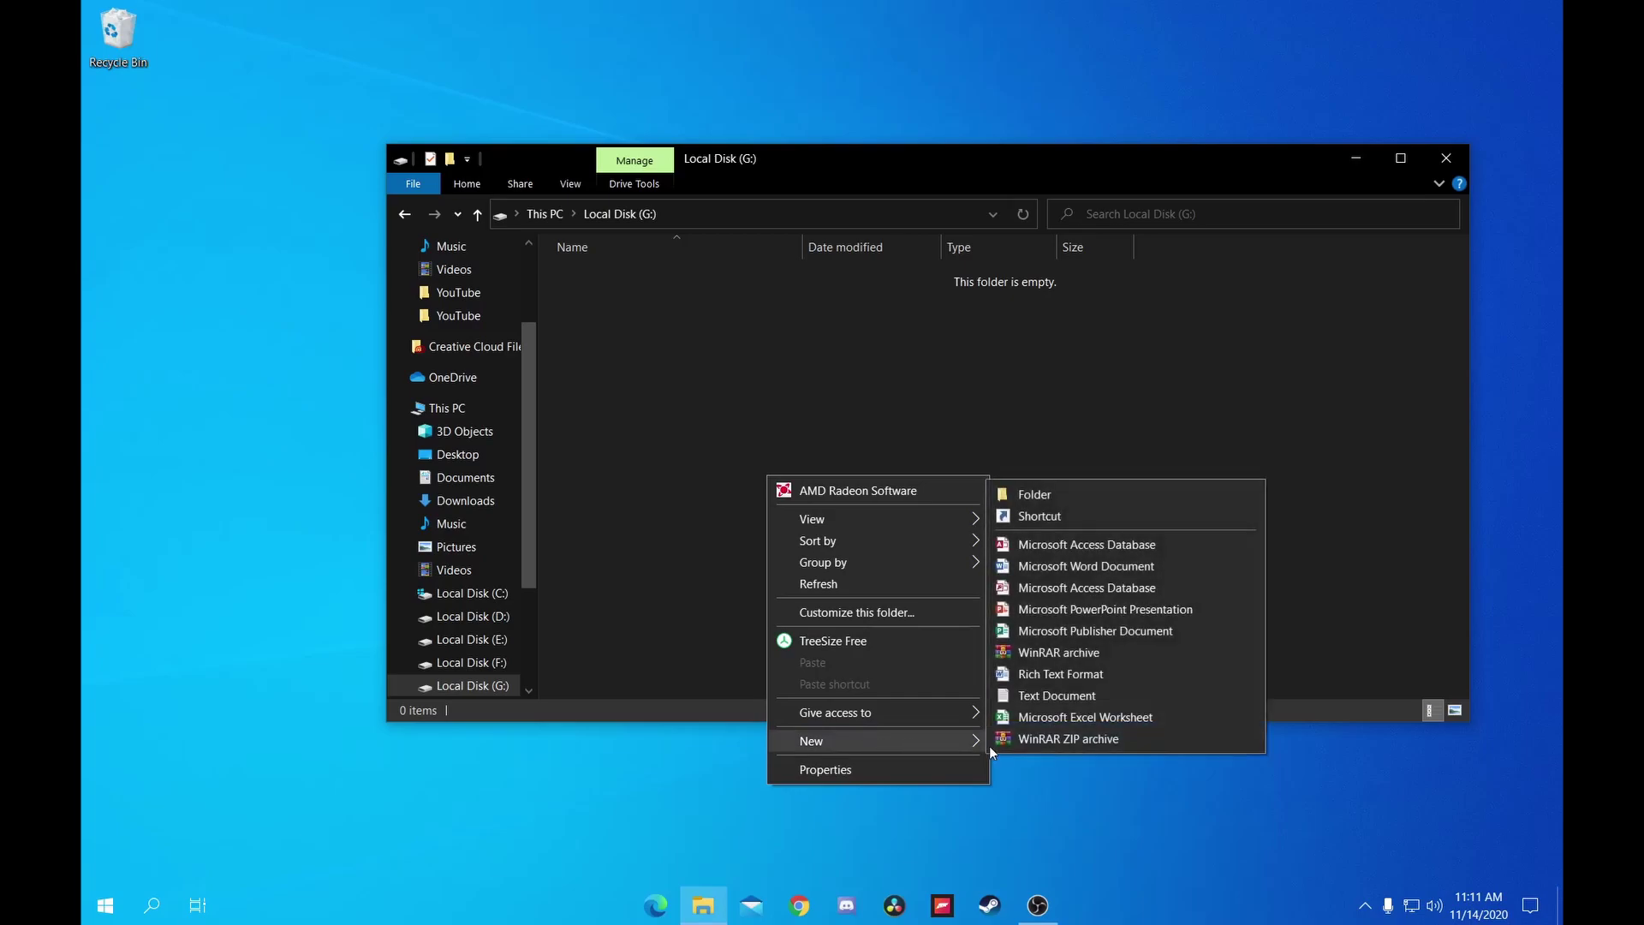
left_click(1035, 495)
type("Users")
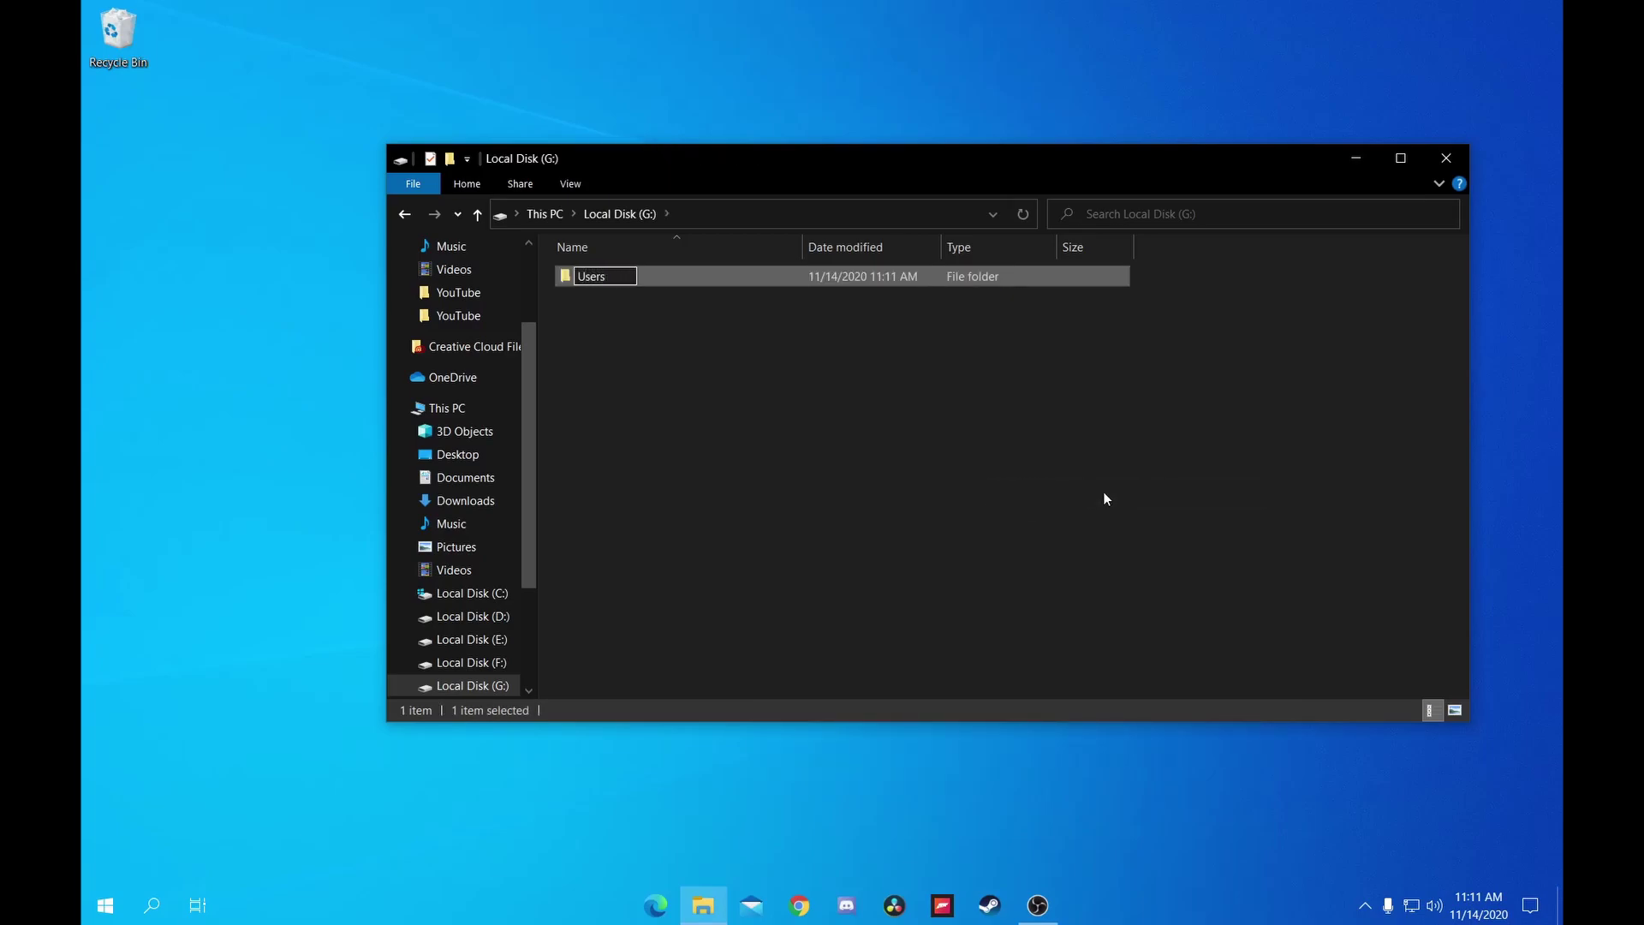
key("Return")
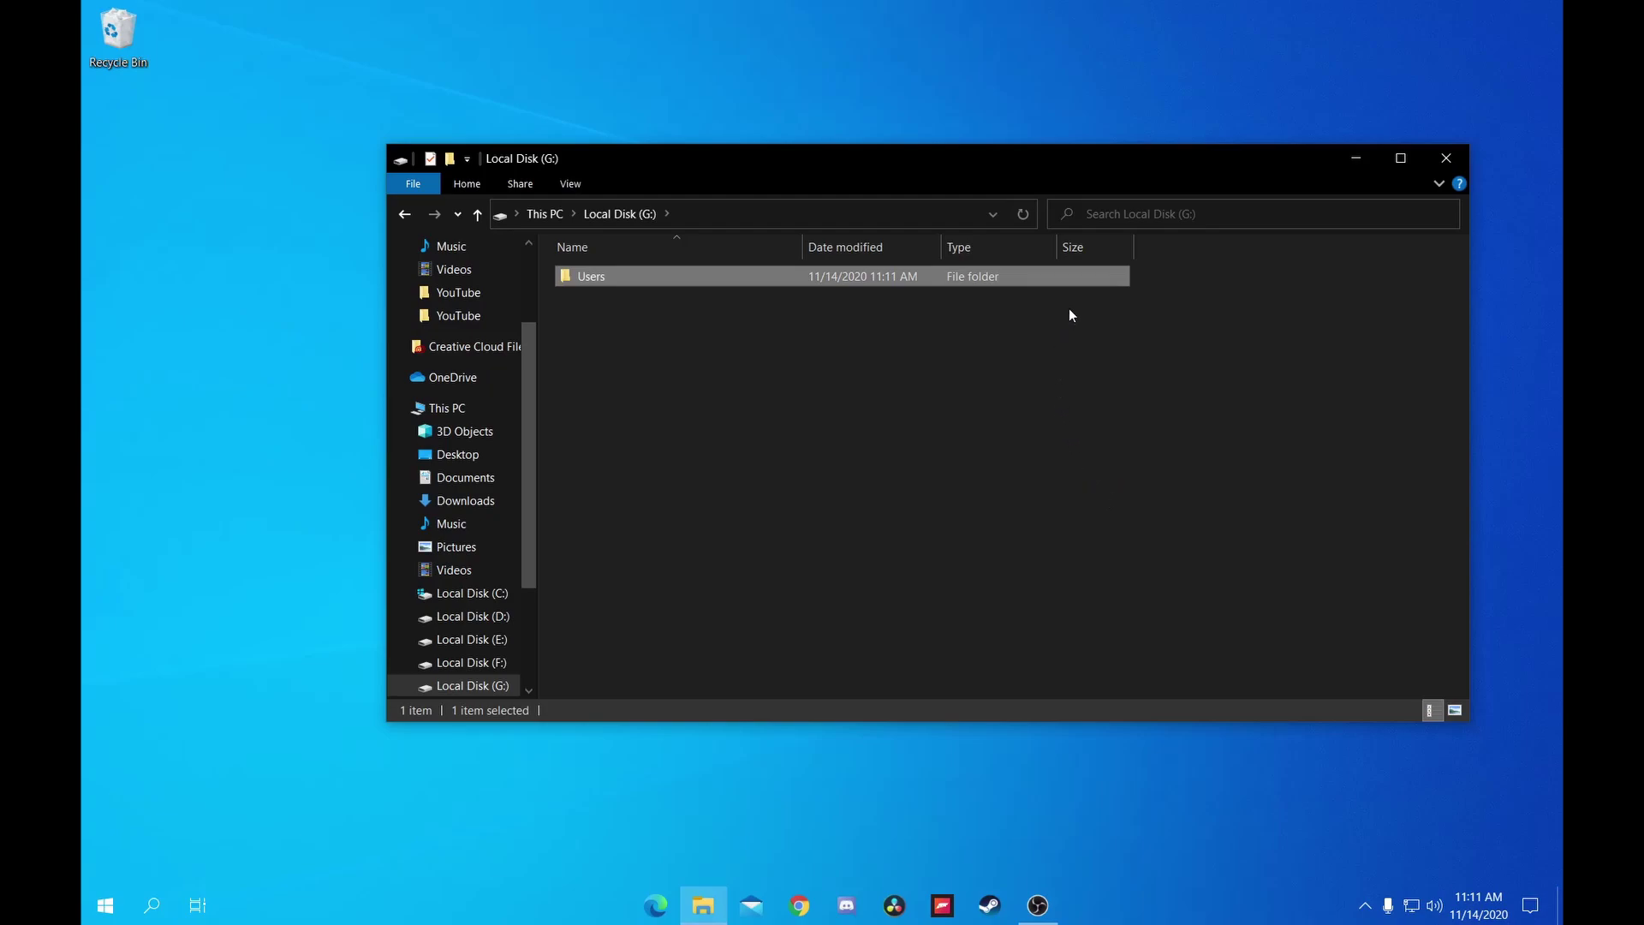
Step: Create a folder named for the user account in G:\Users, then open a second Explorer window
double_click(620, 273)
right_click(670, 418)
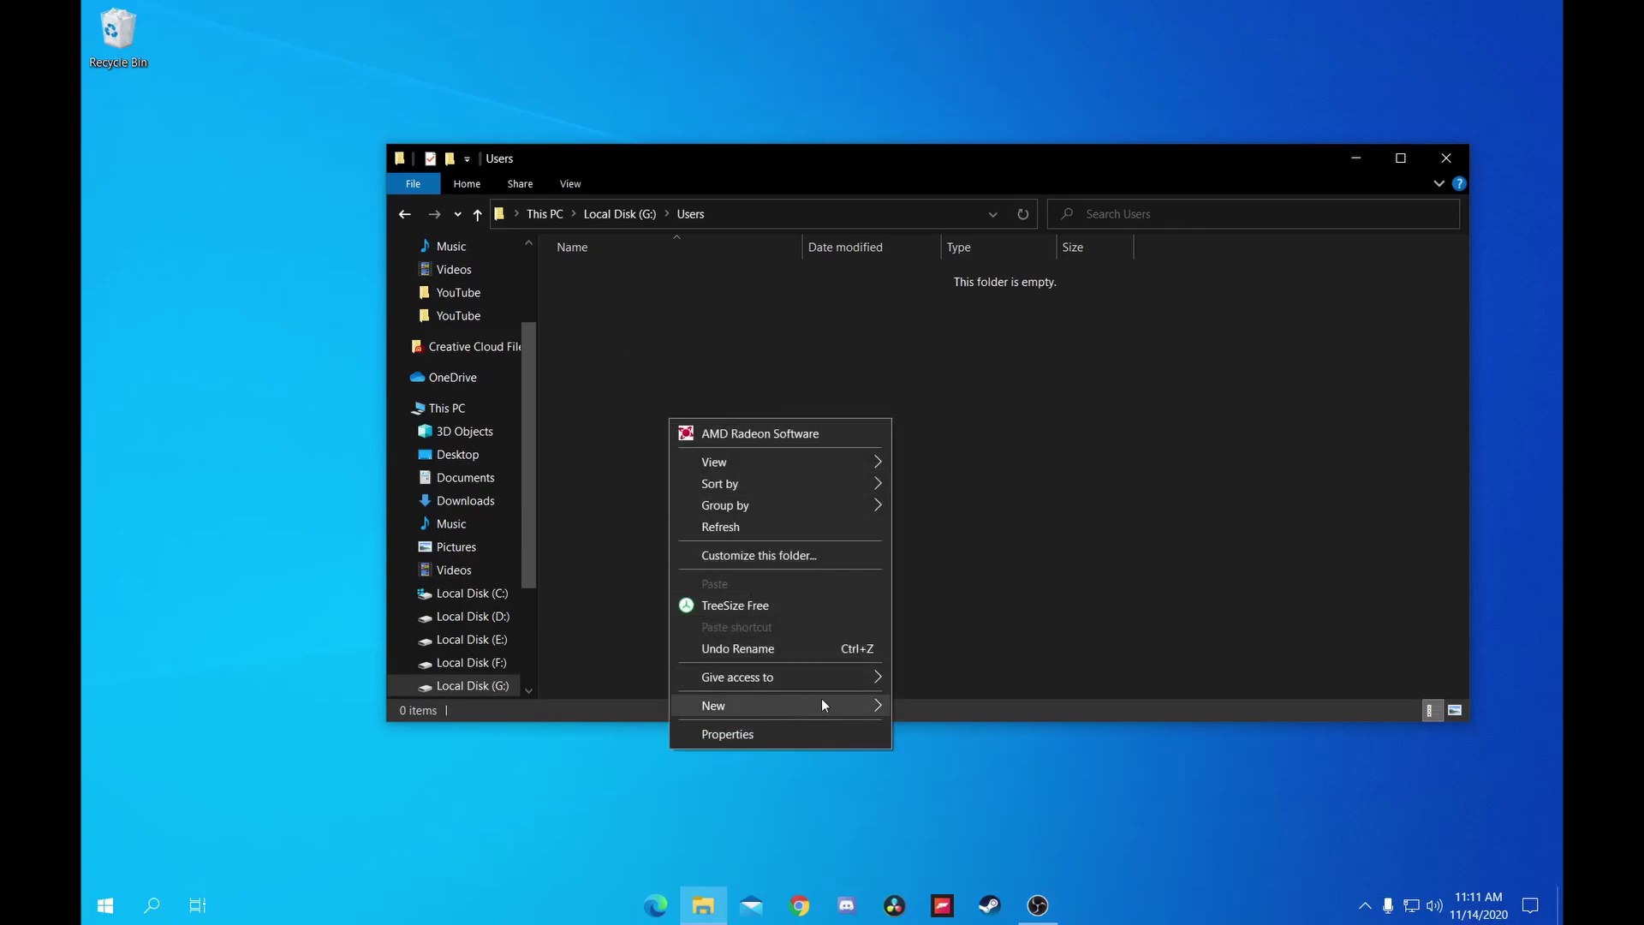
mouse_move(822, 705)
left_click(942, 458)
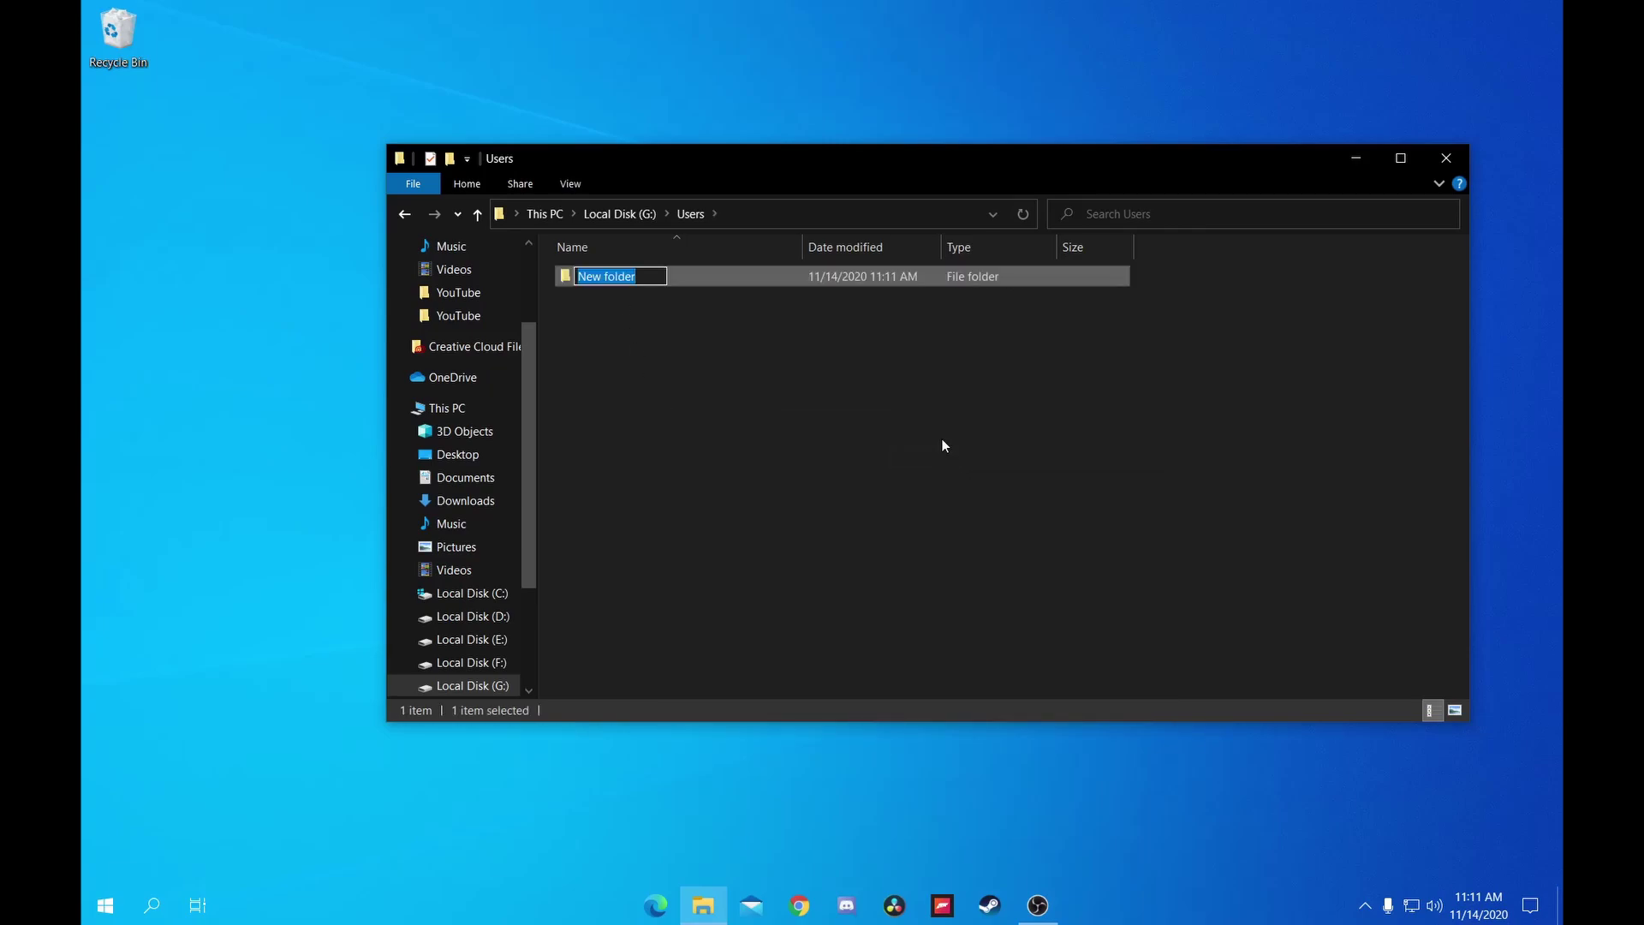
type("Jeff")
key("Return")
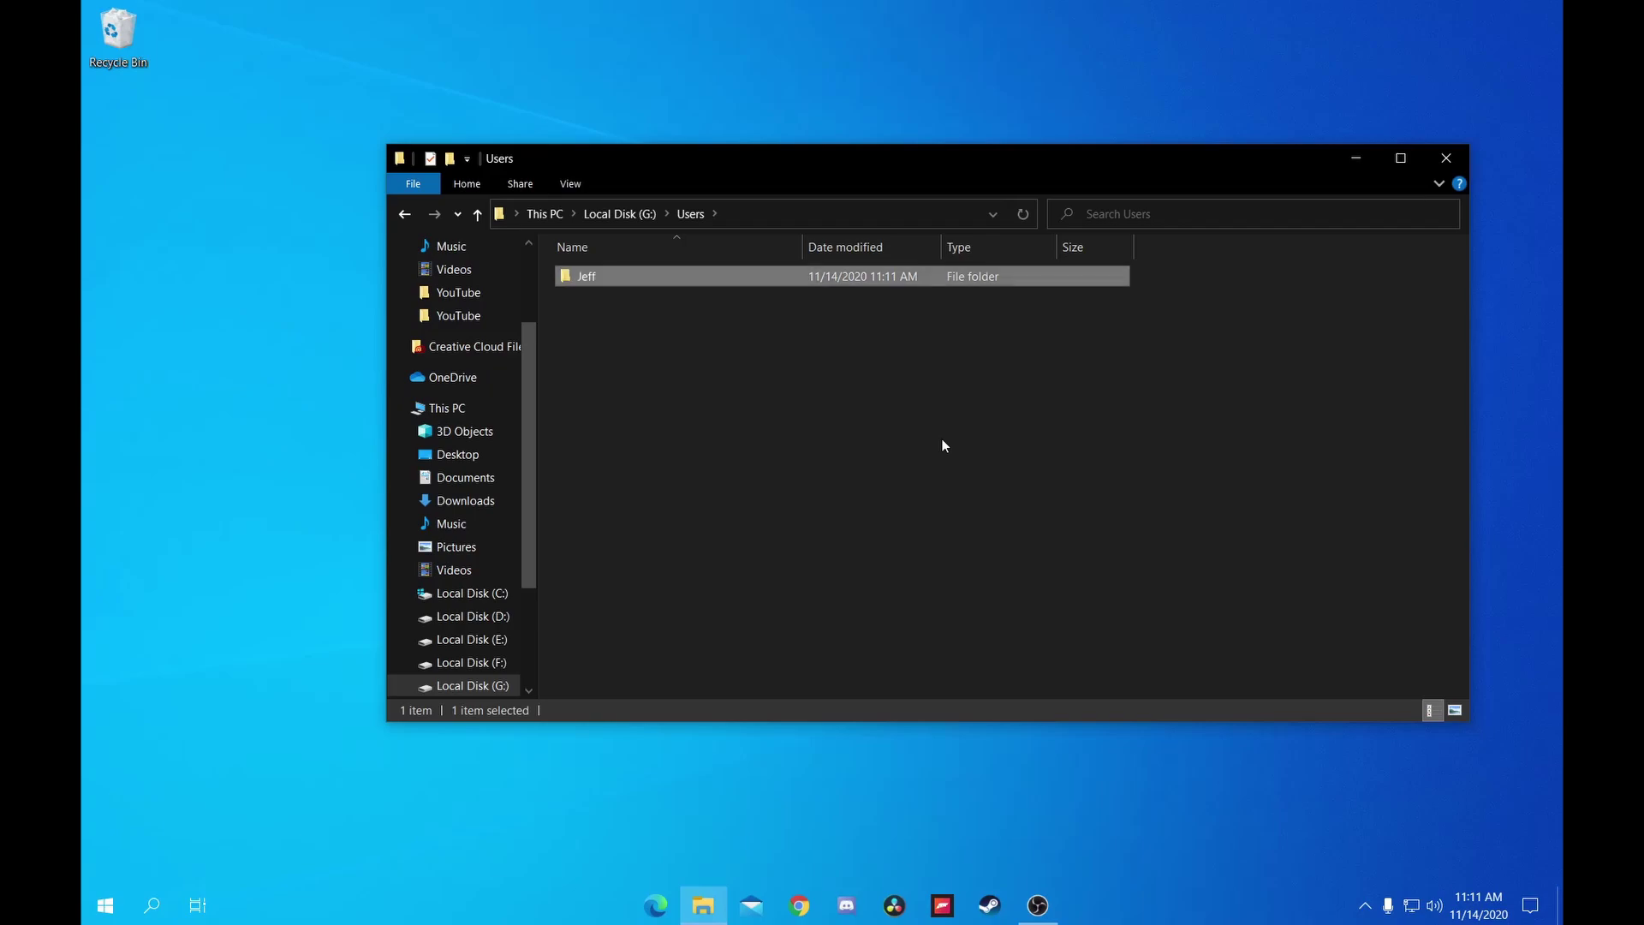
left_click(105, 905)
left_click(89, 714)
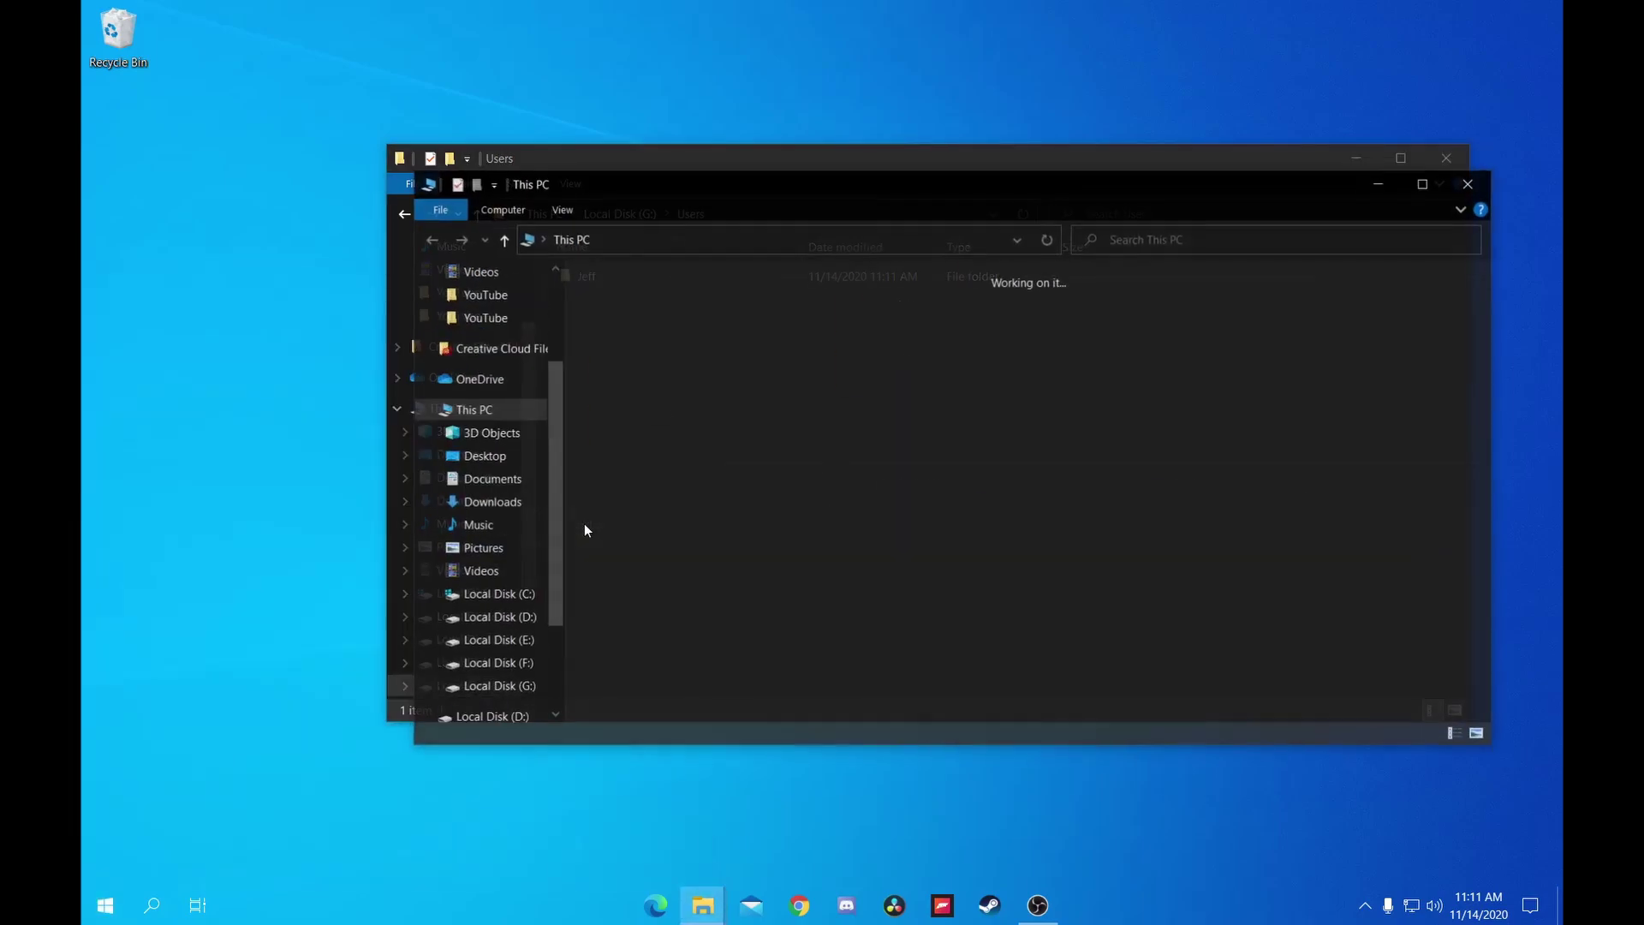
Step: Copy all 13 folders from C:\Users\User 2, then return to the G:\Users window
double_click(681, 513)
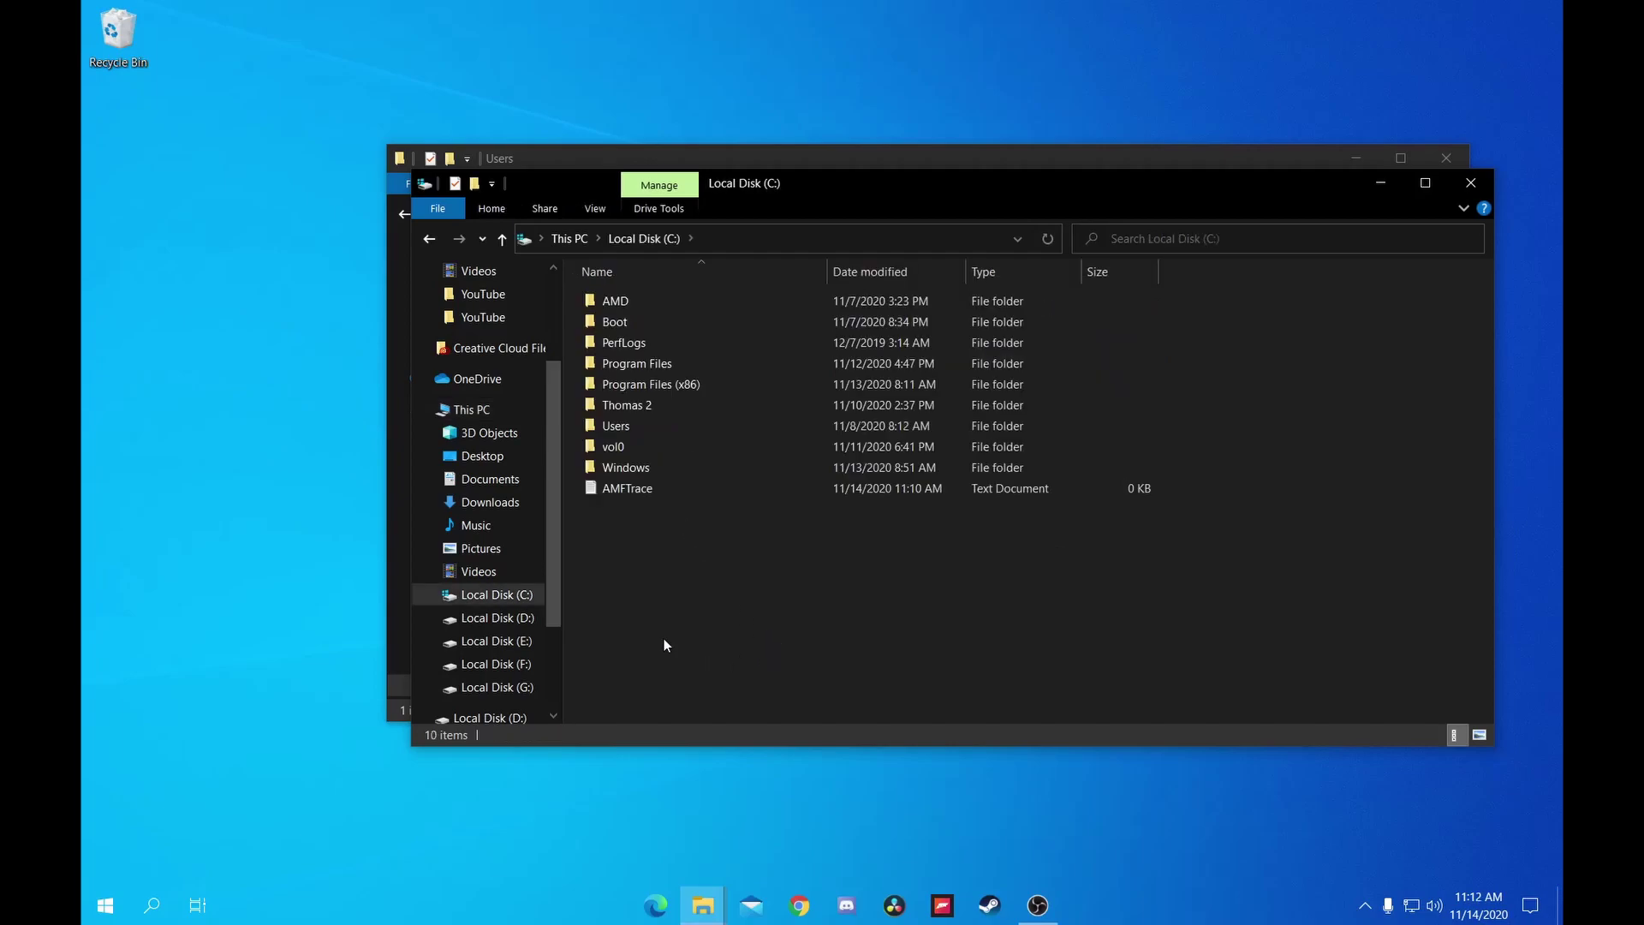
double_click(645, 425)
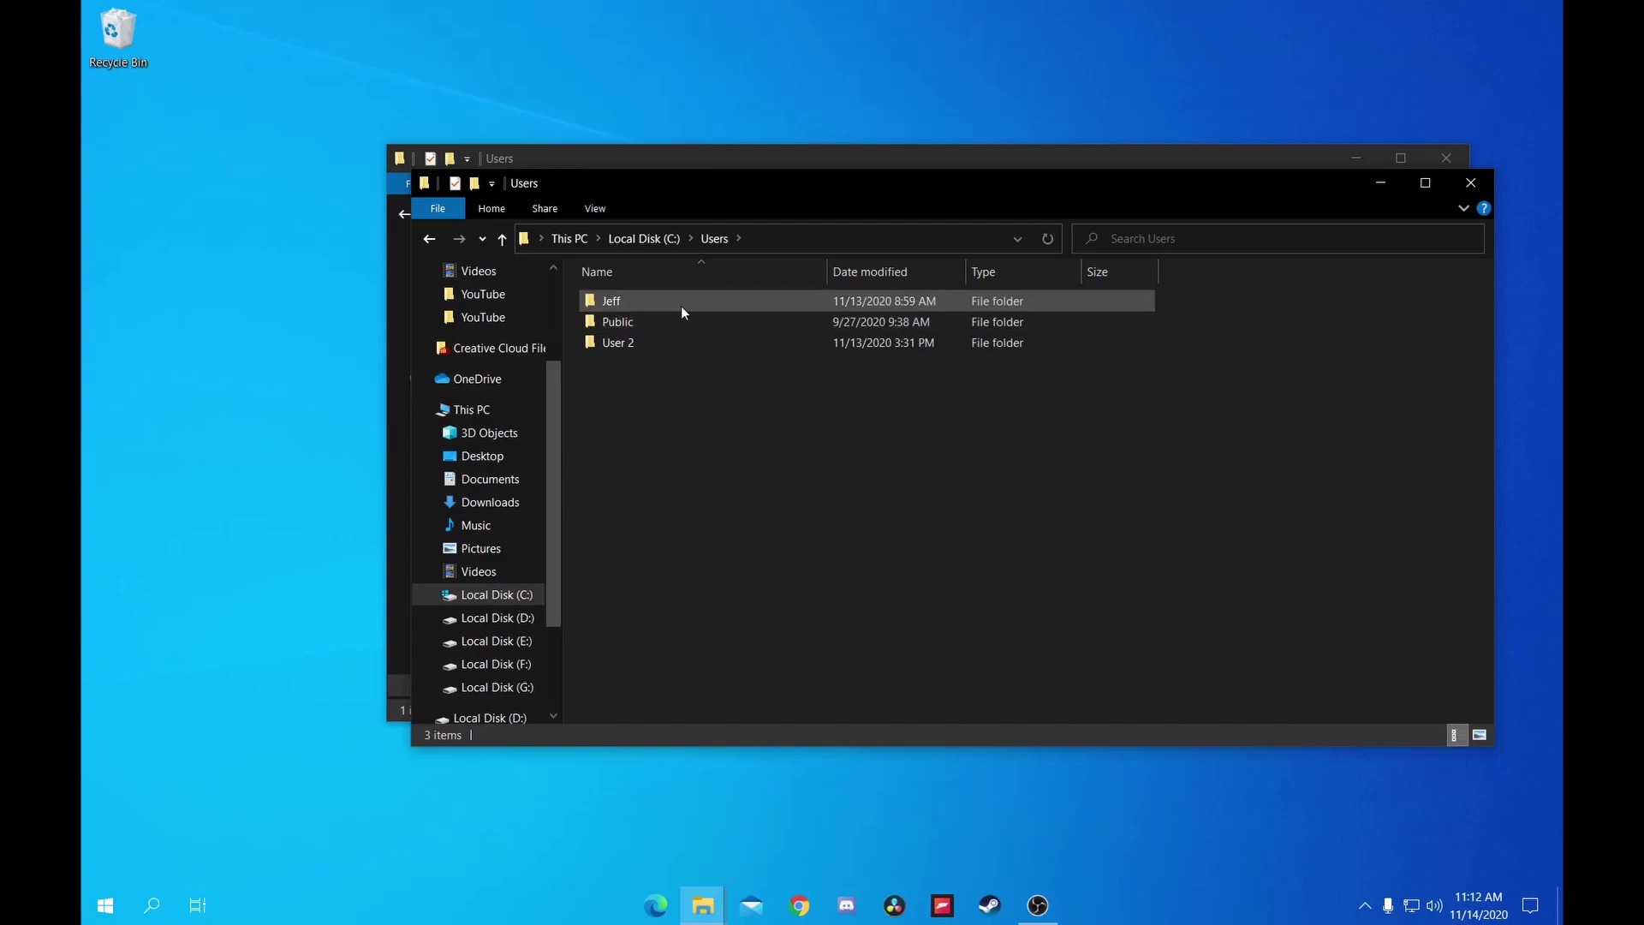
double_click(651, 341)
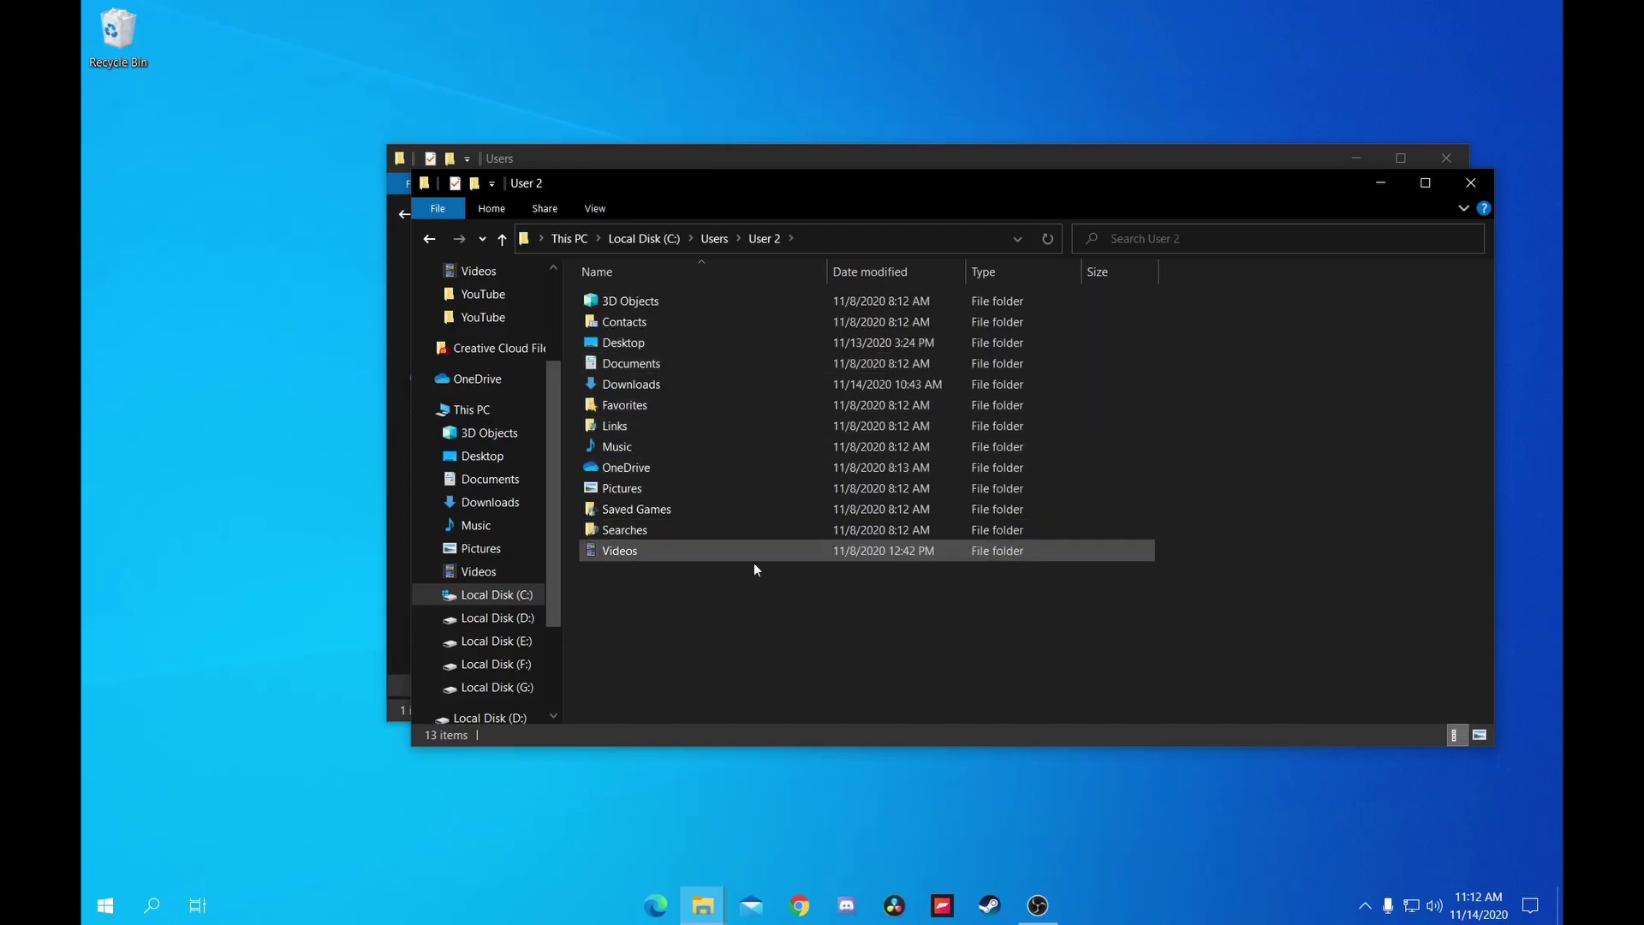
left_click_drag(1036, 668, 640, 149)
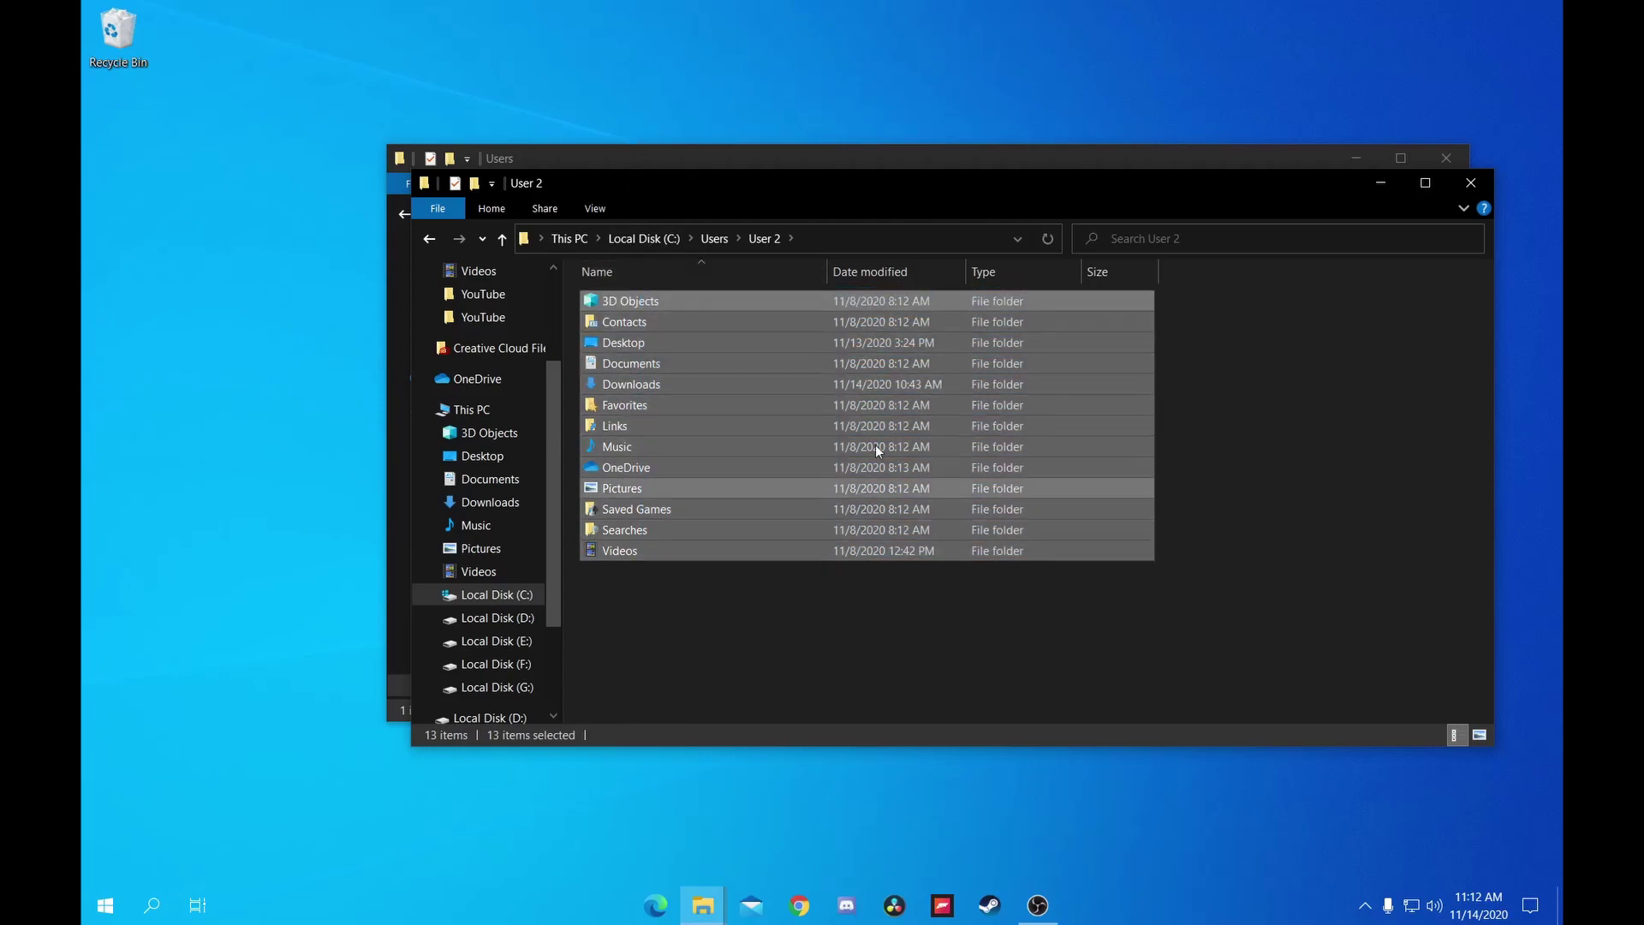
right_click(690, 407)
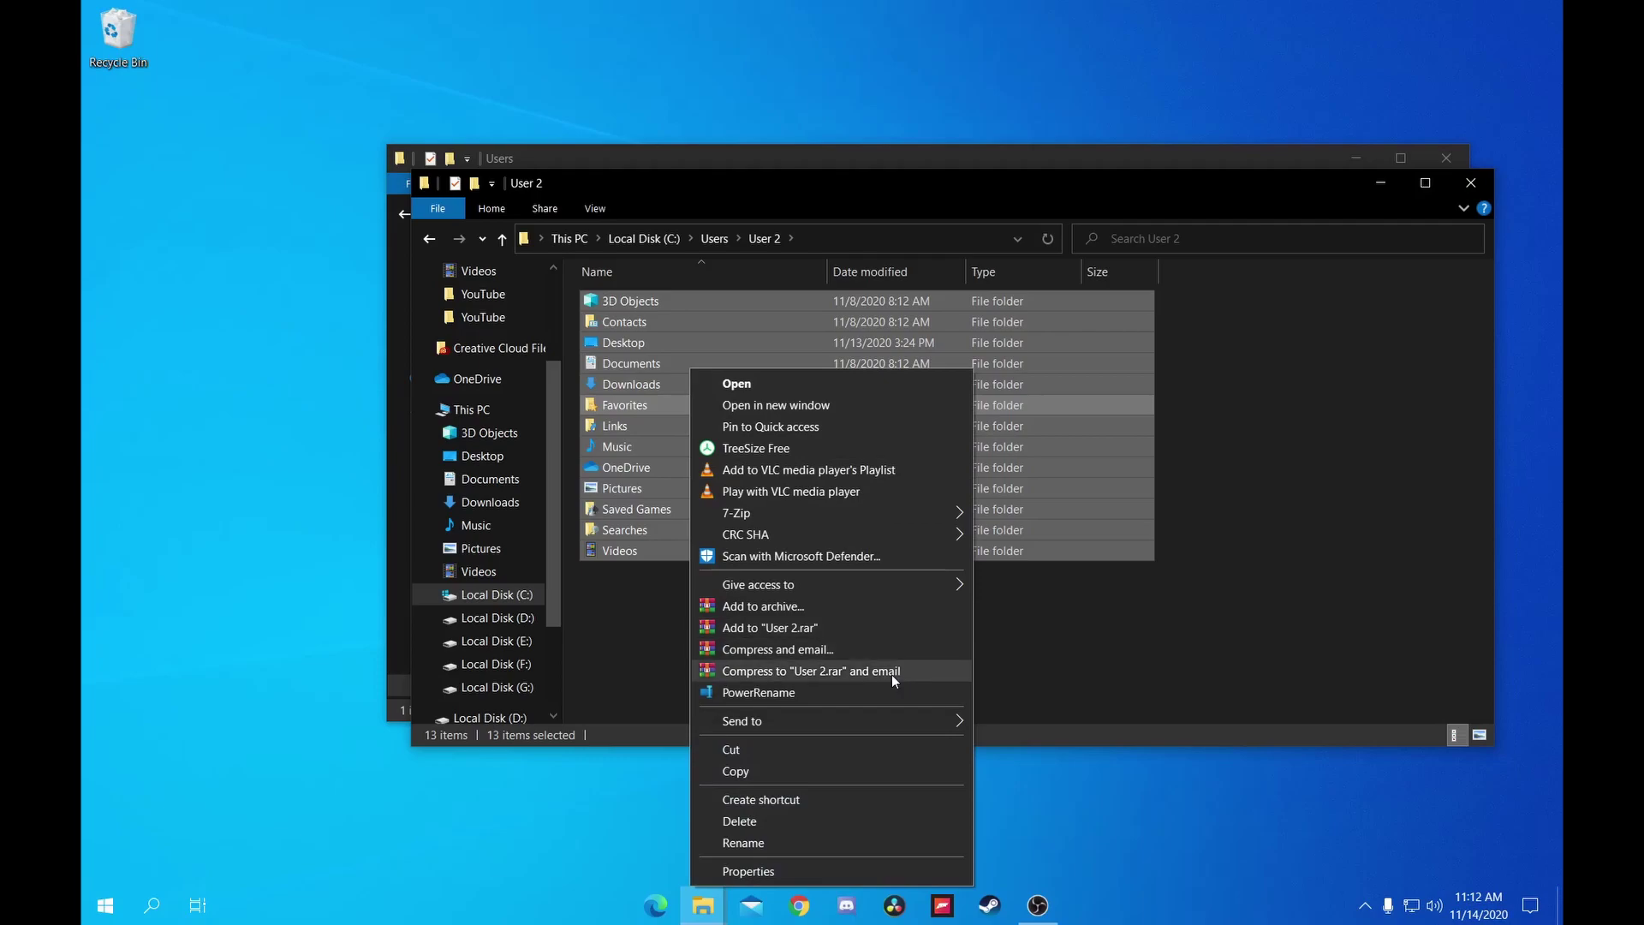
left_click(815, 770)
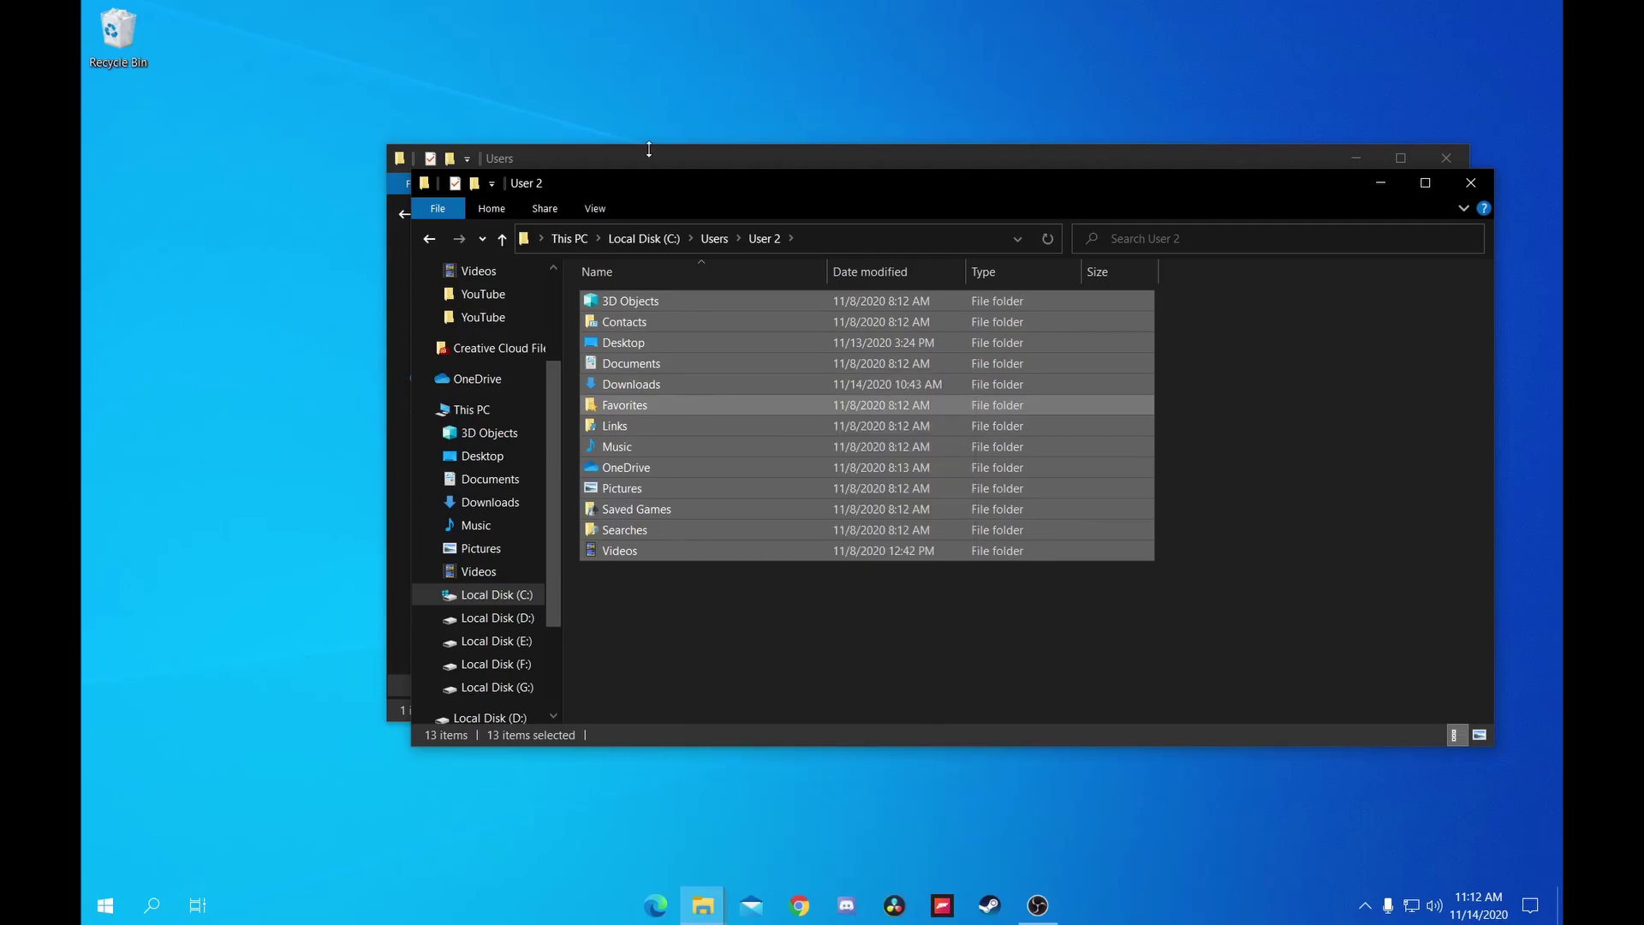
left_click(594, 157)
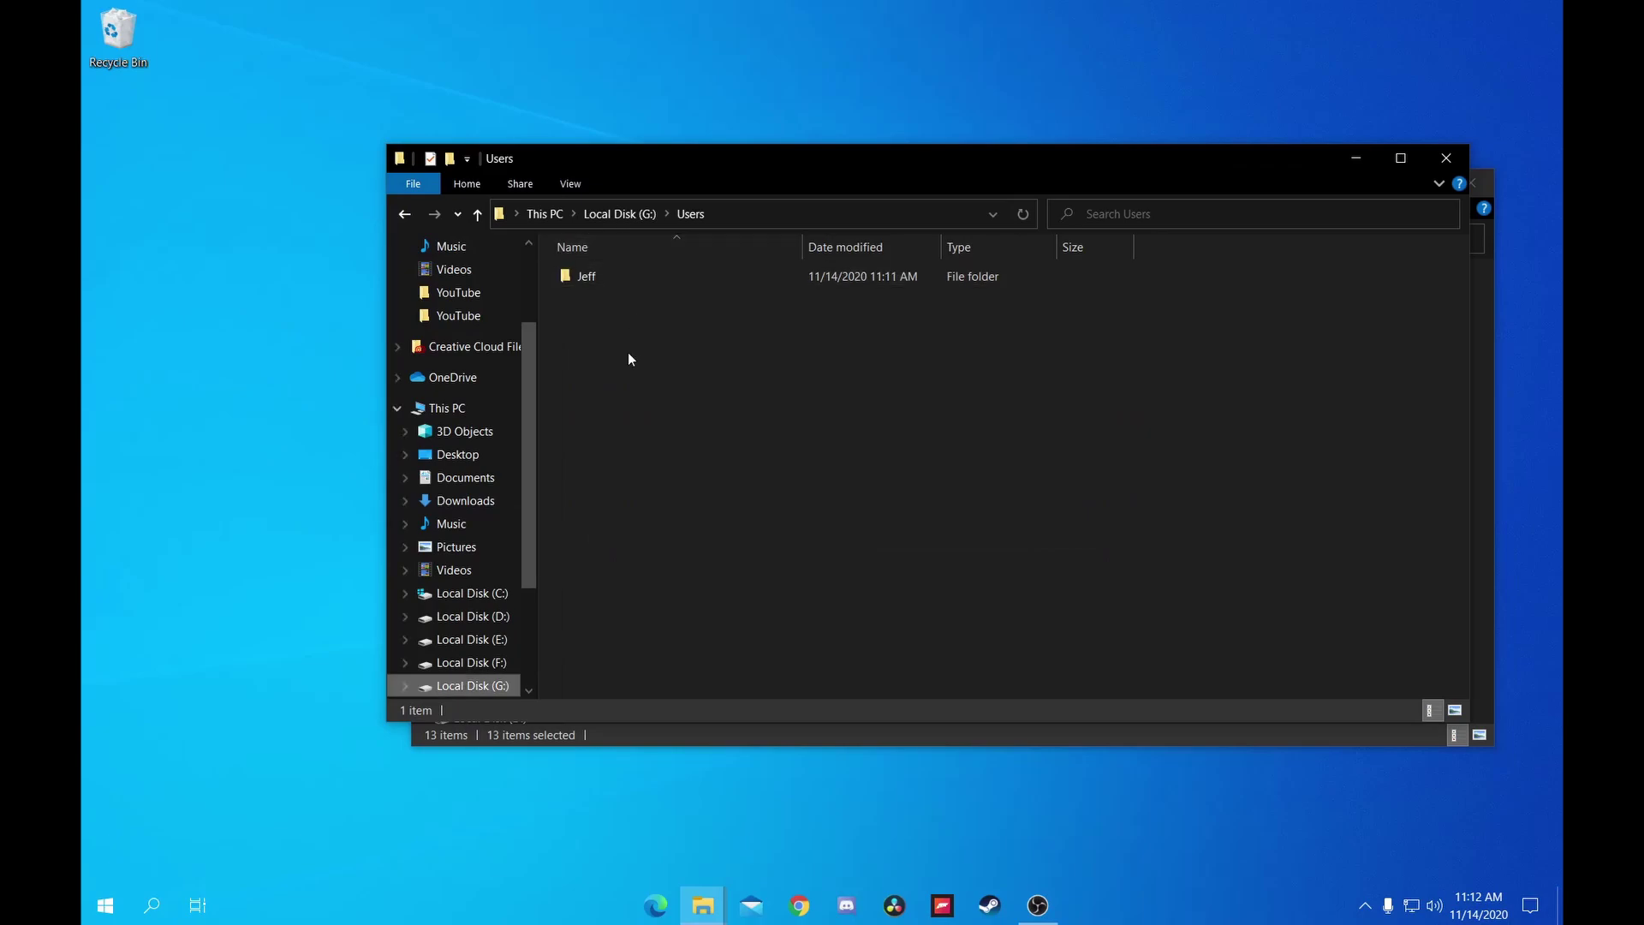
Step: Paste the 13 copied folders into the user's folder under G:\Users
double_click(623, 272)
right_click(627, 471)
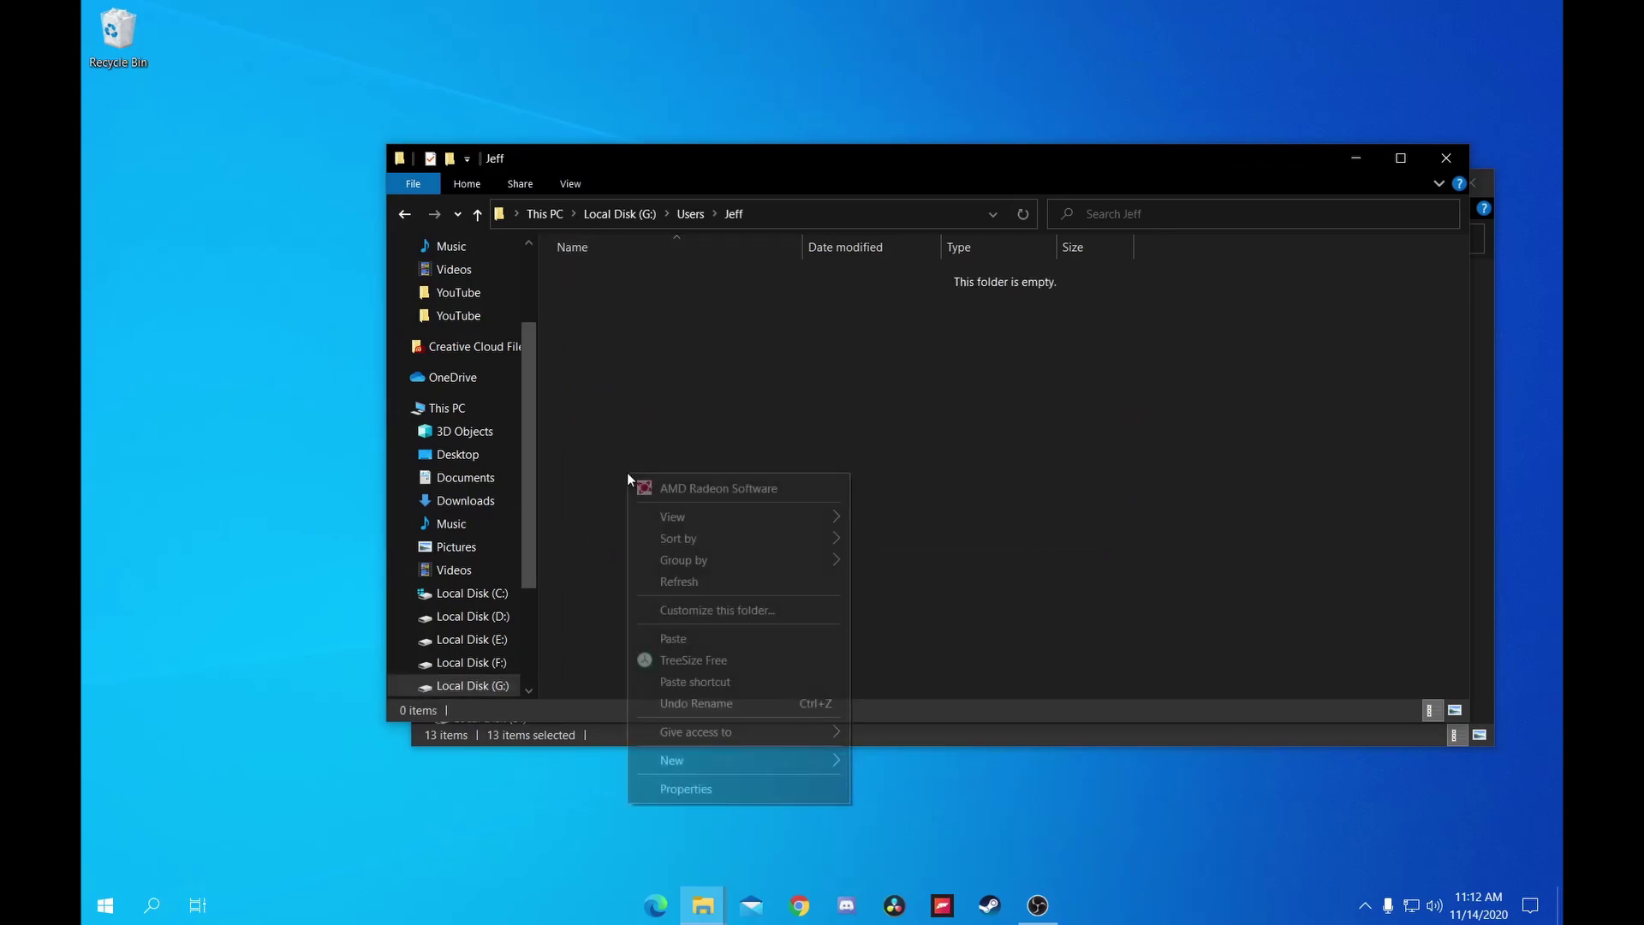
left_click(732, 639)
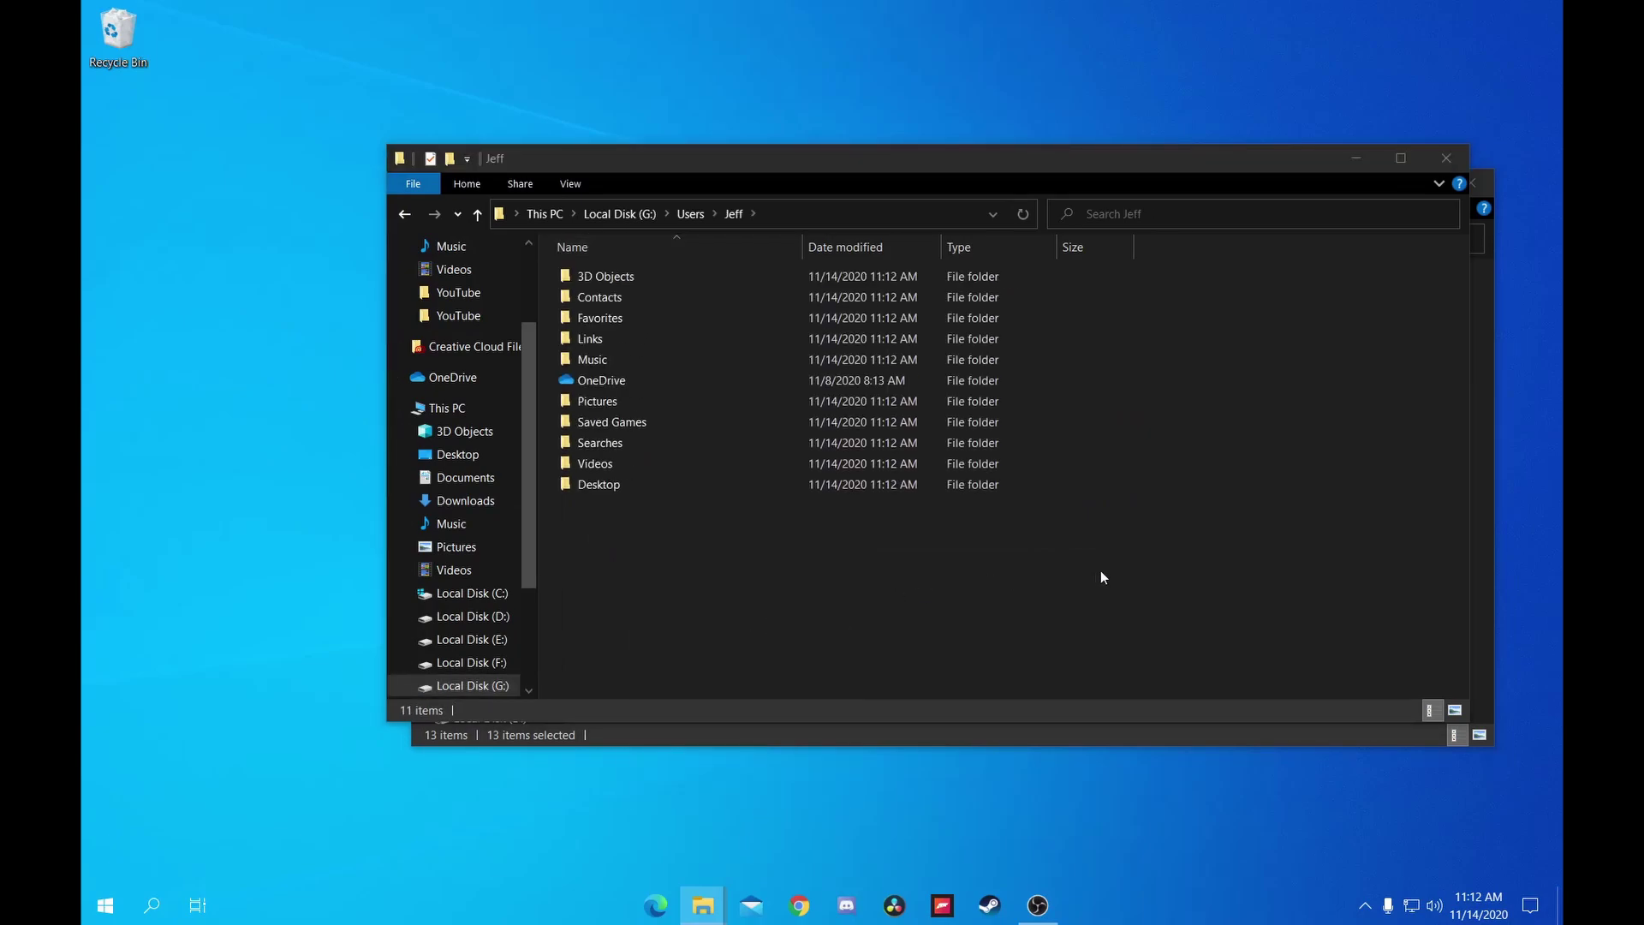
Step: Close that window, return to This PC, and open the 3D Objects context menu
left_click(1457, 159)
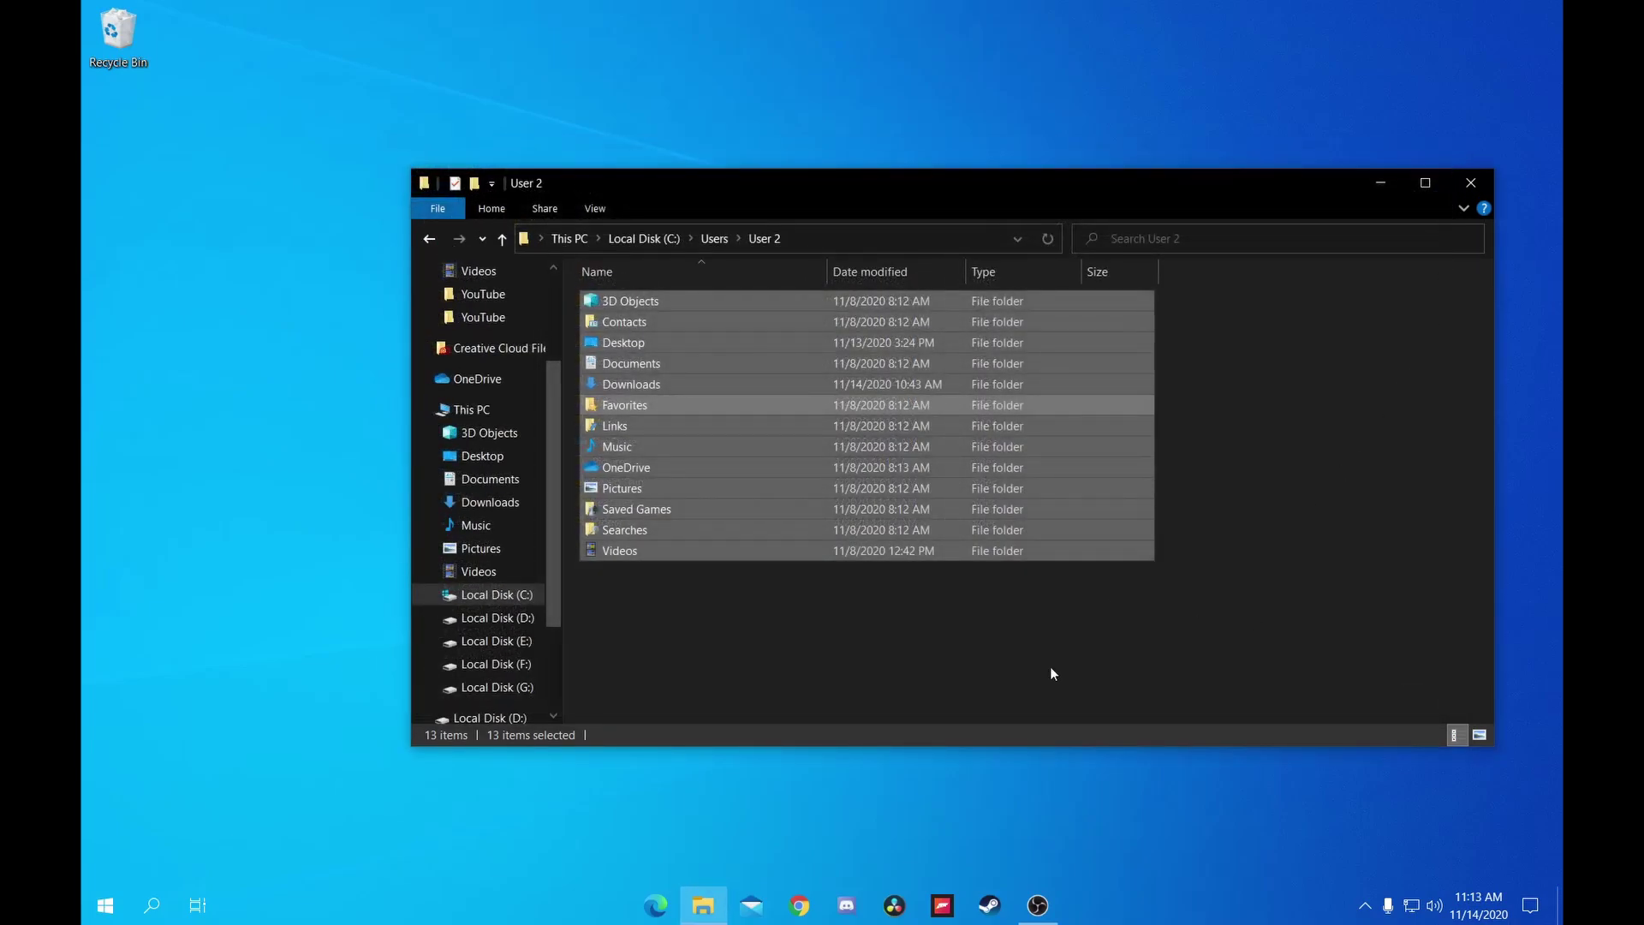
left_click(469, 409)
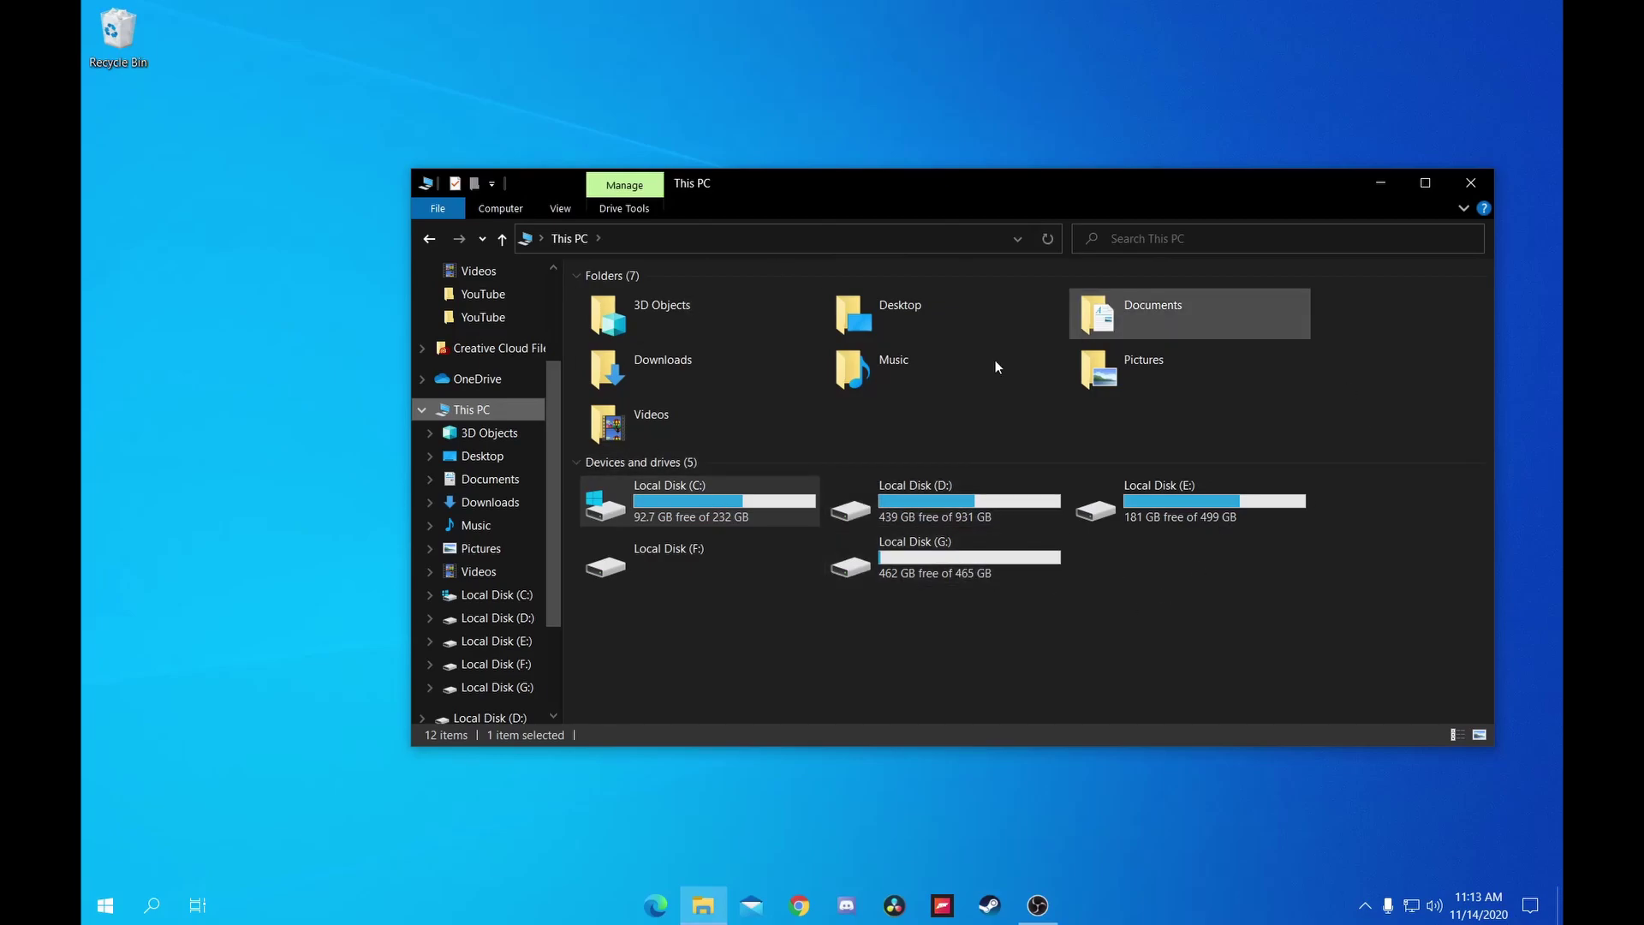
left_click(1105, 674)
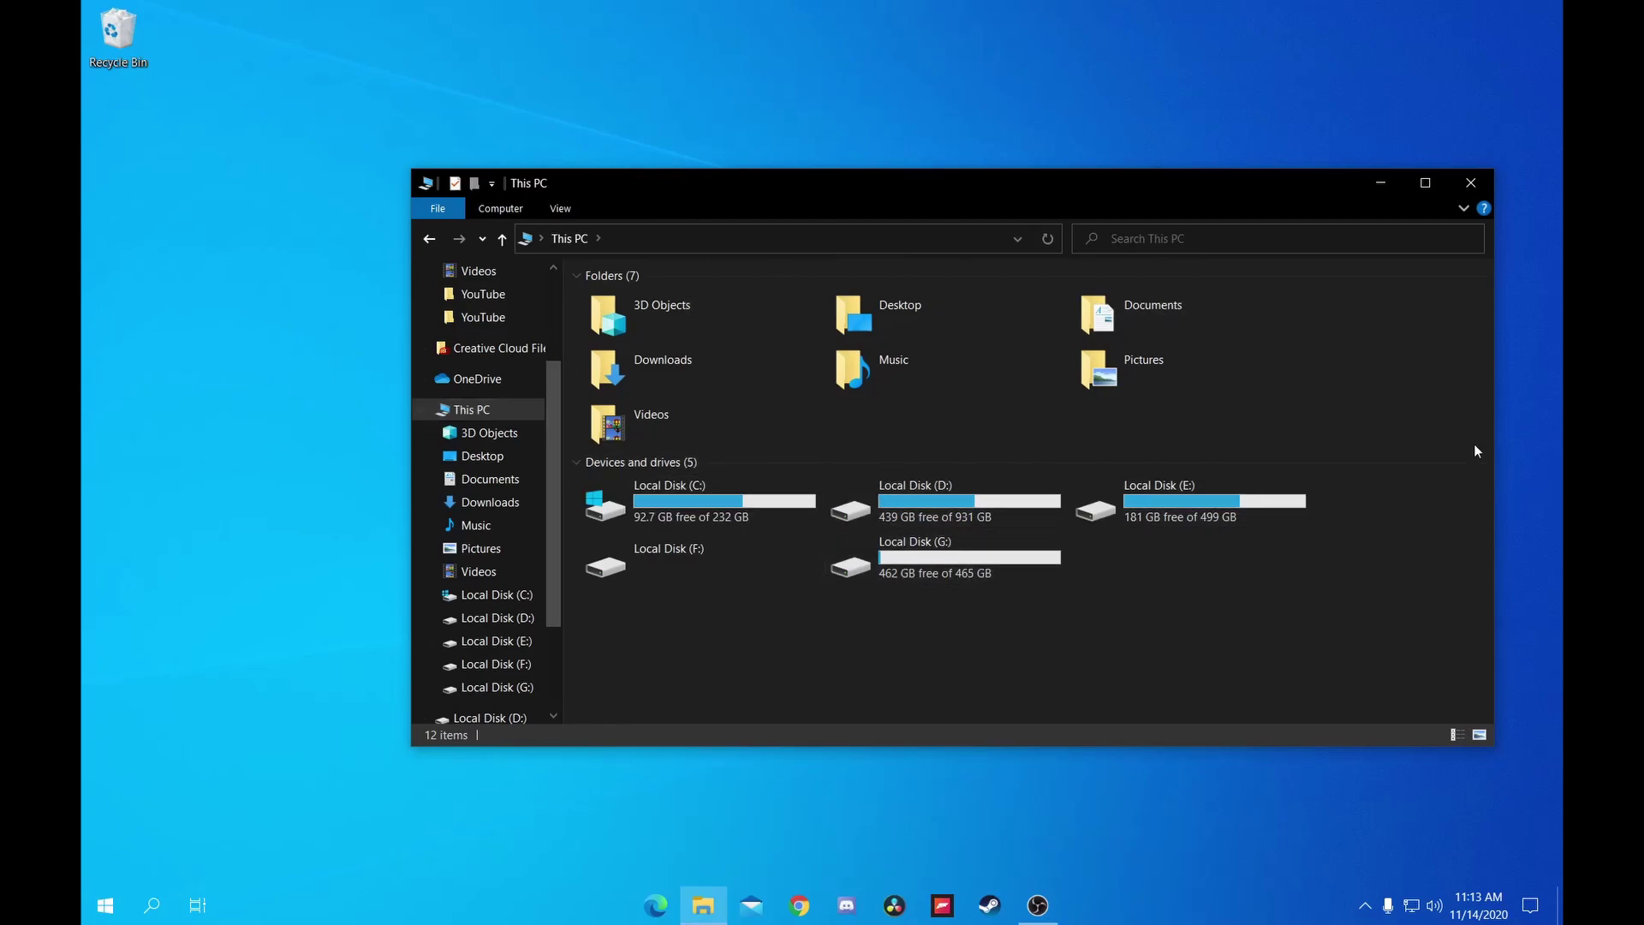
left_click(653, 305)
right_click(660, 325)
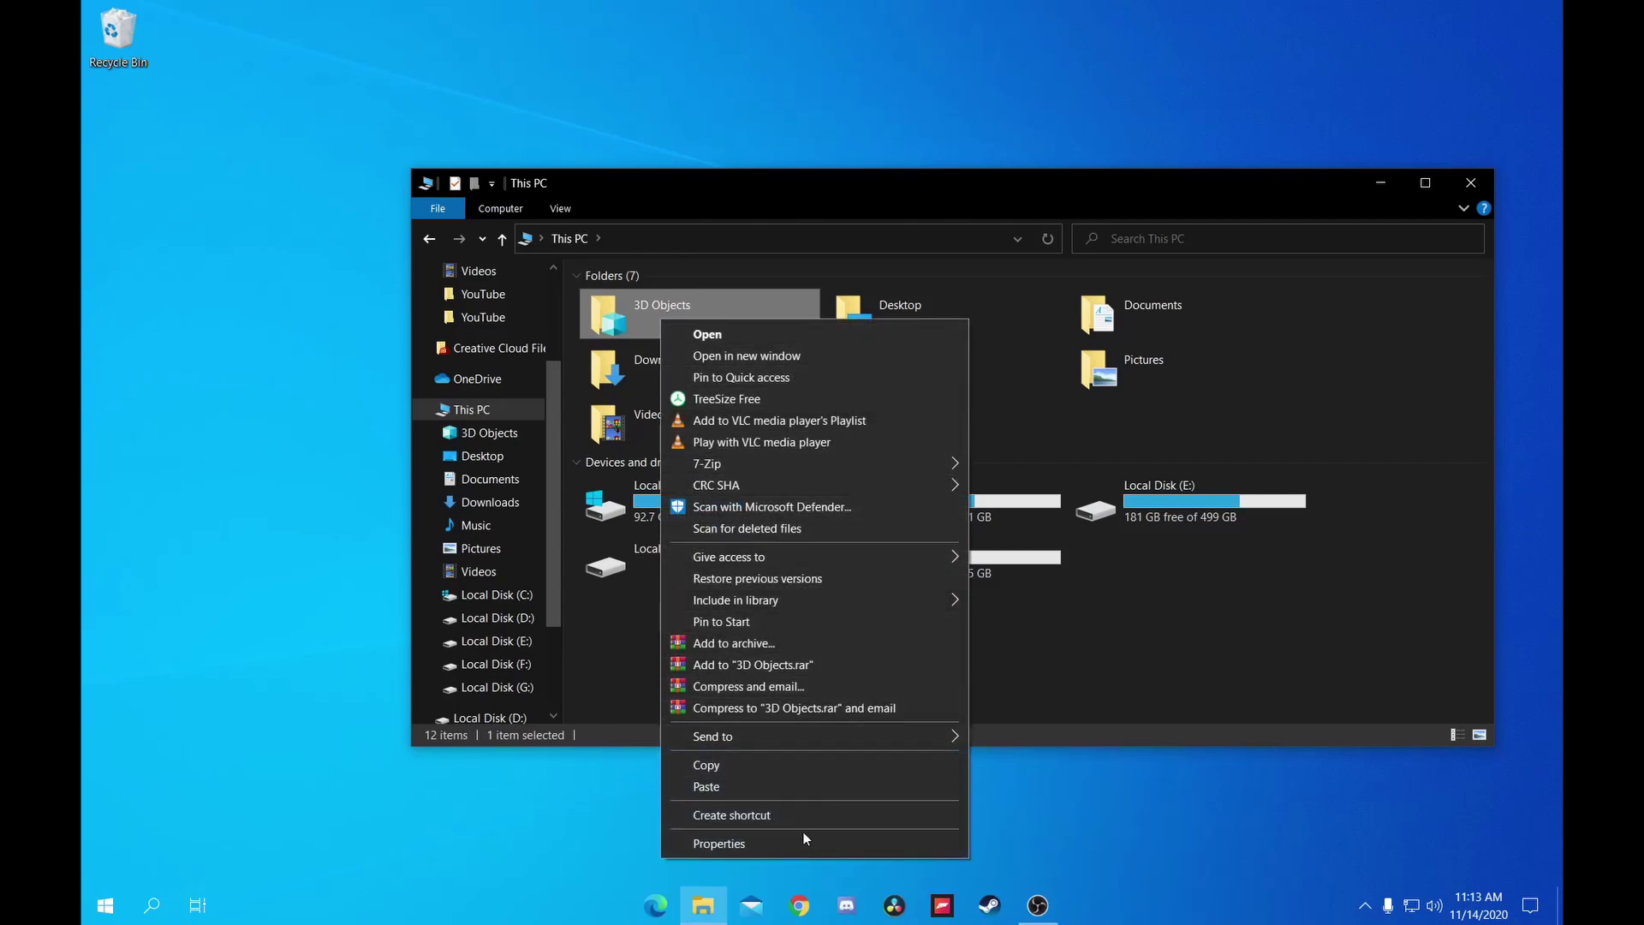
Step: In 3D Objects Properties, set the location to the 3D Objects folder in G:\Users\<user>
left_click(818, 850)
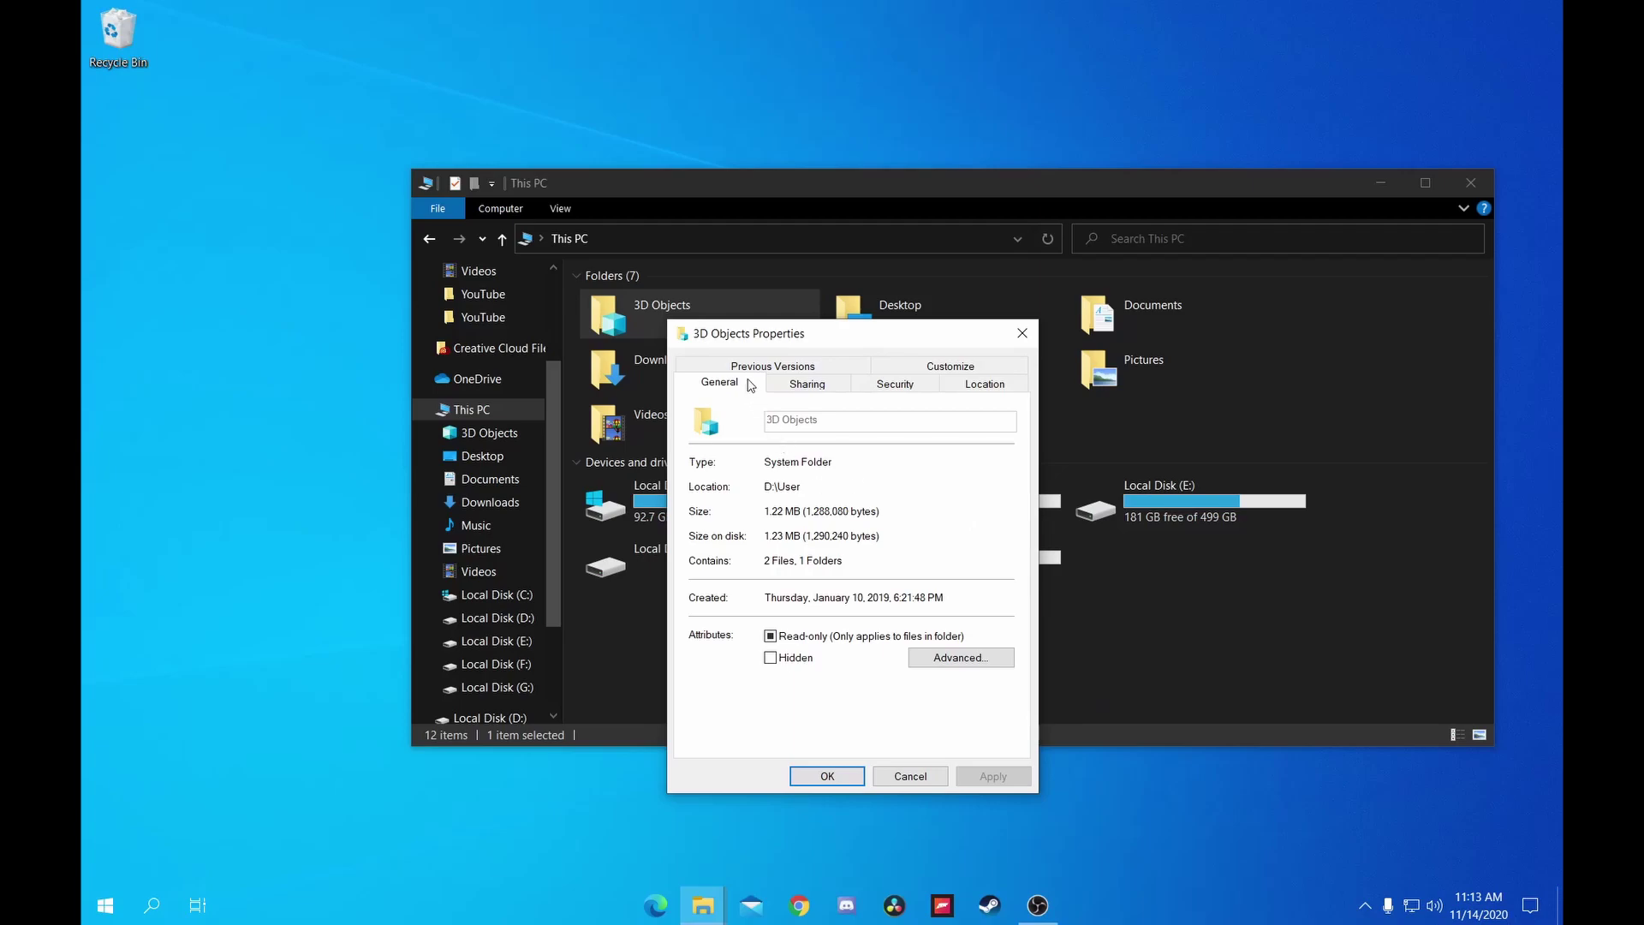
left_click(974, 386)
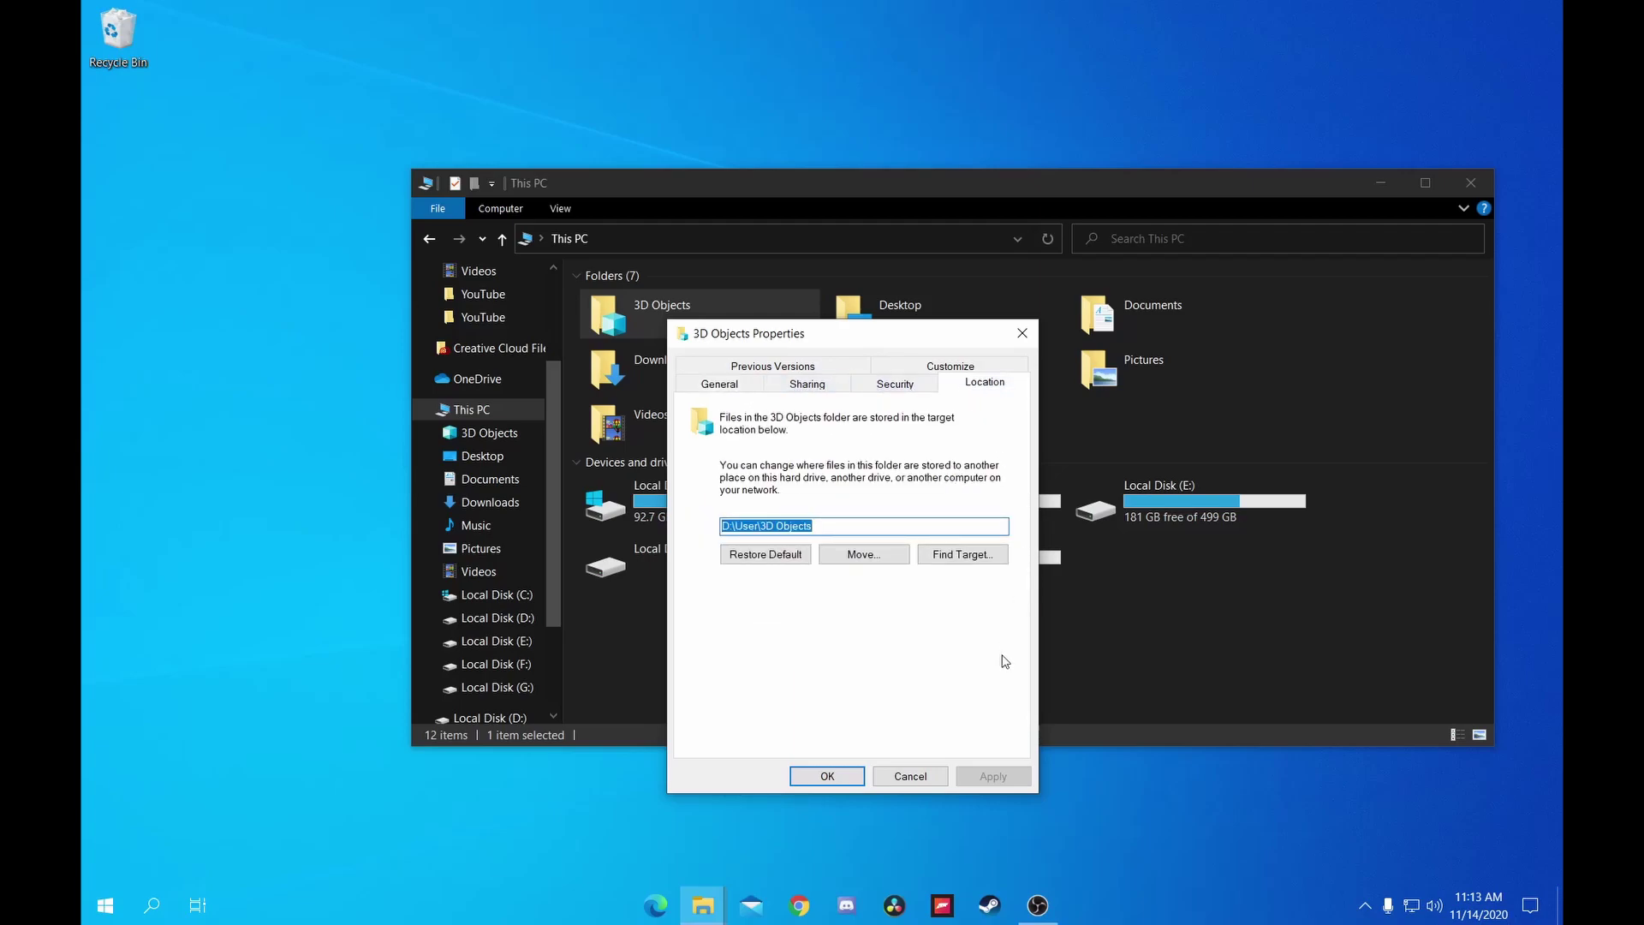
left_click(873, 557)
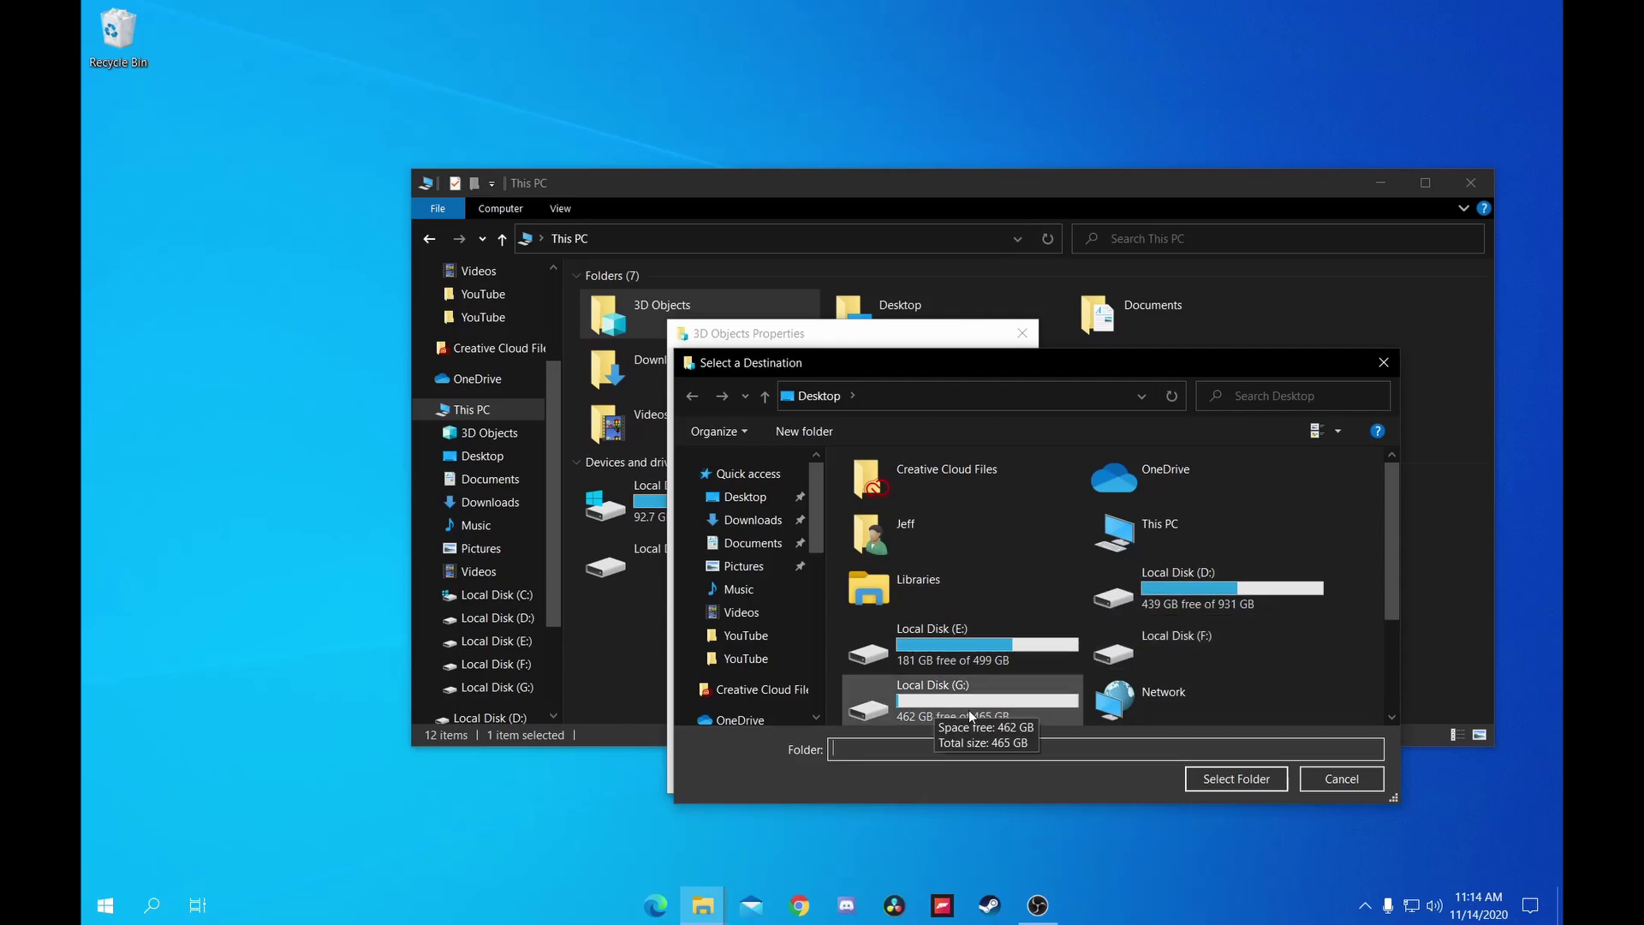
double_click(969, 710)
left_click(916, 495)
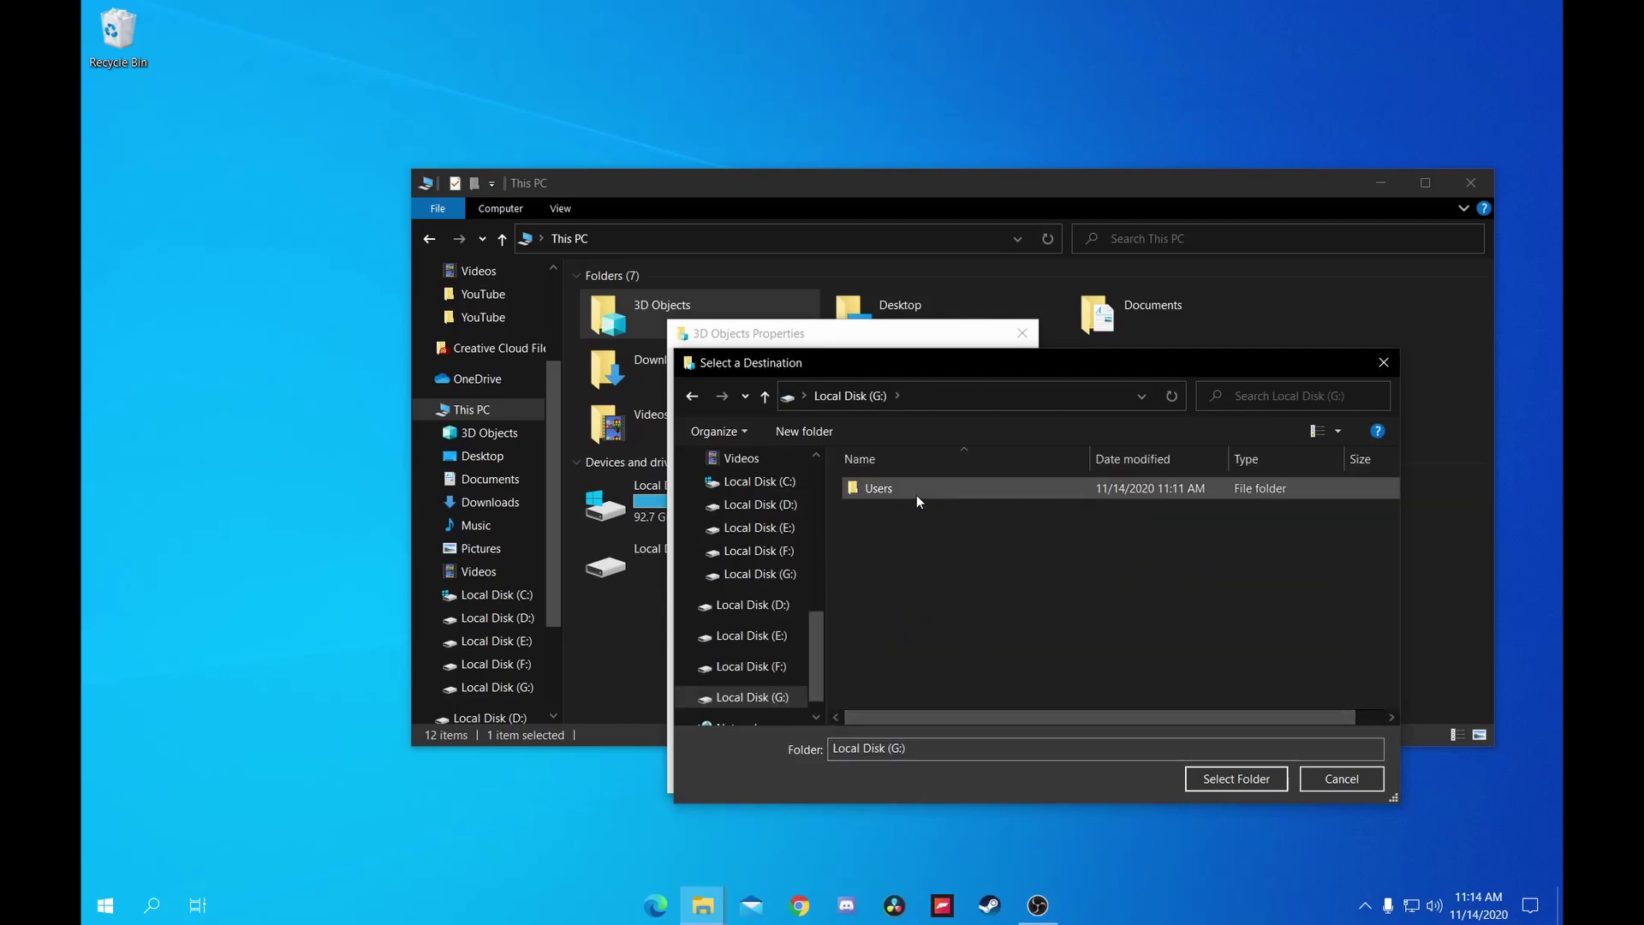
double_click(917, 495)
double_click(916, 495)
left_click(933, 488)
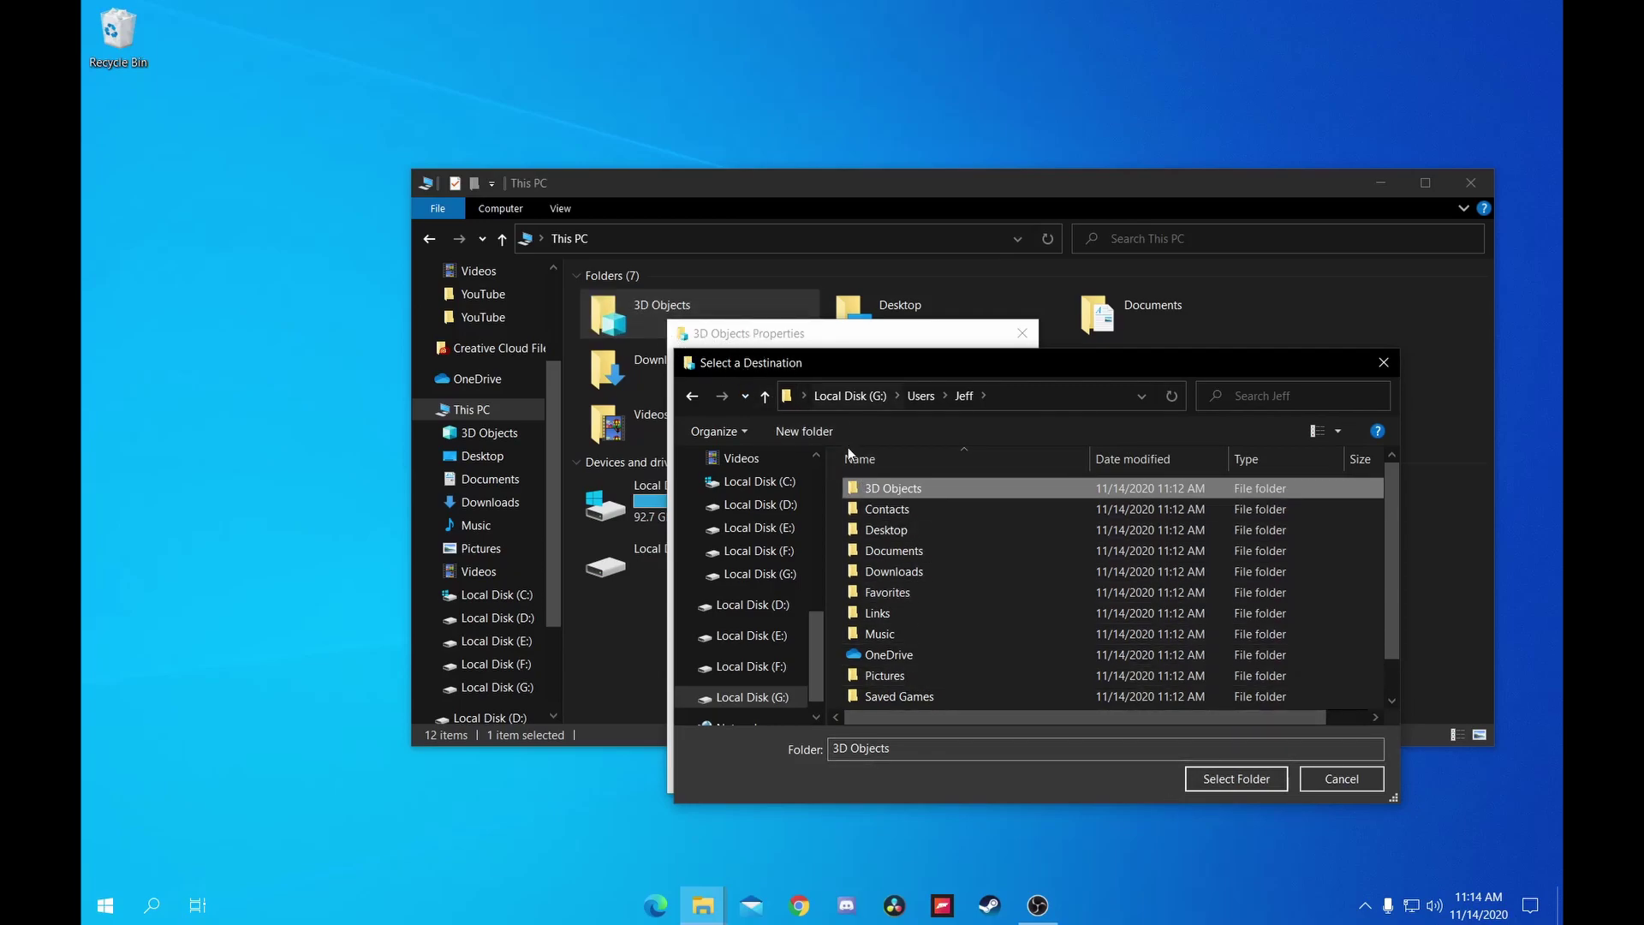
left_click(1230, 779)
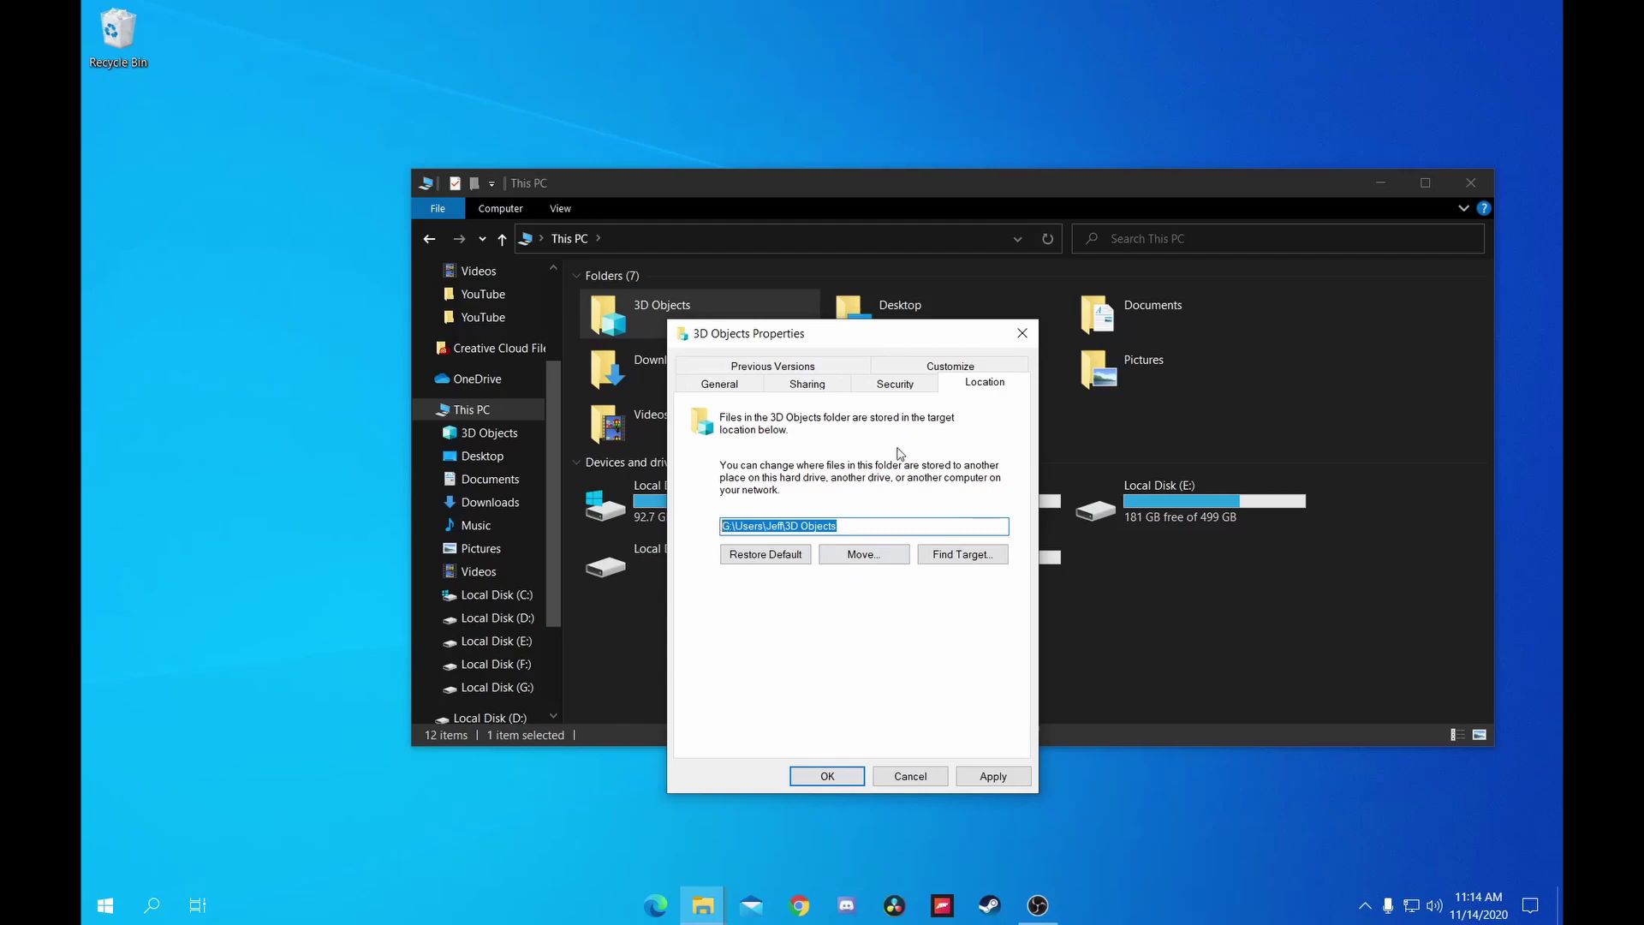
left_click(865, 555)
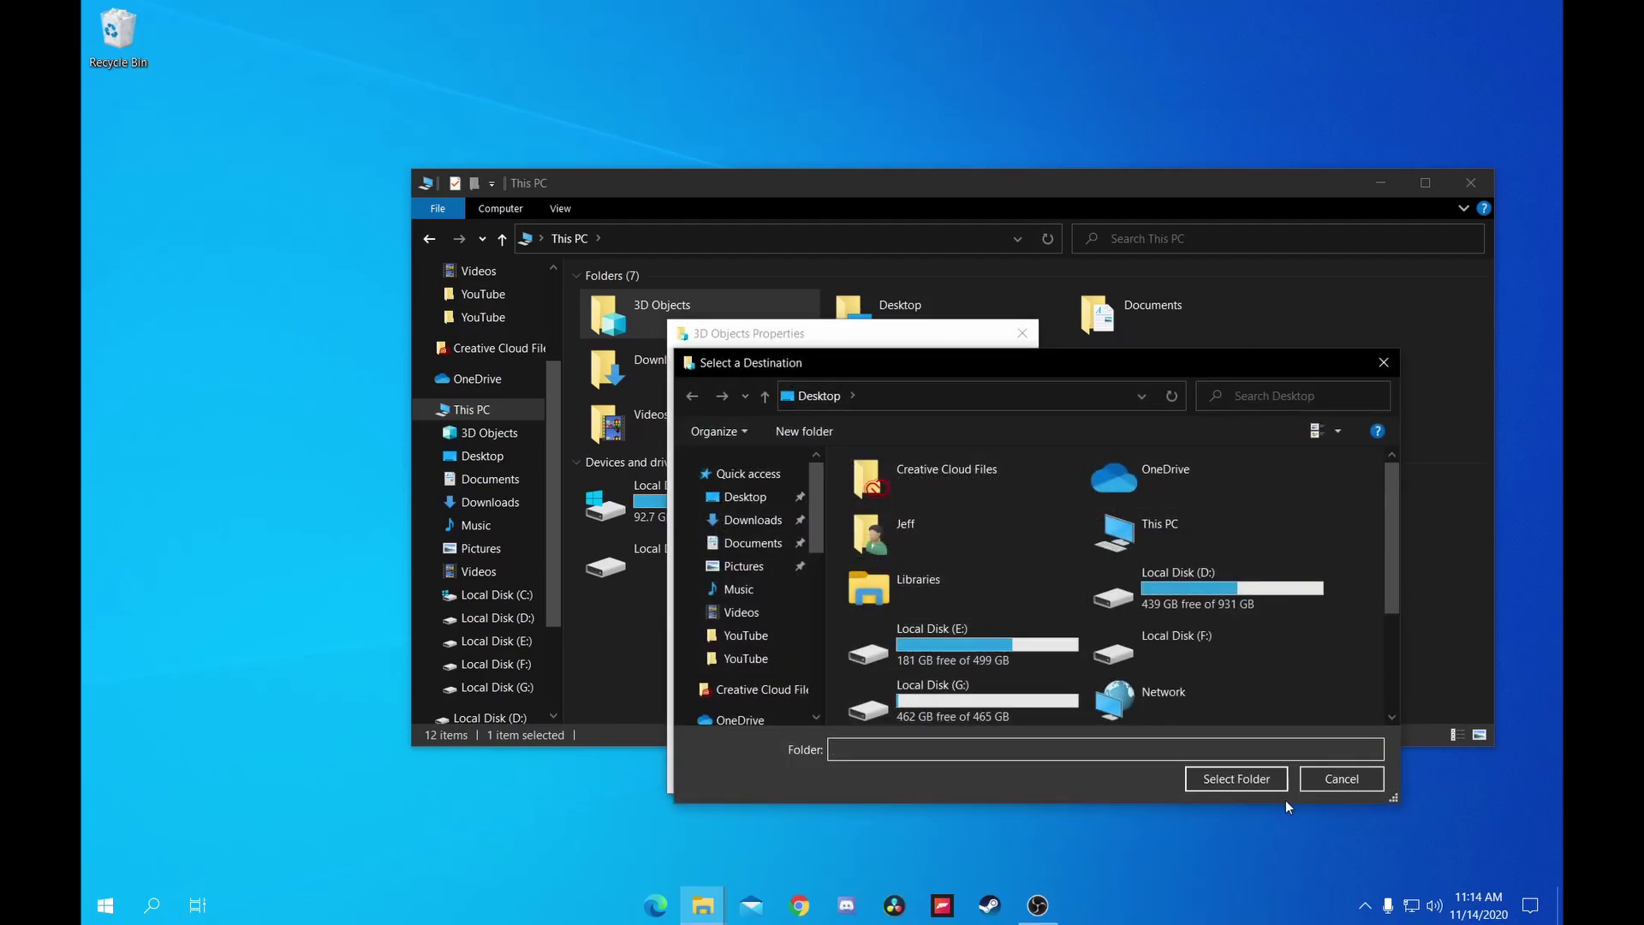
left_click(1341, 780)
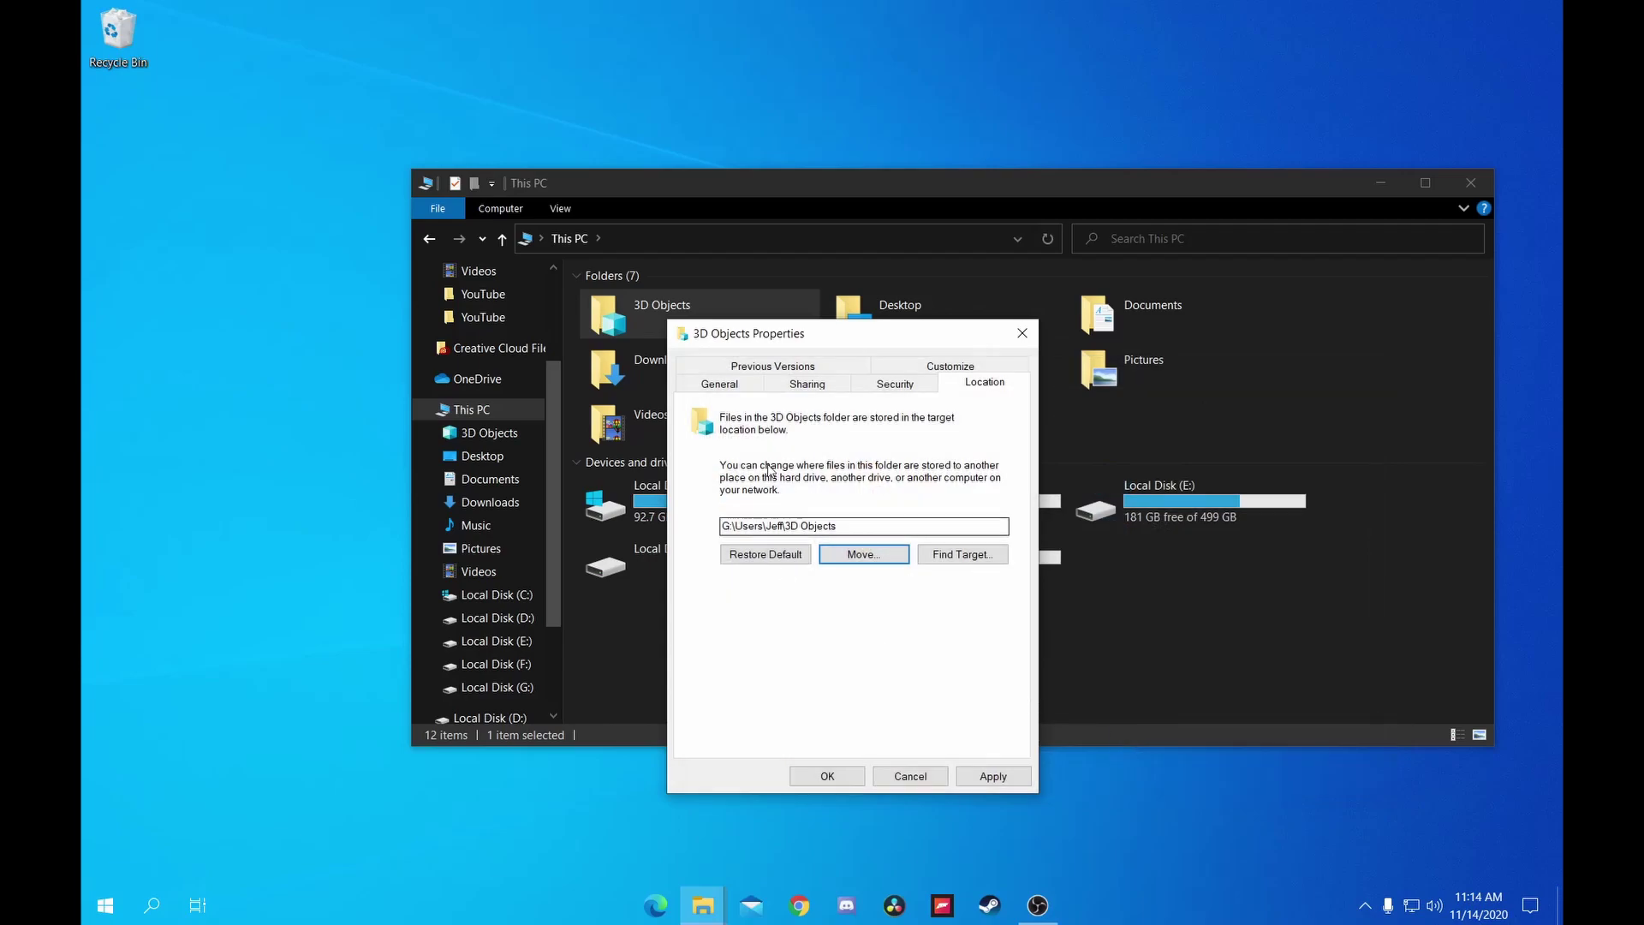
Step: Apply the new 3D Objects location, move its existing files, and close Properties
left_click(993, 776)
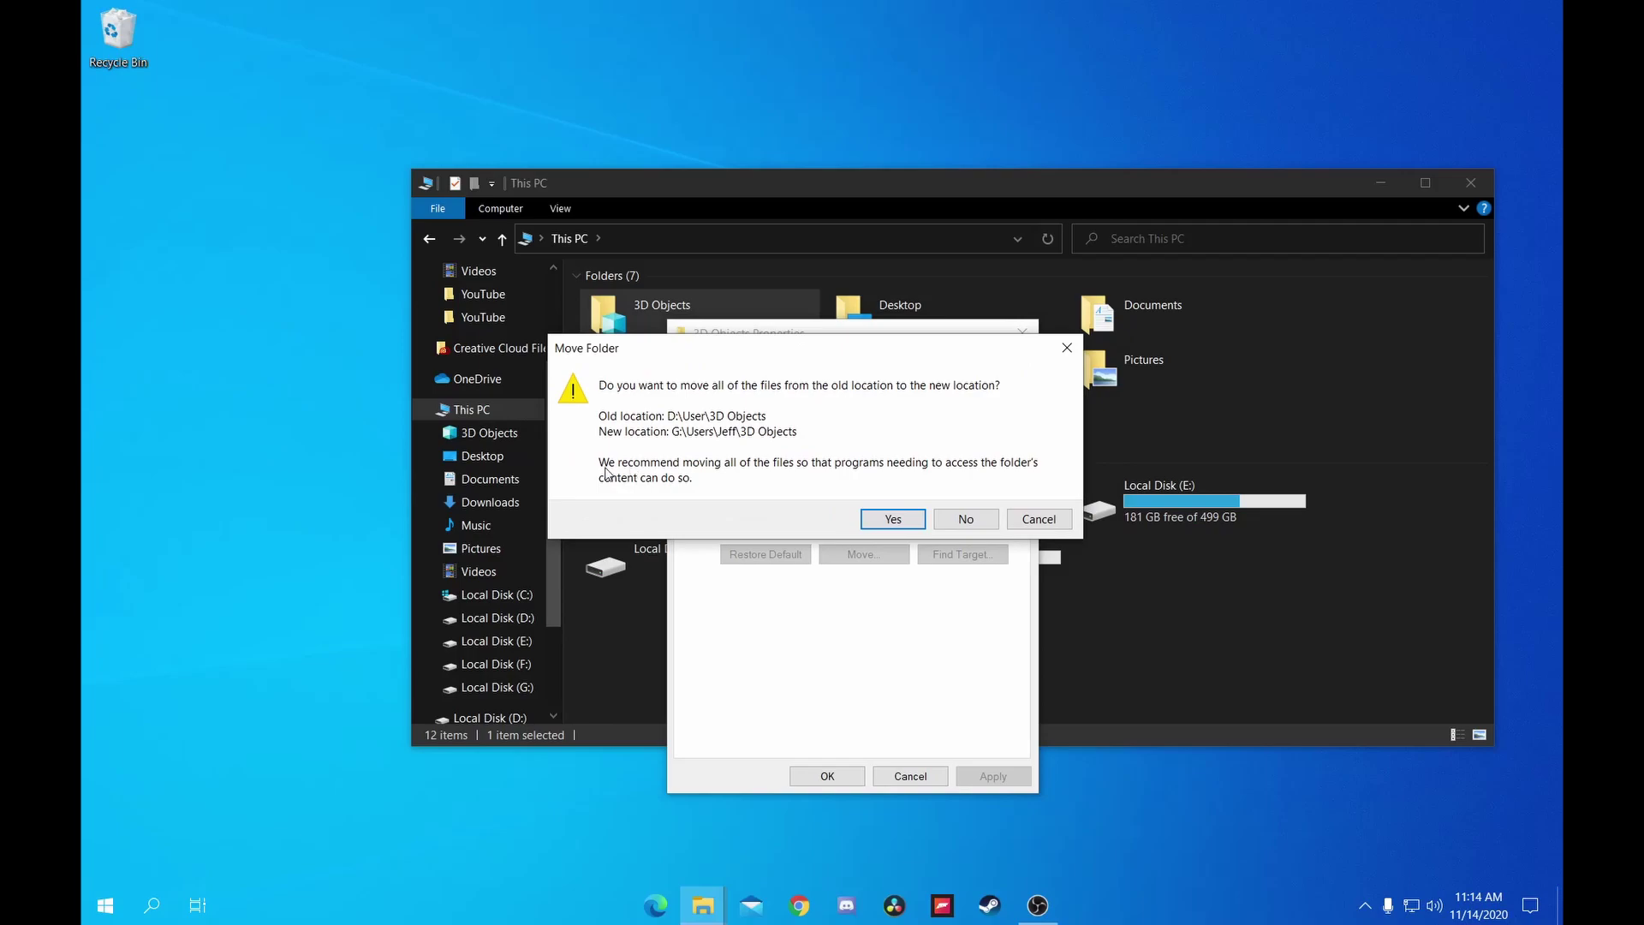
left_click(891, 521)
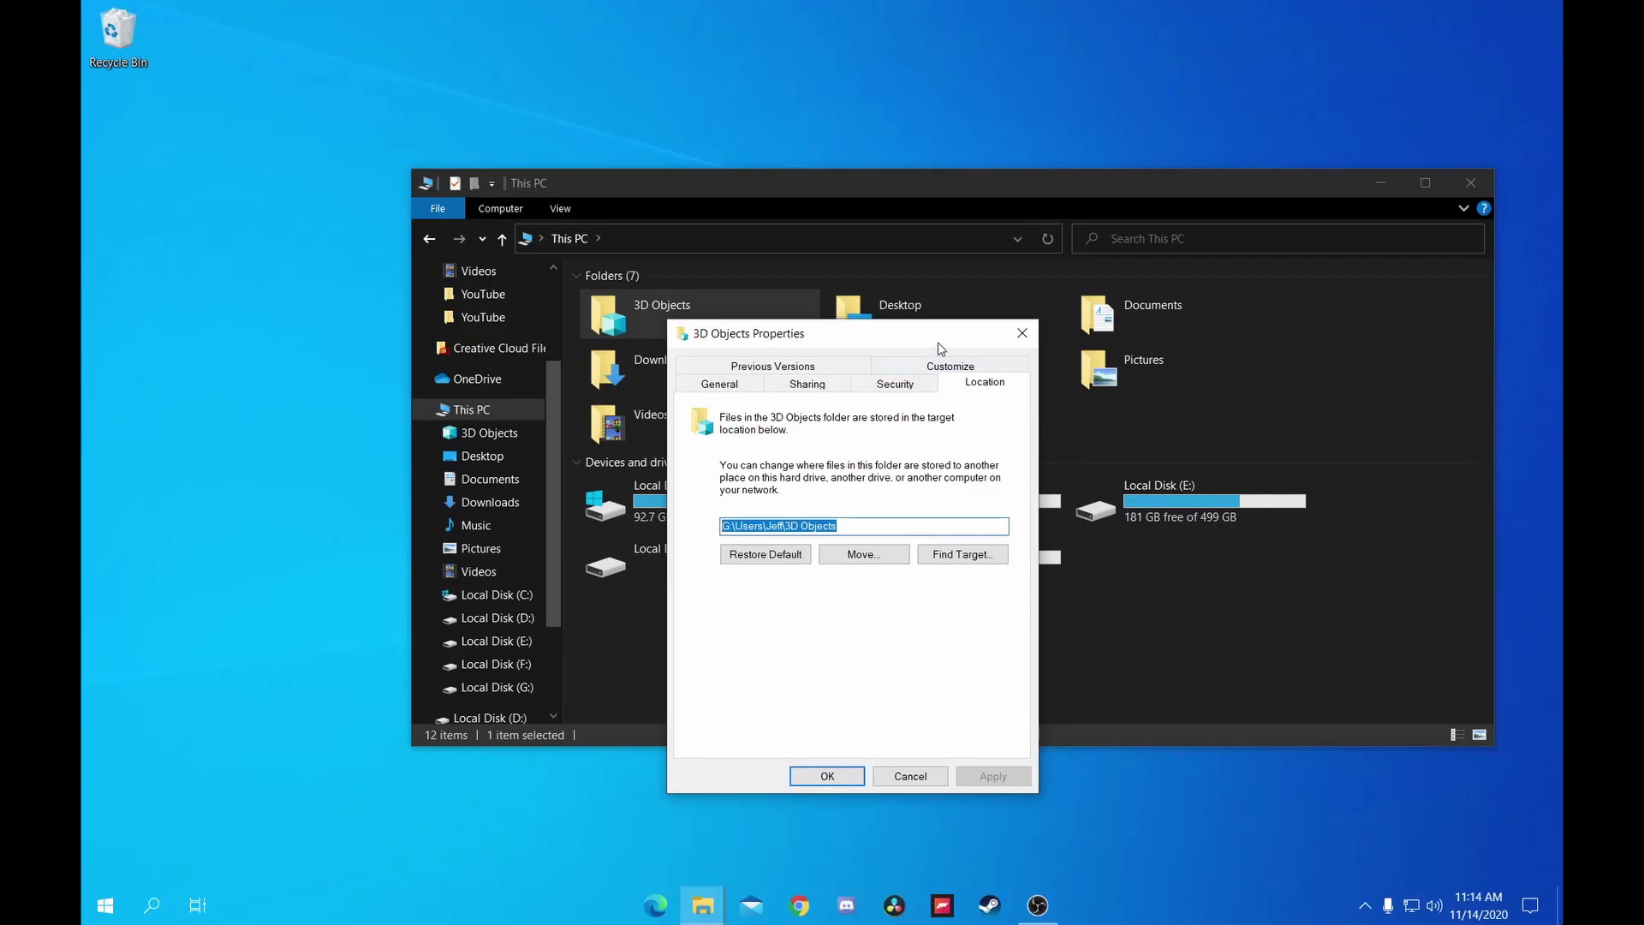
left_click(843, 770)
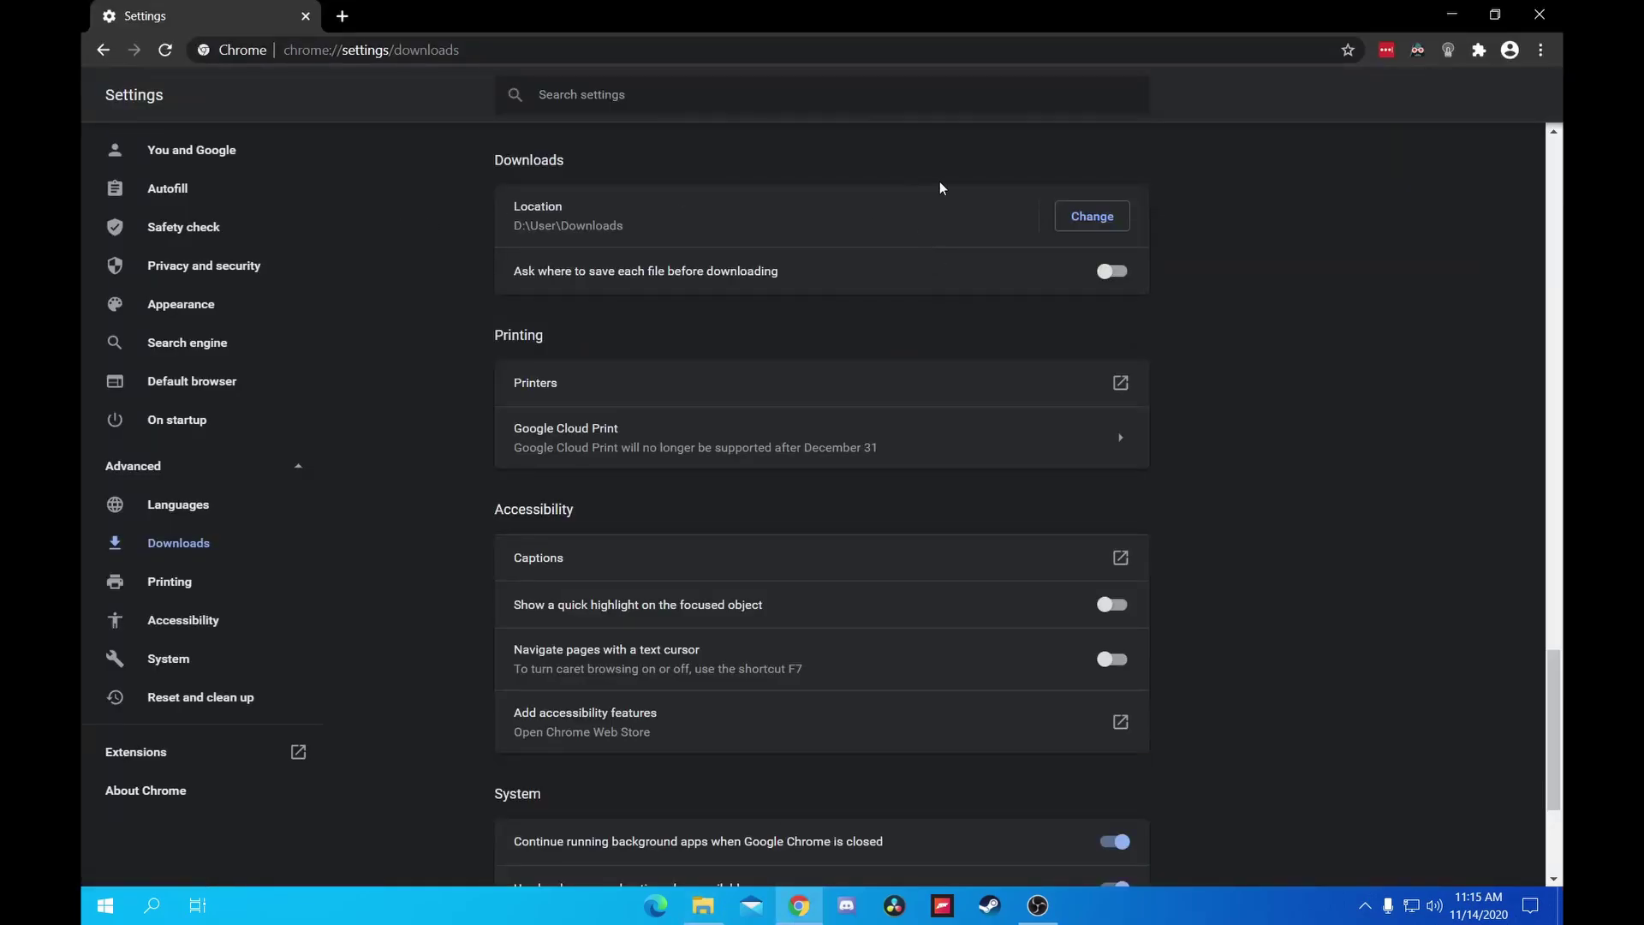
left_click_drag(512, 224, 930, 265)
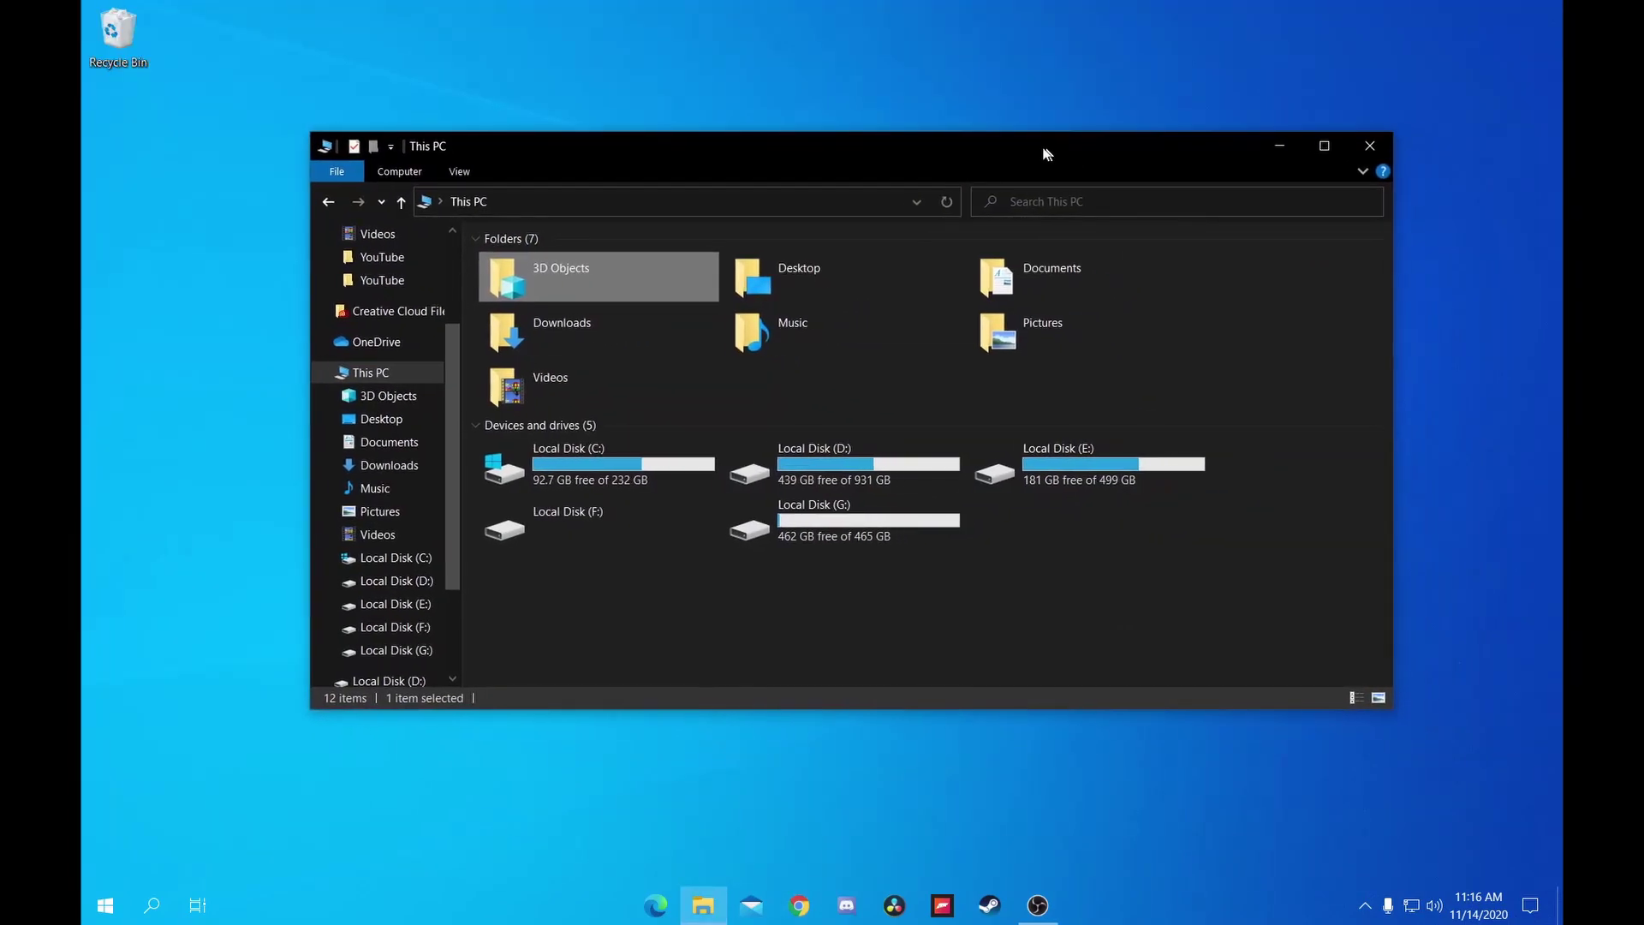
Step: Create a new folder named 'Program Files' at the root of Local Disk (G:)
right_click(989, 905)
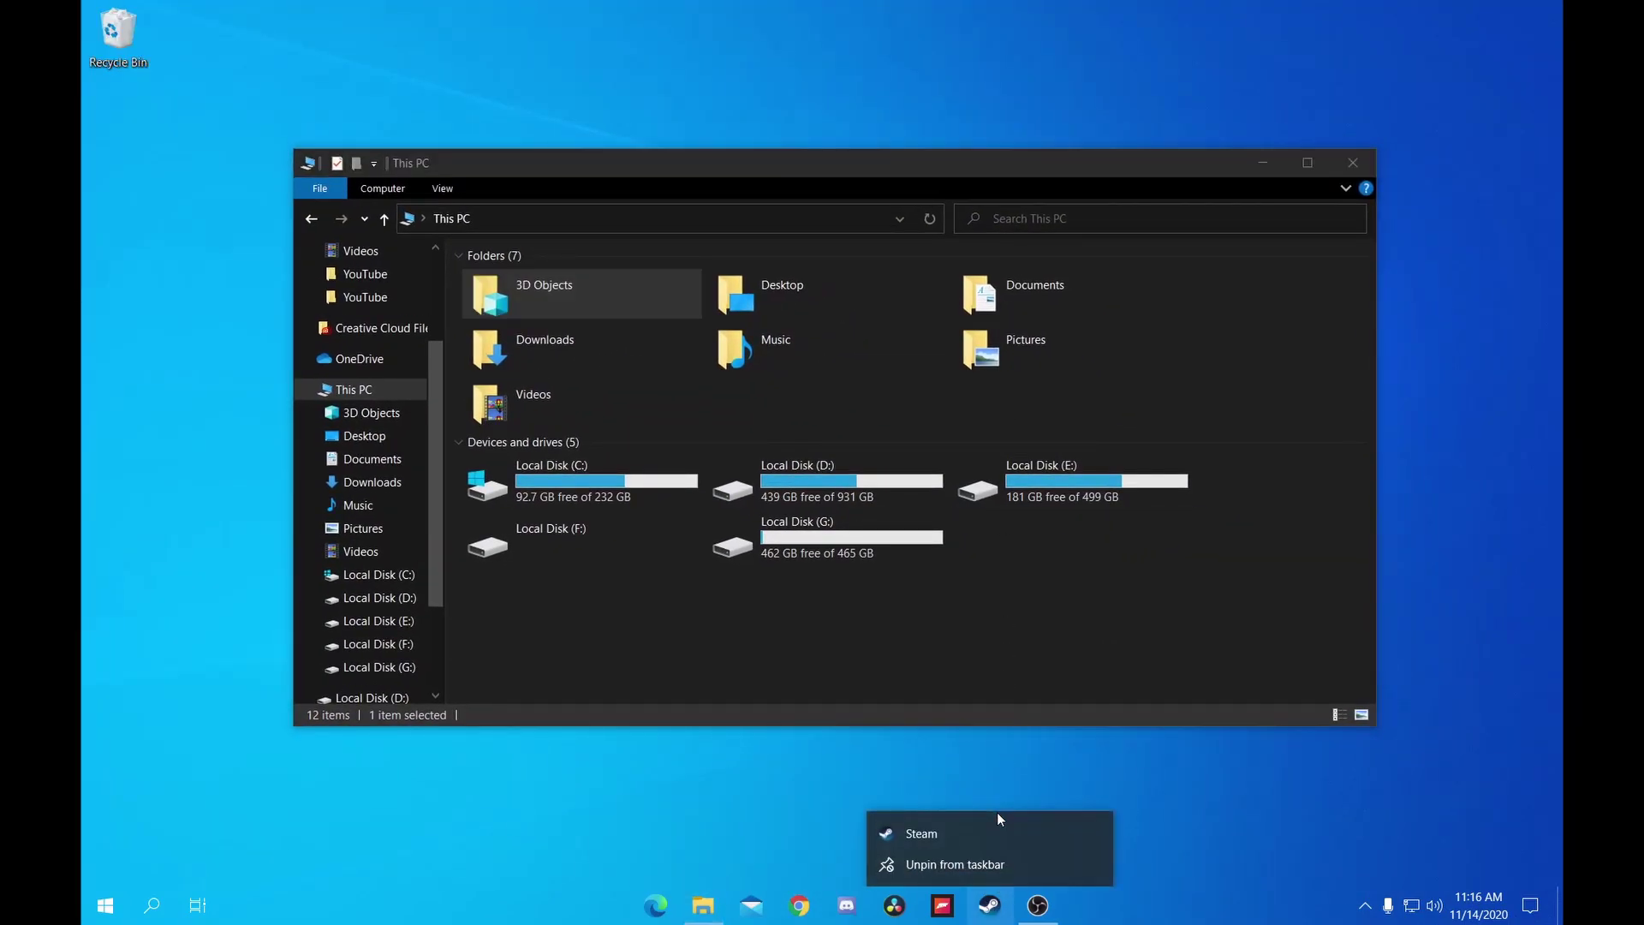
left_click(1044, 639)
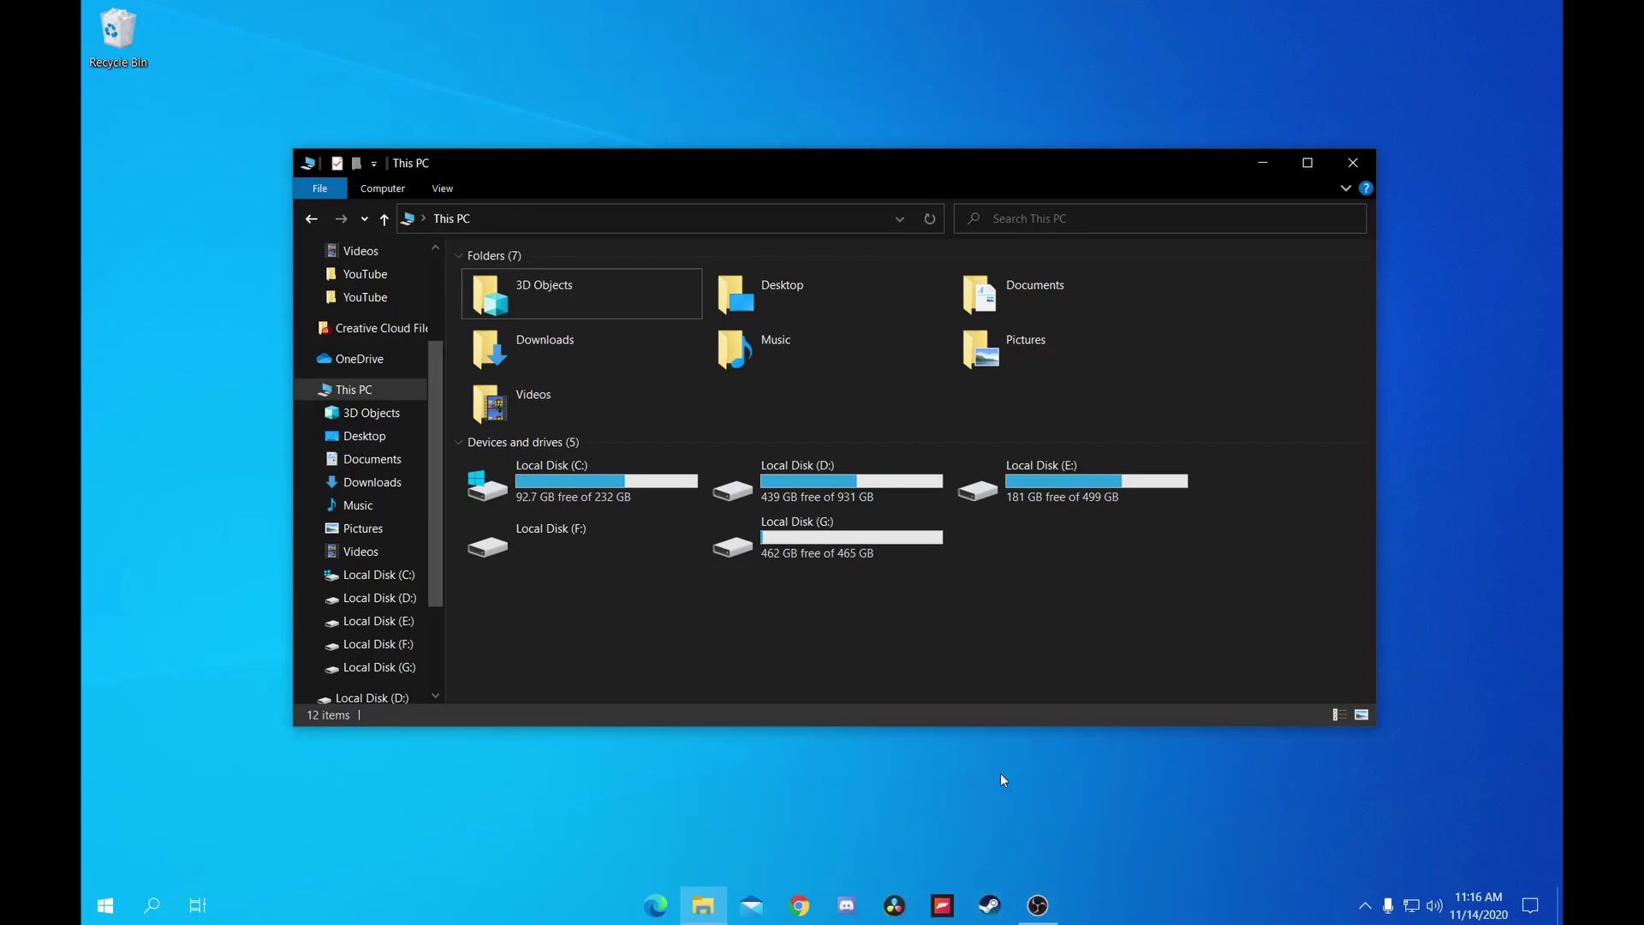
double_click(840, 539)
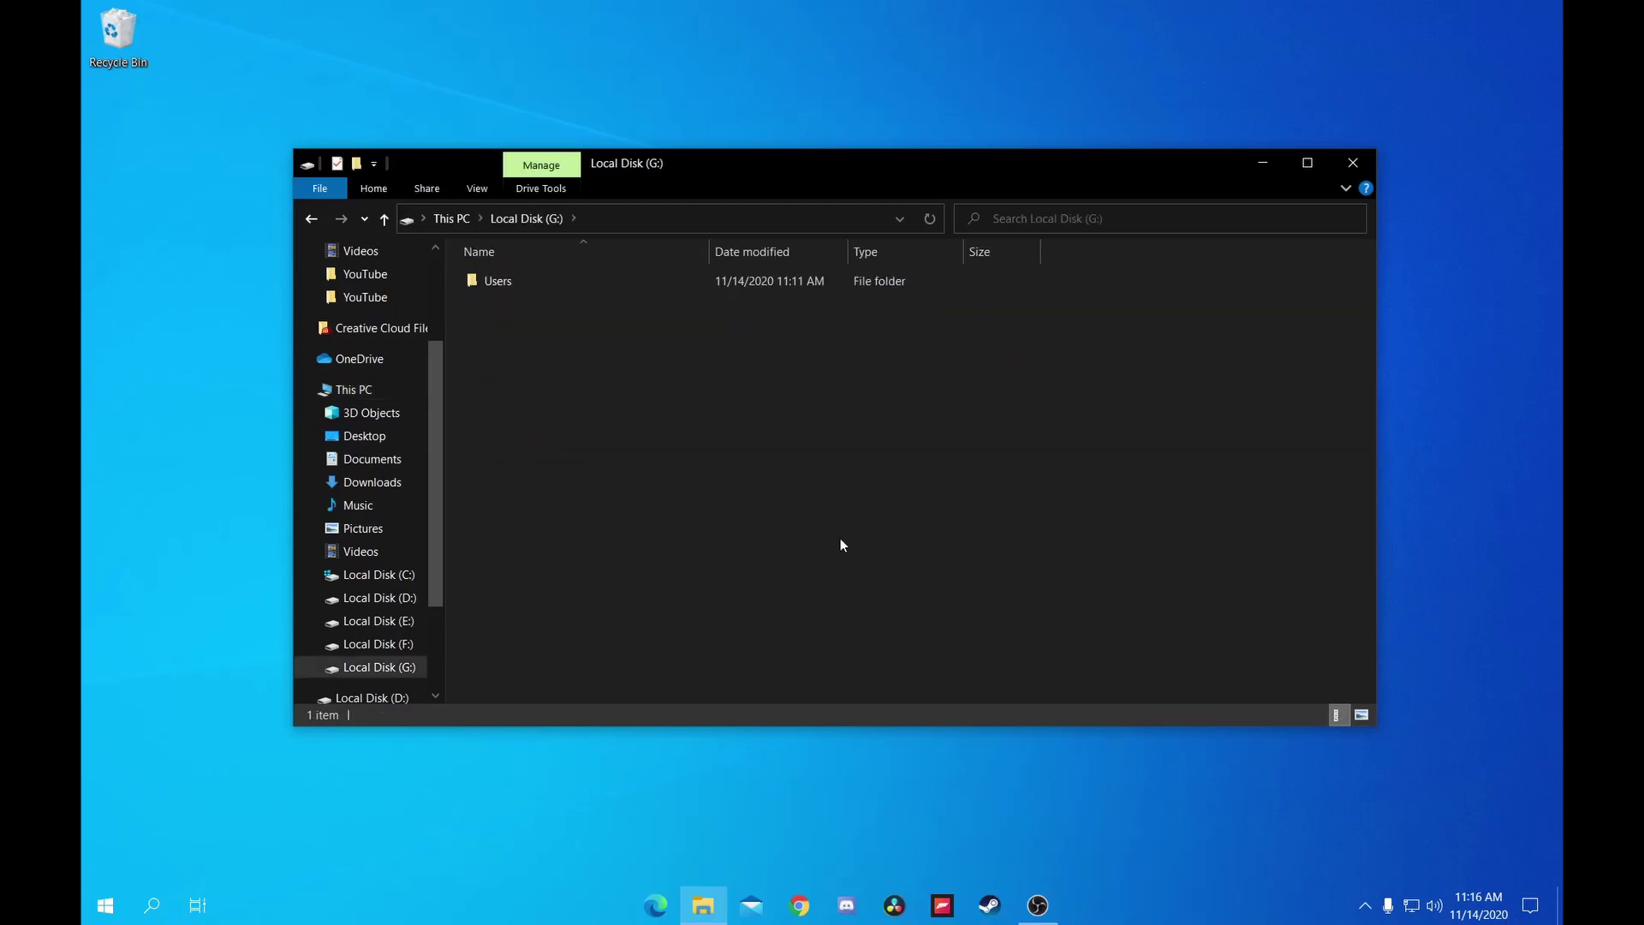
right_click(644, 469)
mouse_move(840, 757)
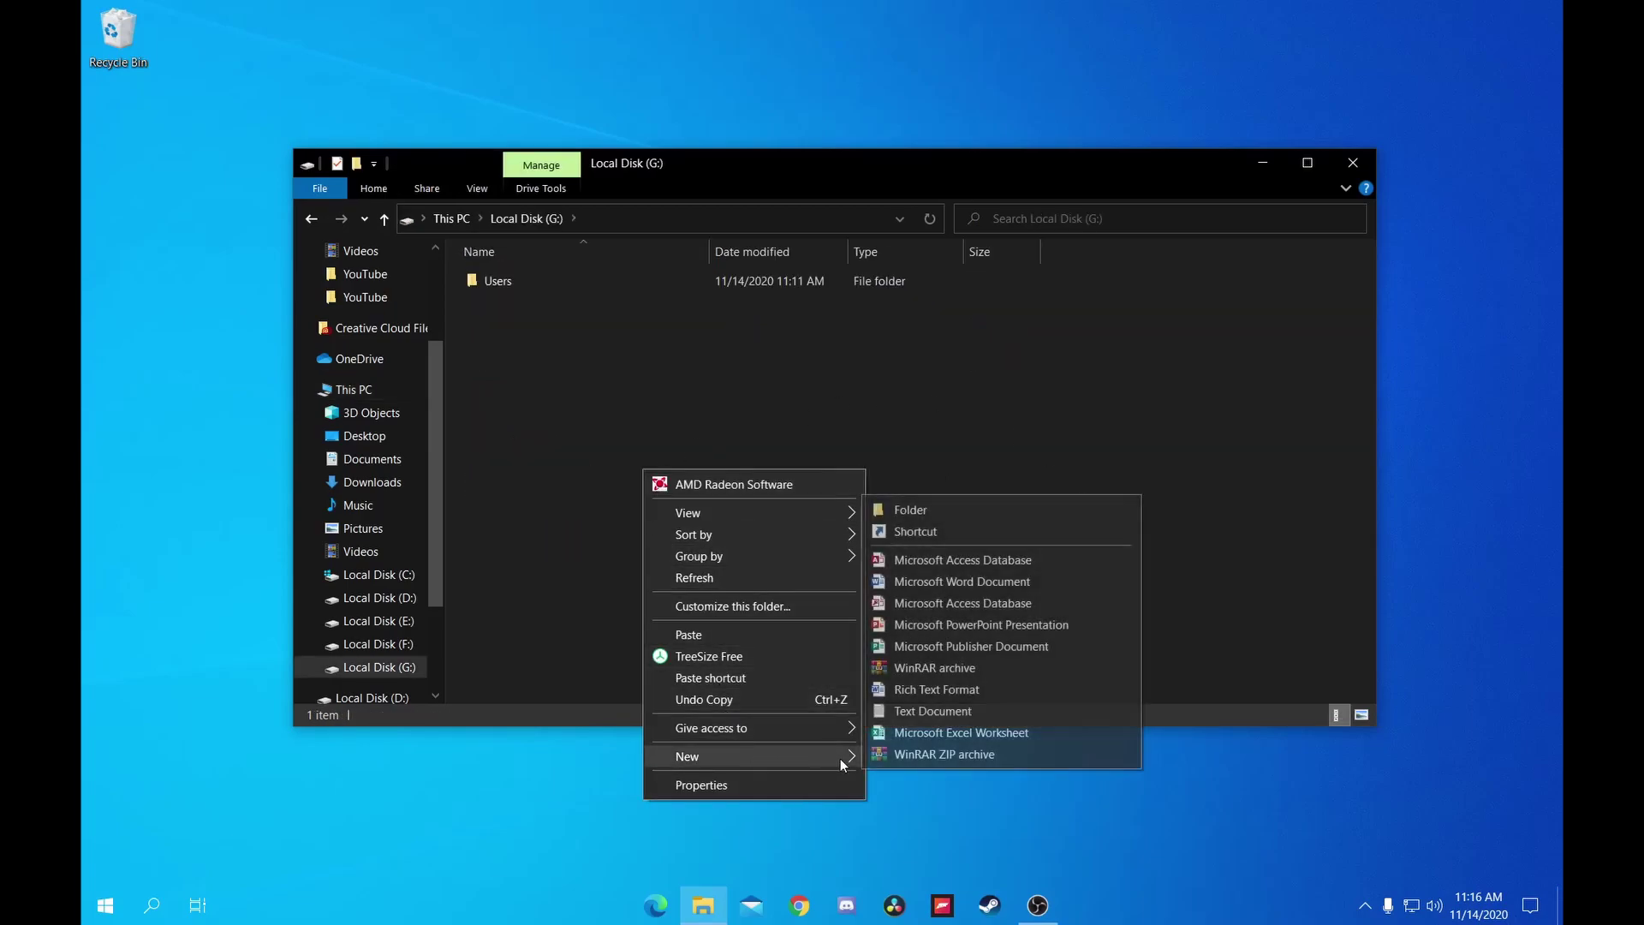
left_click(906, 514)
type("Program Files")
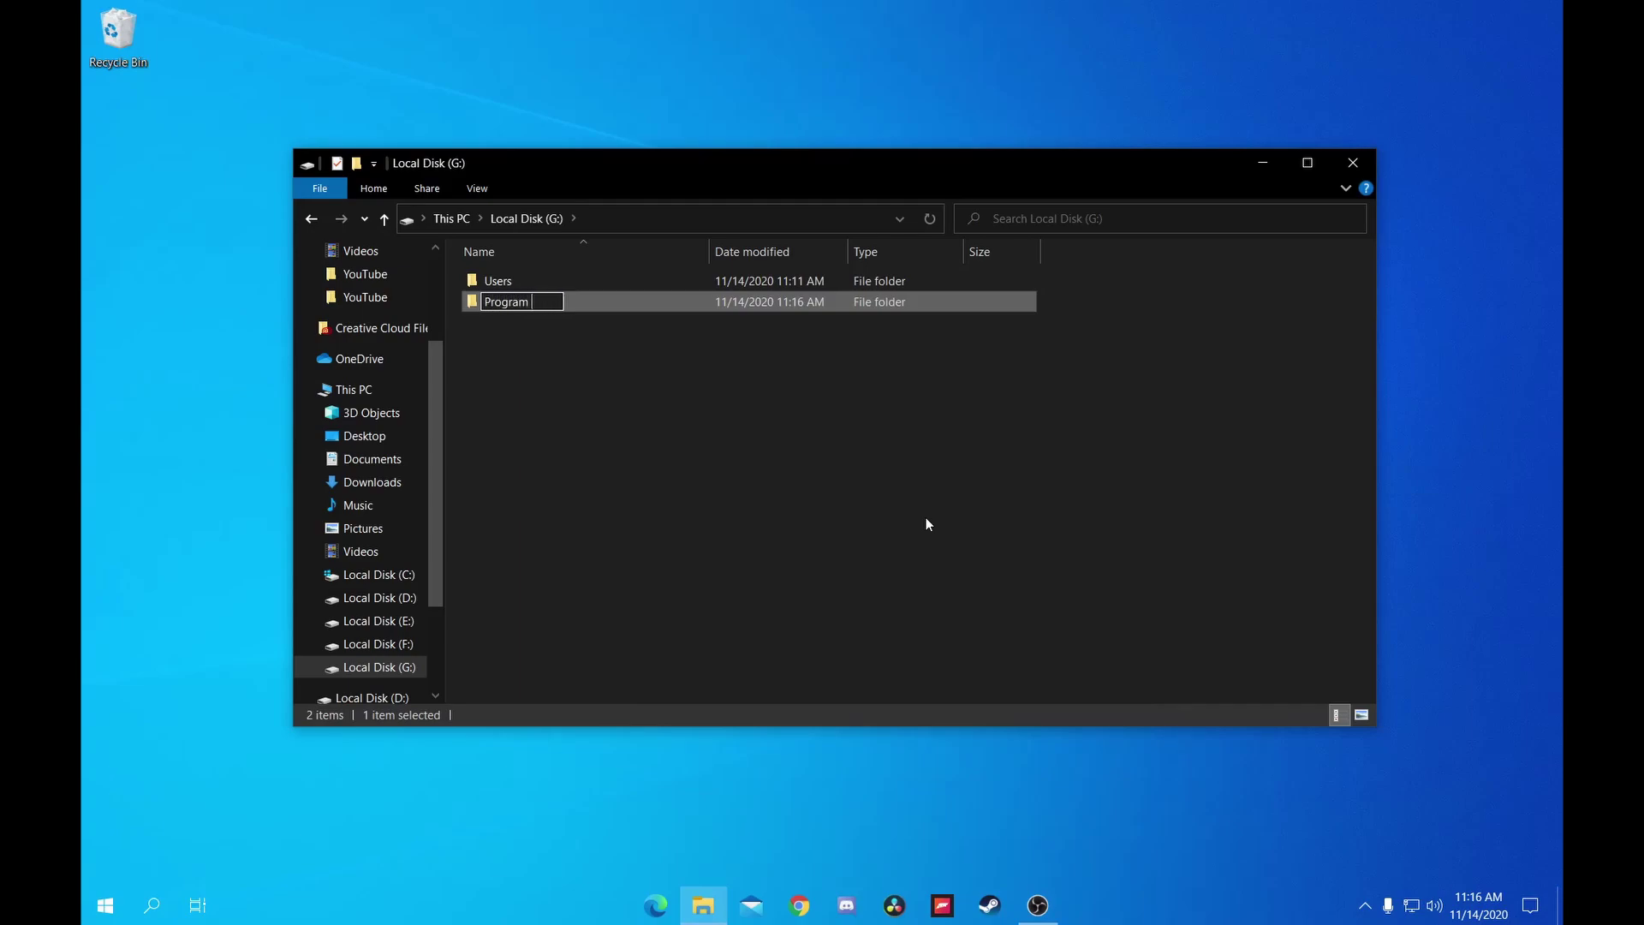
key("Return")
left_click_drag(820, 472, 591, 302)
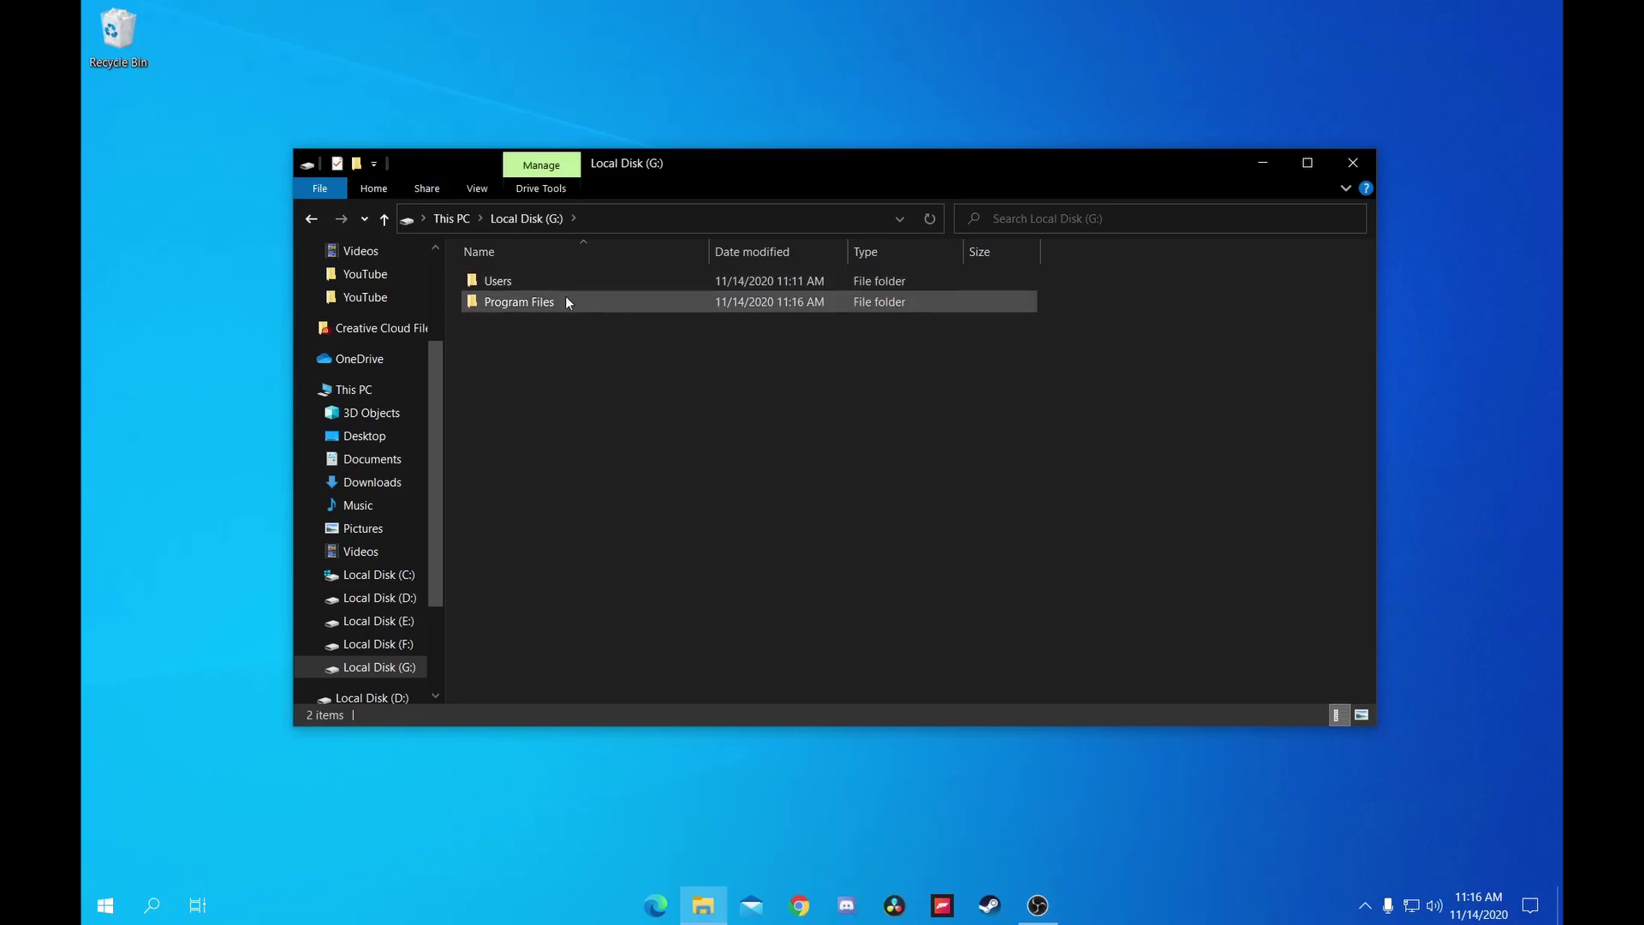
Step: Inside G:\Program Files, create a new folder named 'Steam Library'
double_click(566, 298)
right_click(636, 358)
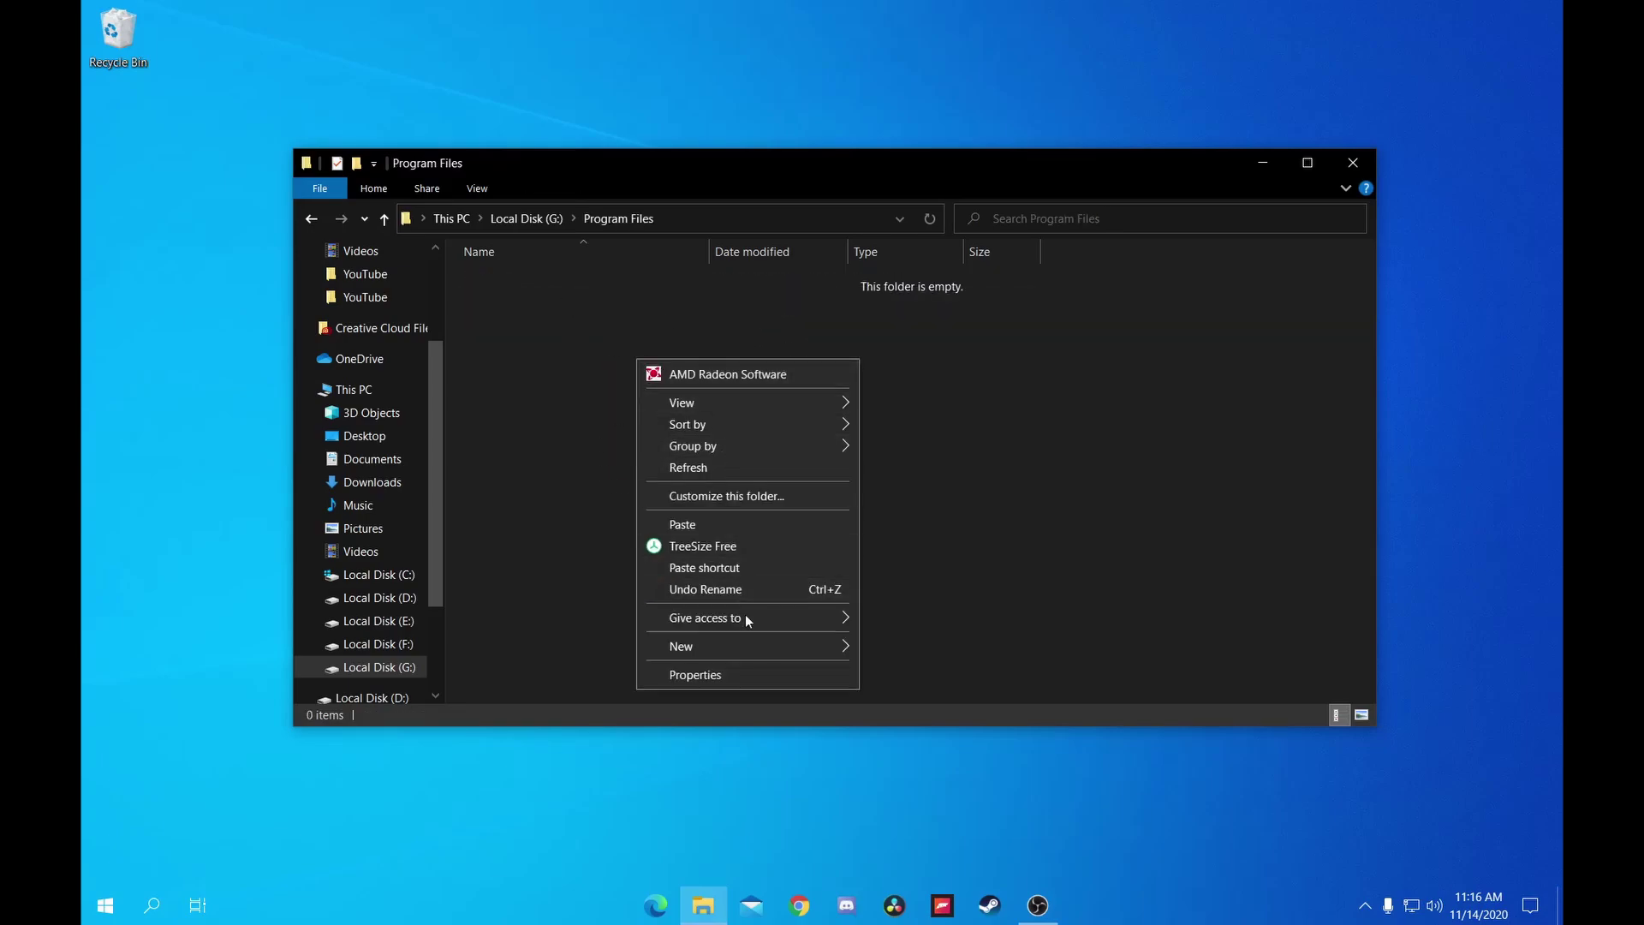
mouse_move(763, 651)
left_click(882, 642)
type("Steam Li")
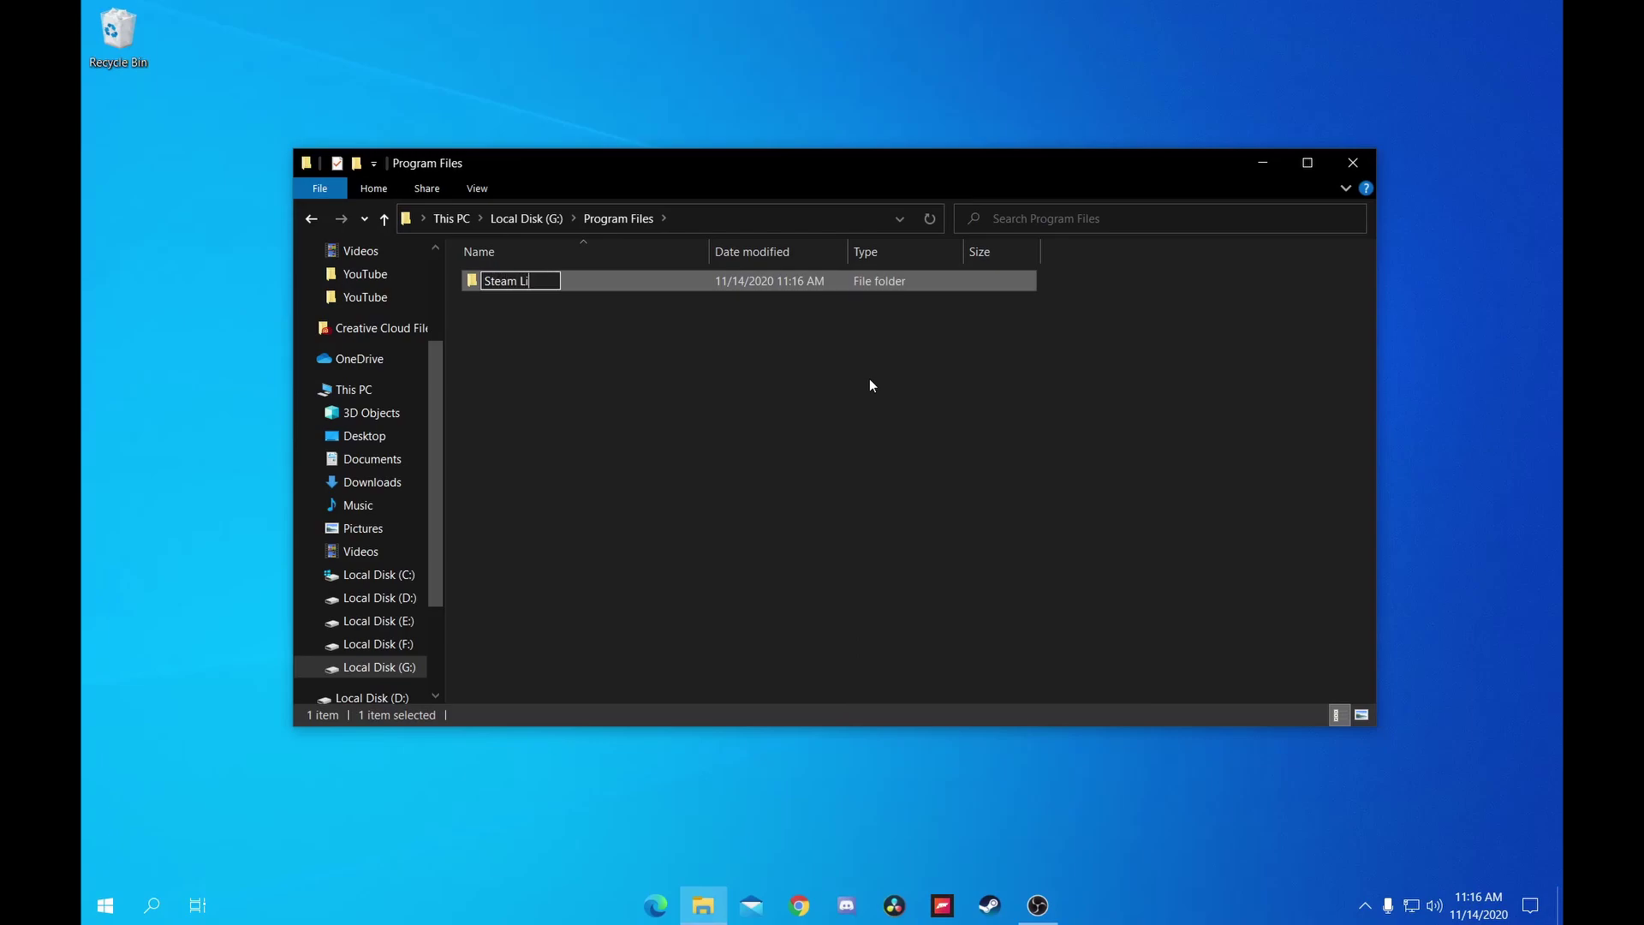
type("brary")
key("Return")
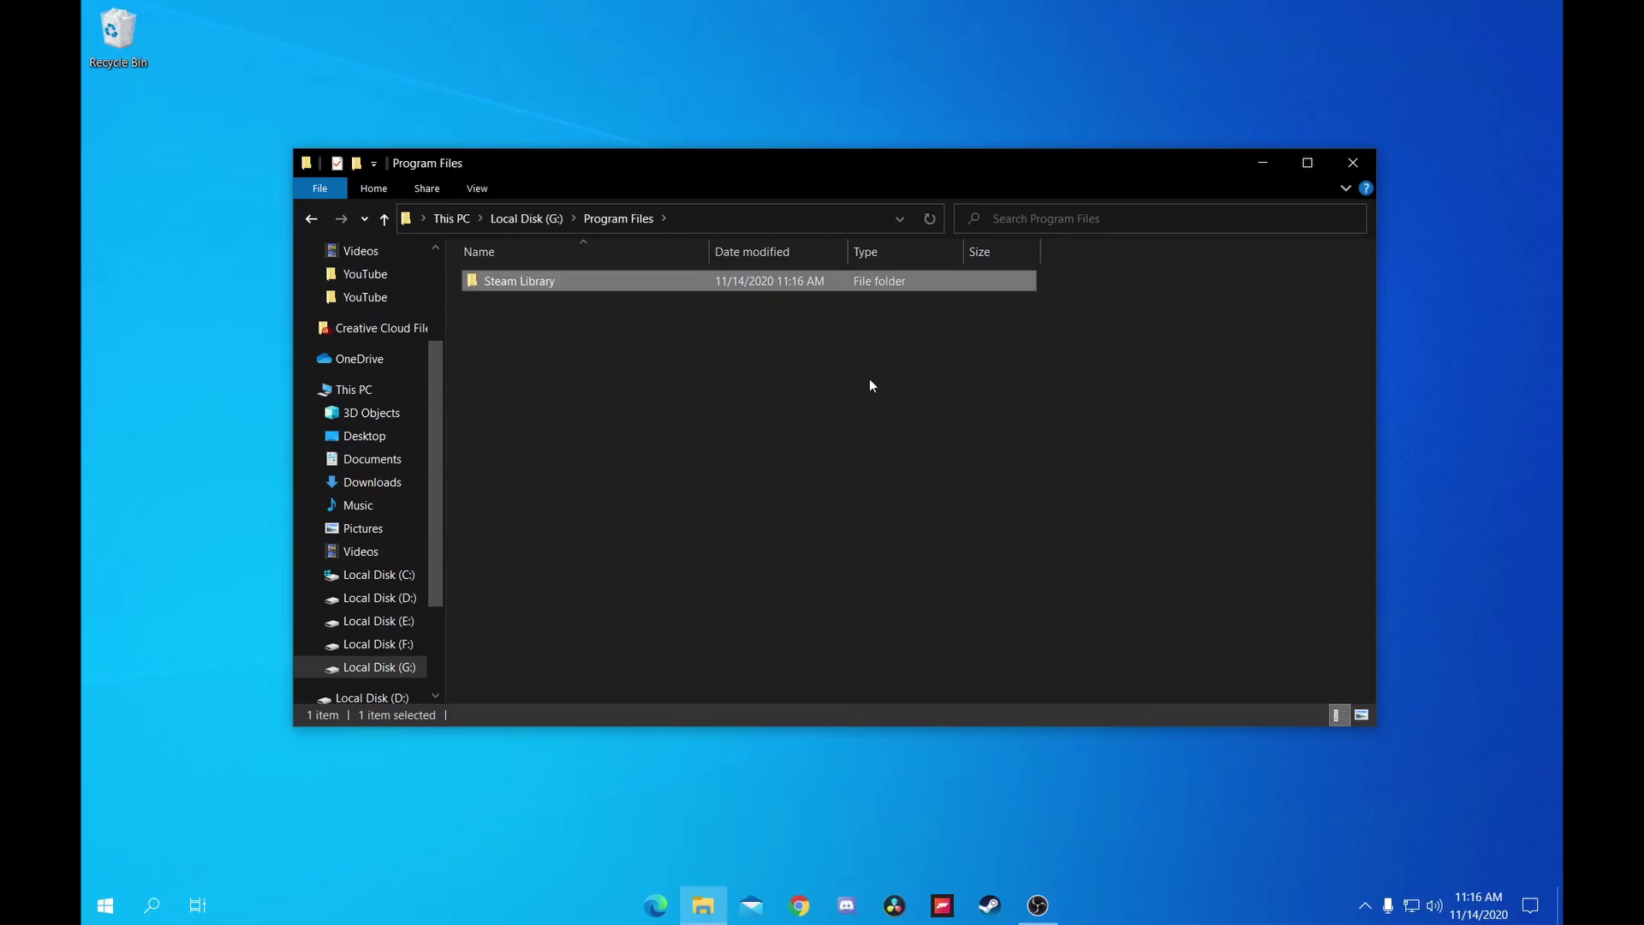
left_click_drag(851, 437, 599, 377)
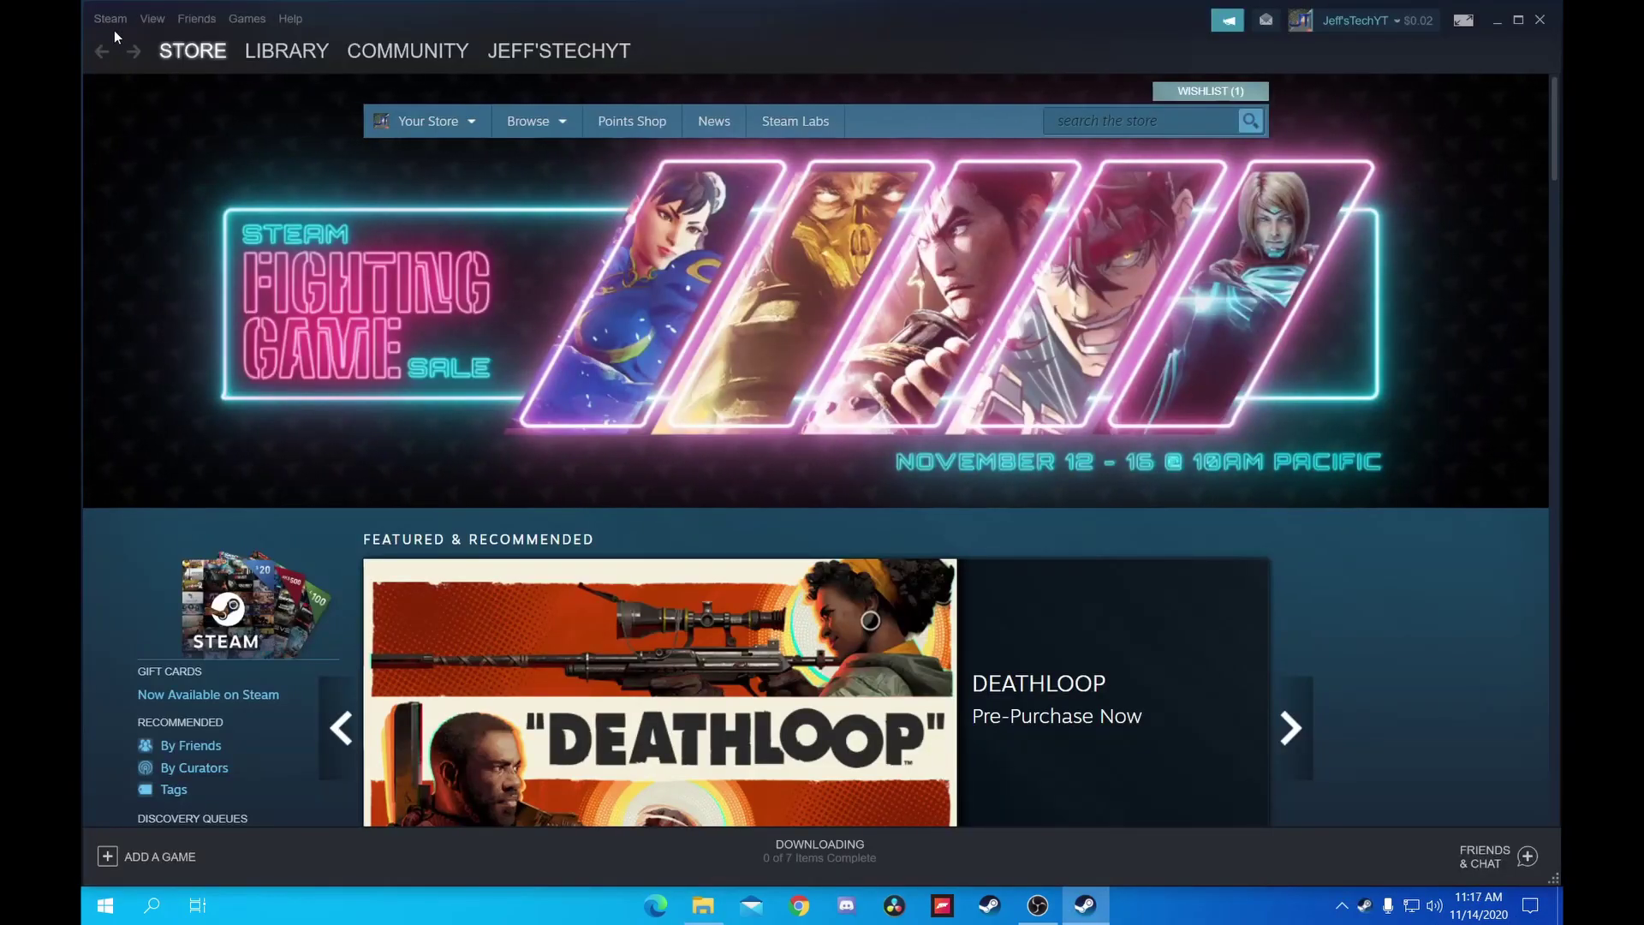
Step: Bring up the Steam Library Folders list from Steam's Downloads settings
left_click(121, 21)
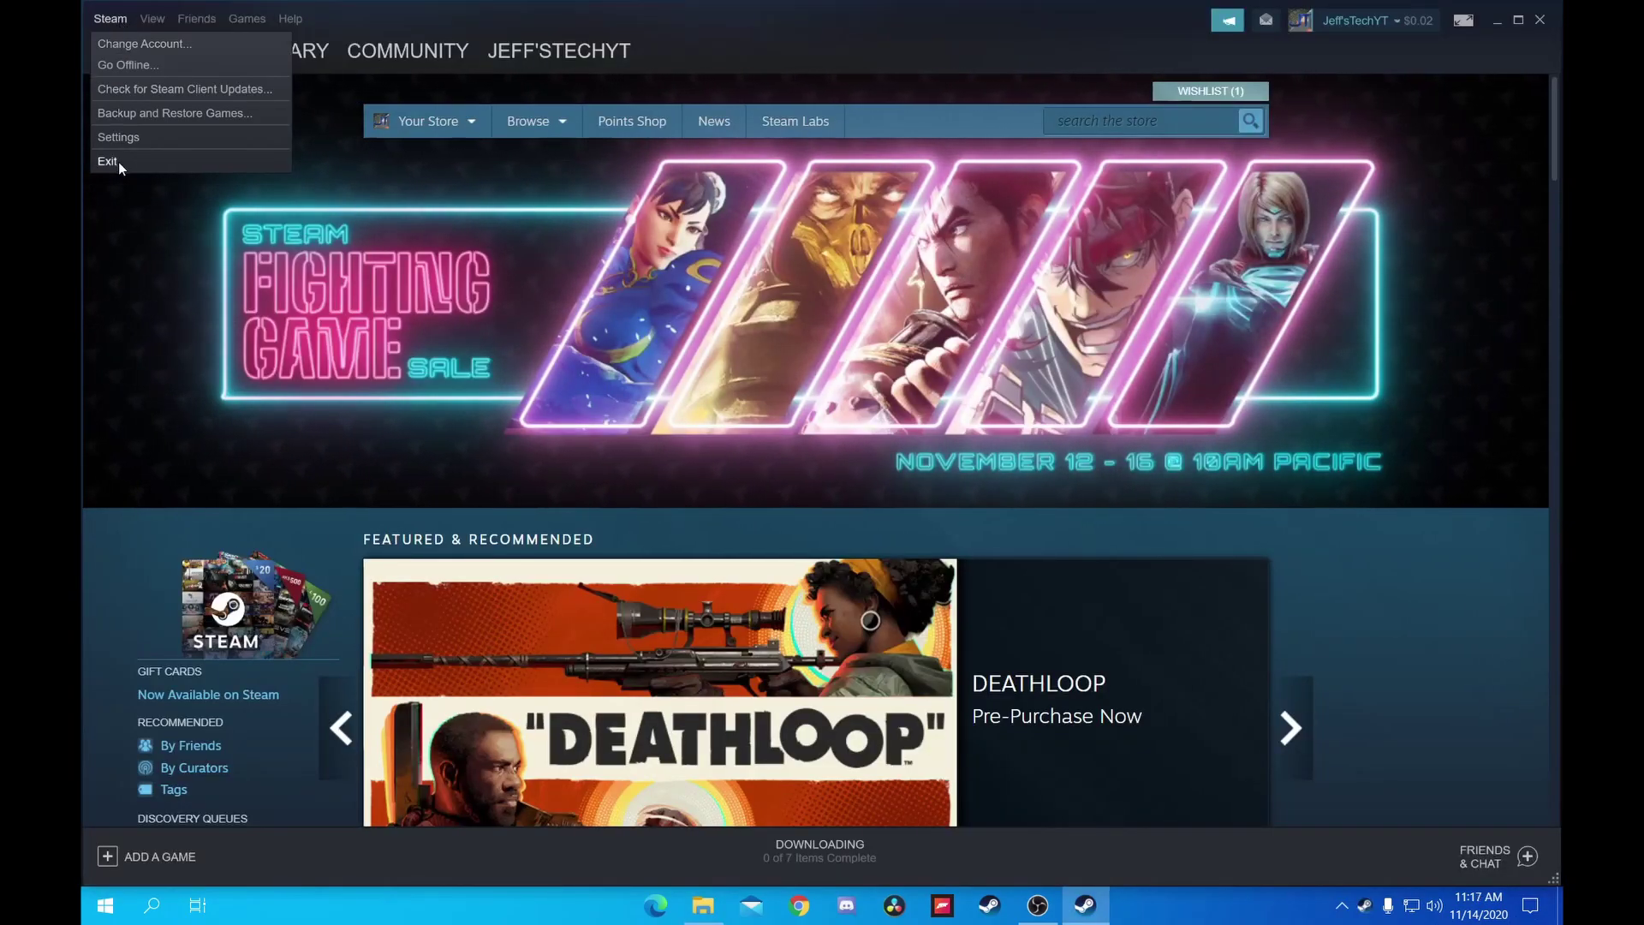
left_click(121, 139)
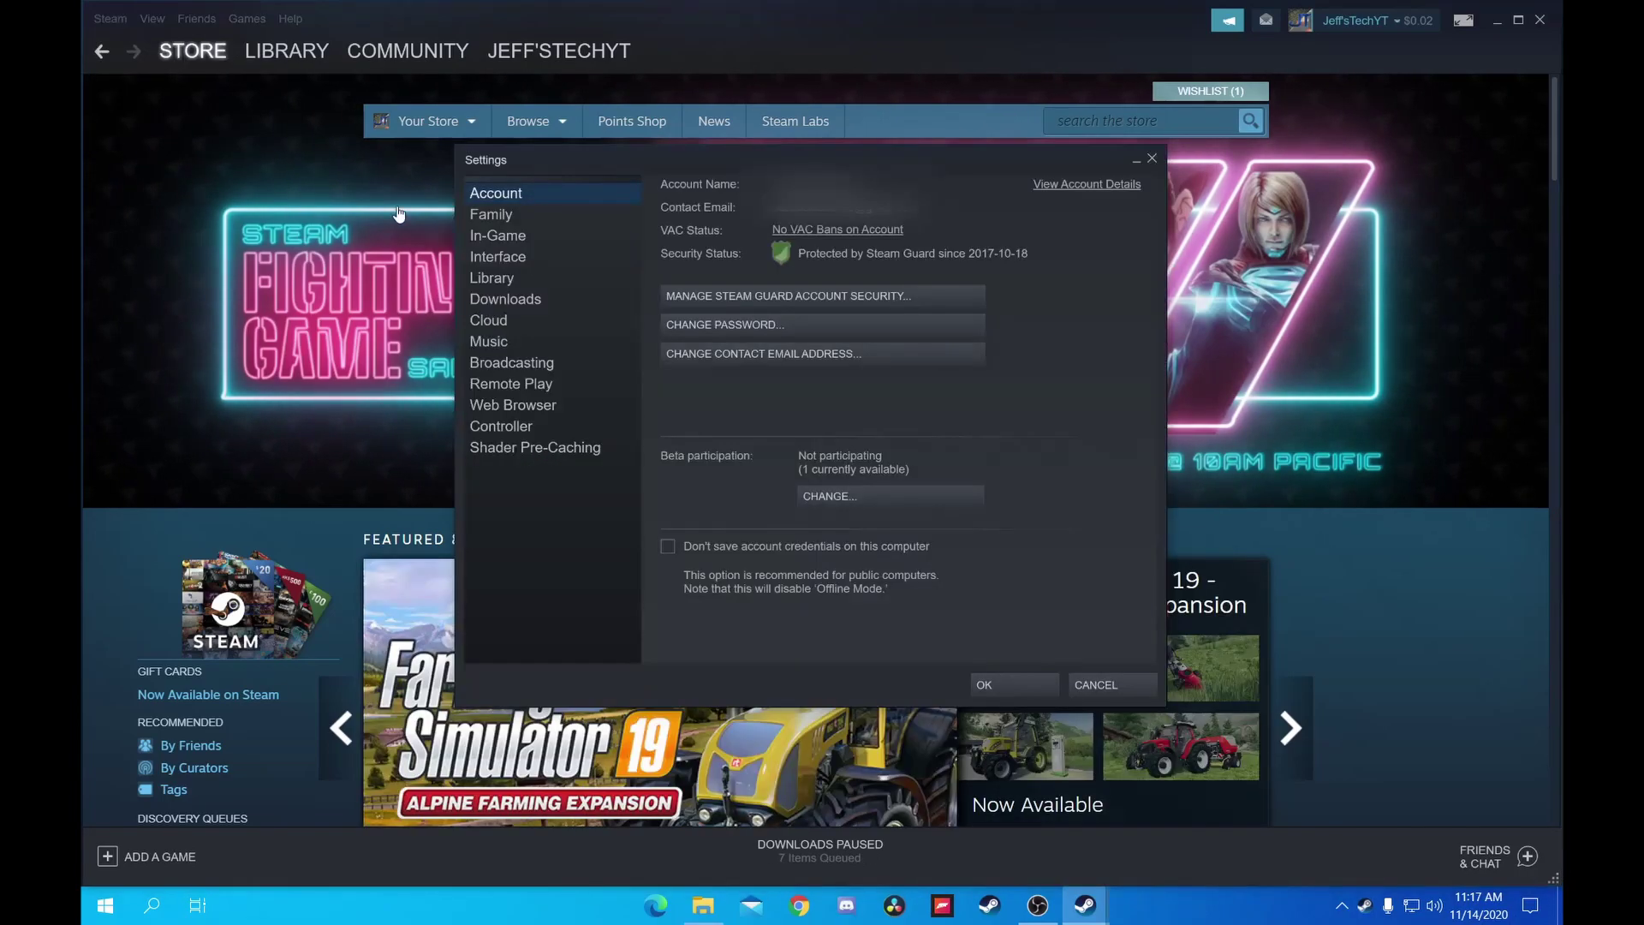
left_click(506, 299)
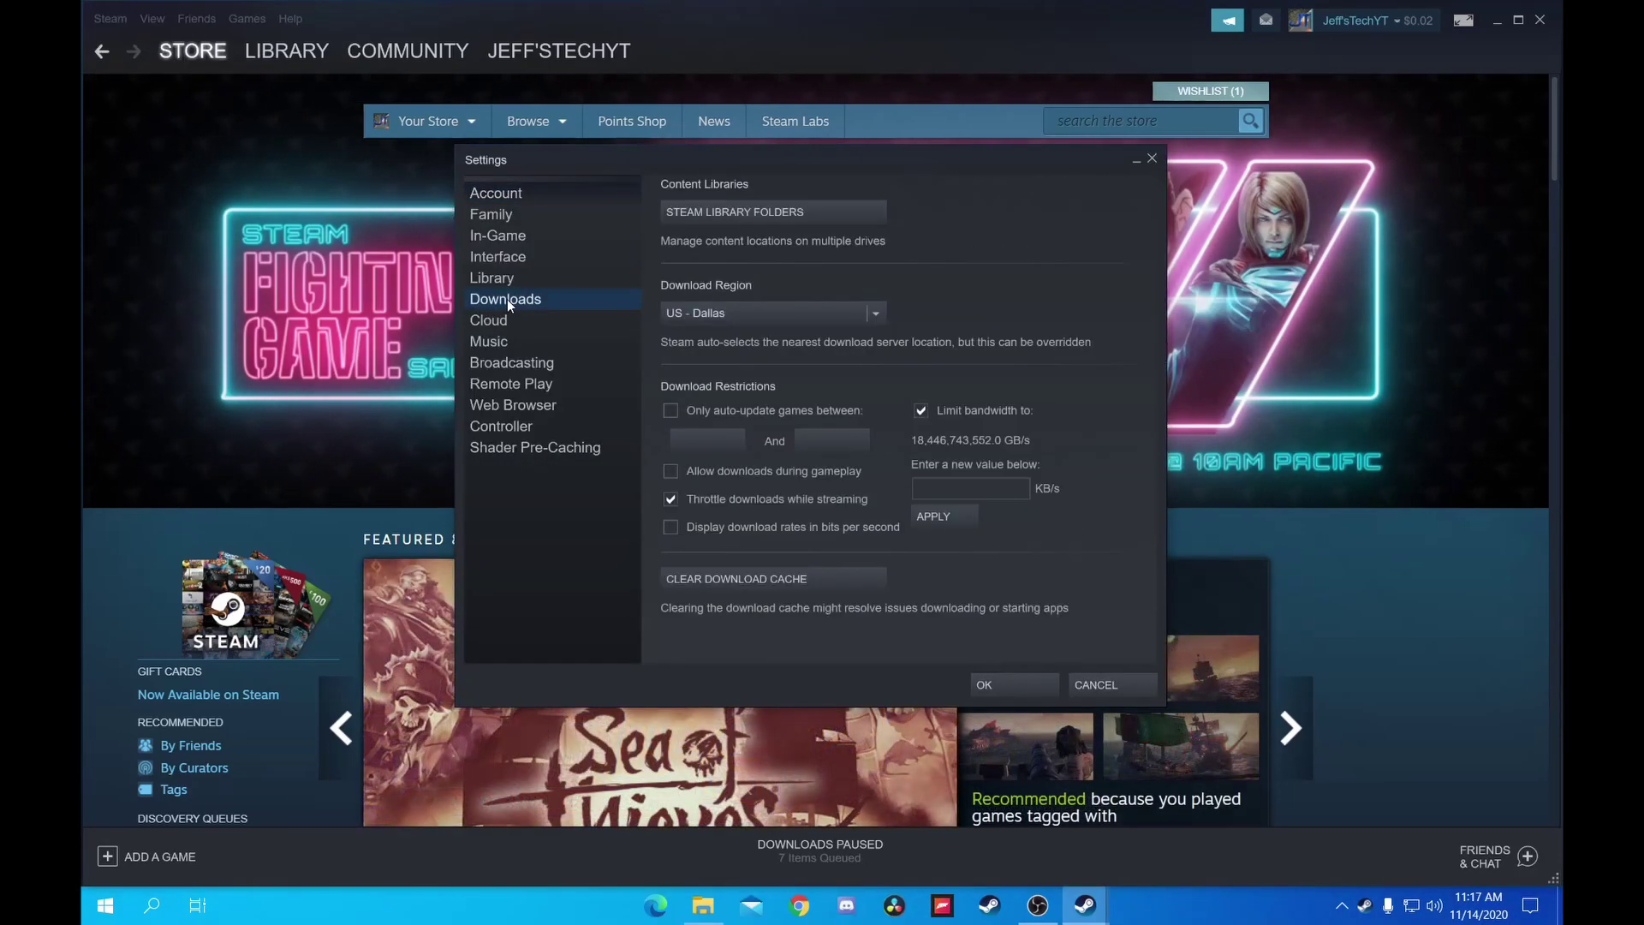
left_click(734, 213)
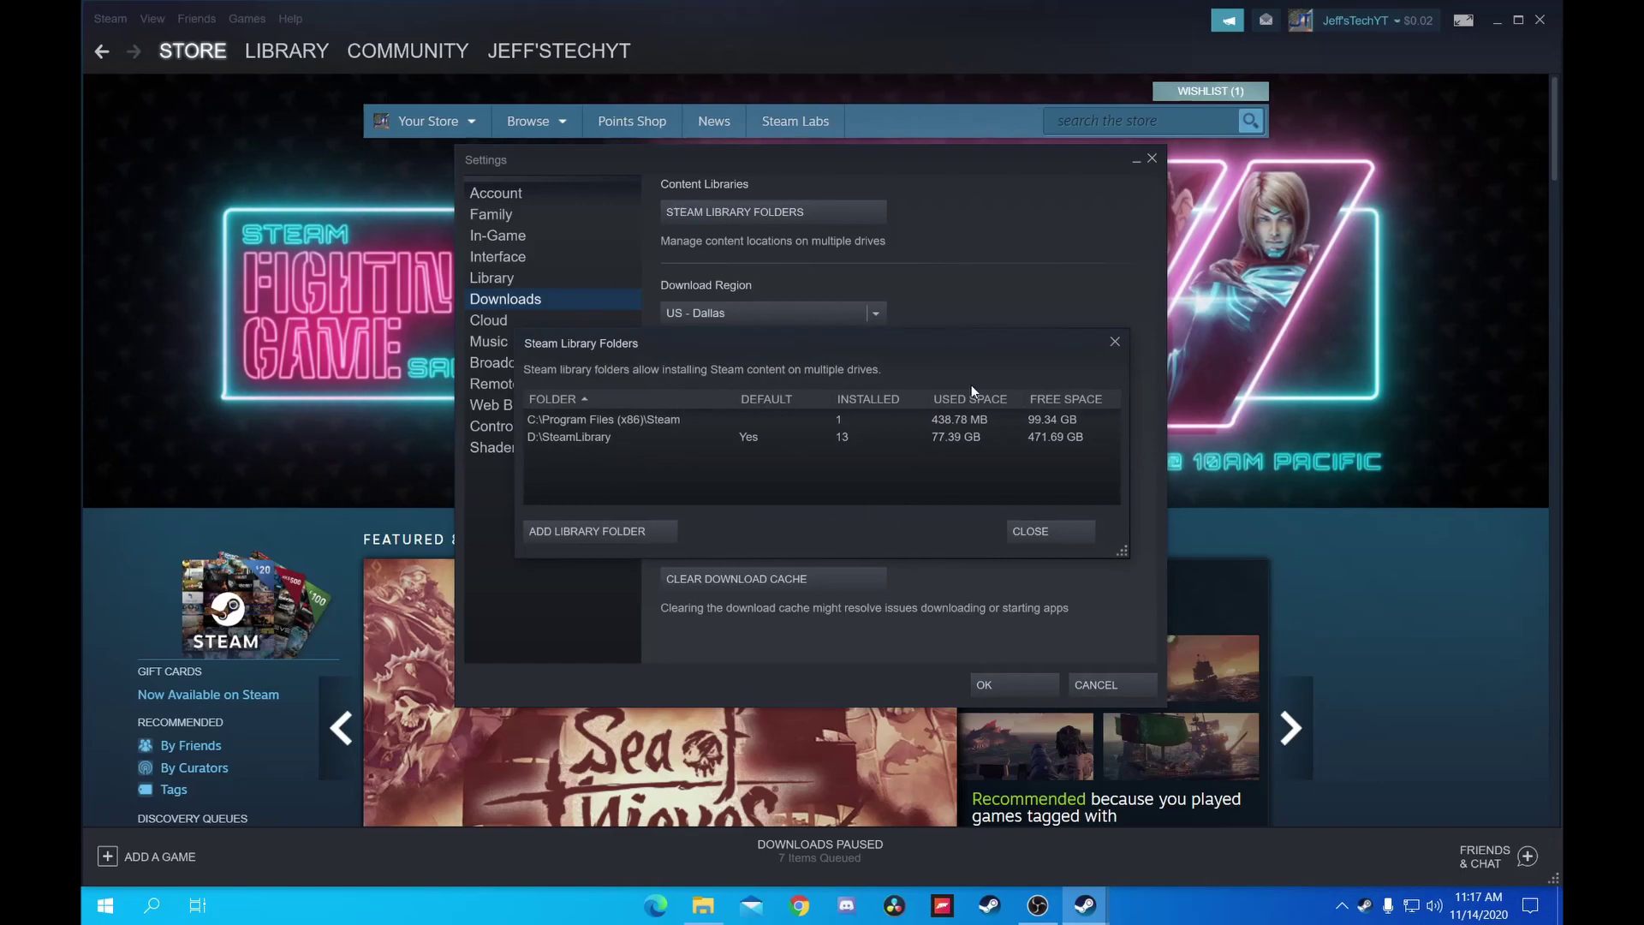
Step: Add G:\Program Files\Steam Library as a new Steam library folder
left_click(799, 419)
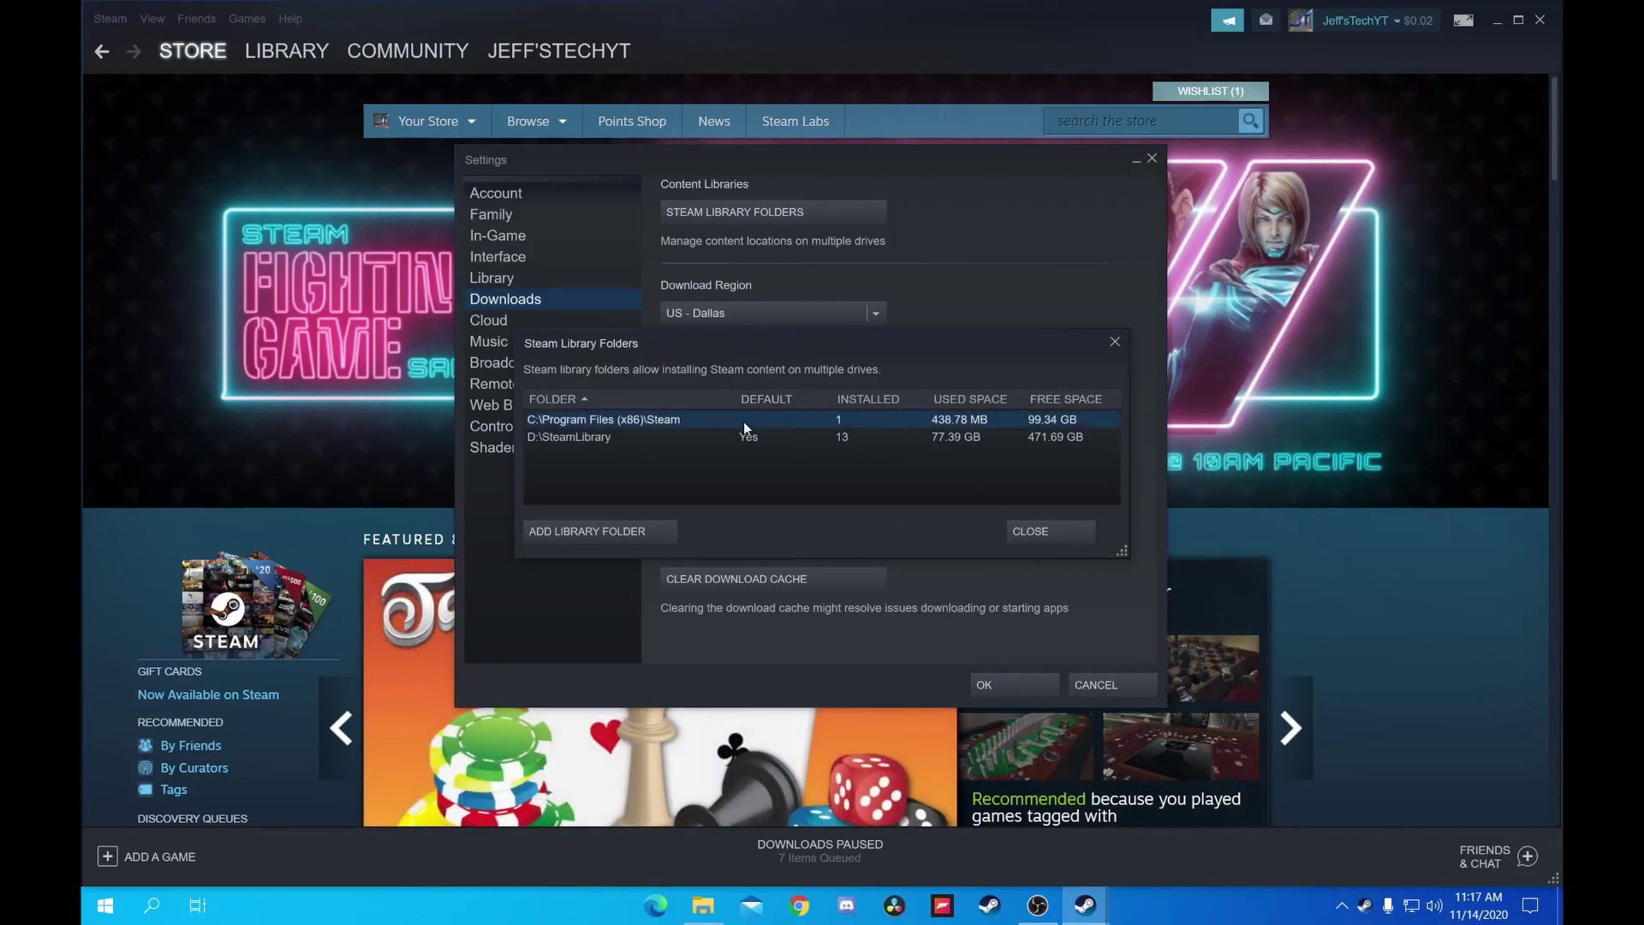
left_click(619, 532)
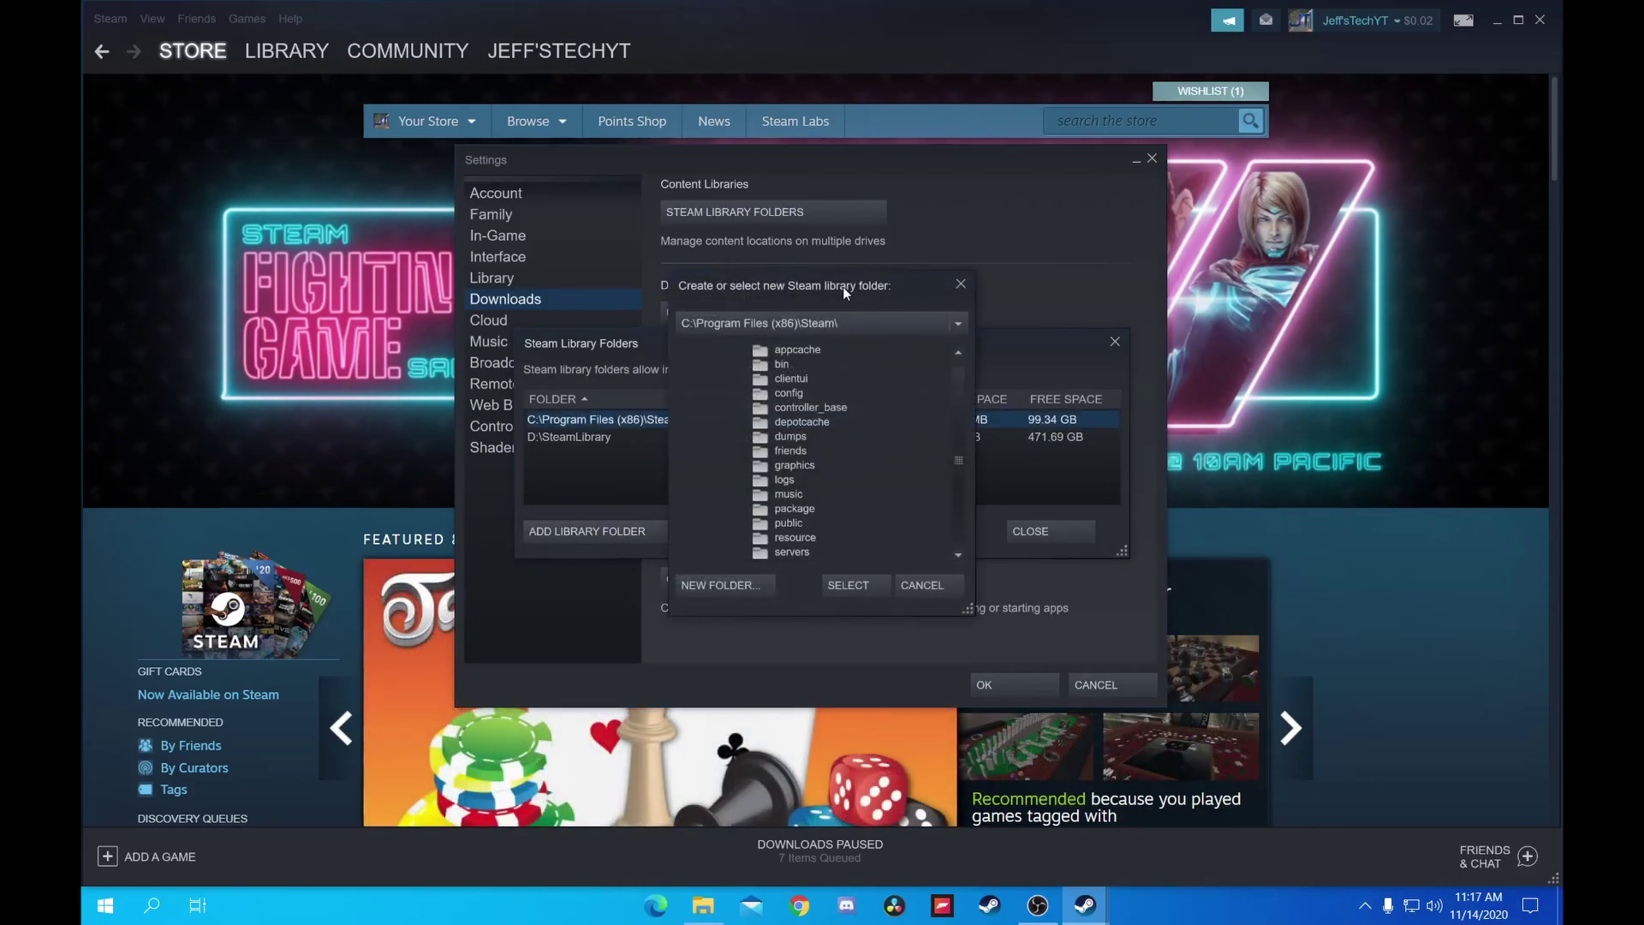
left_click(850, 329)
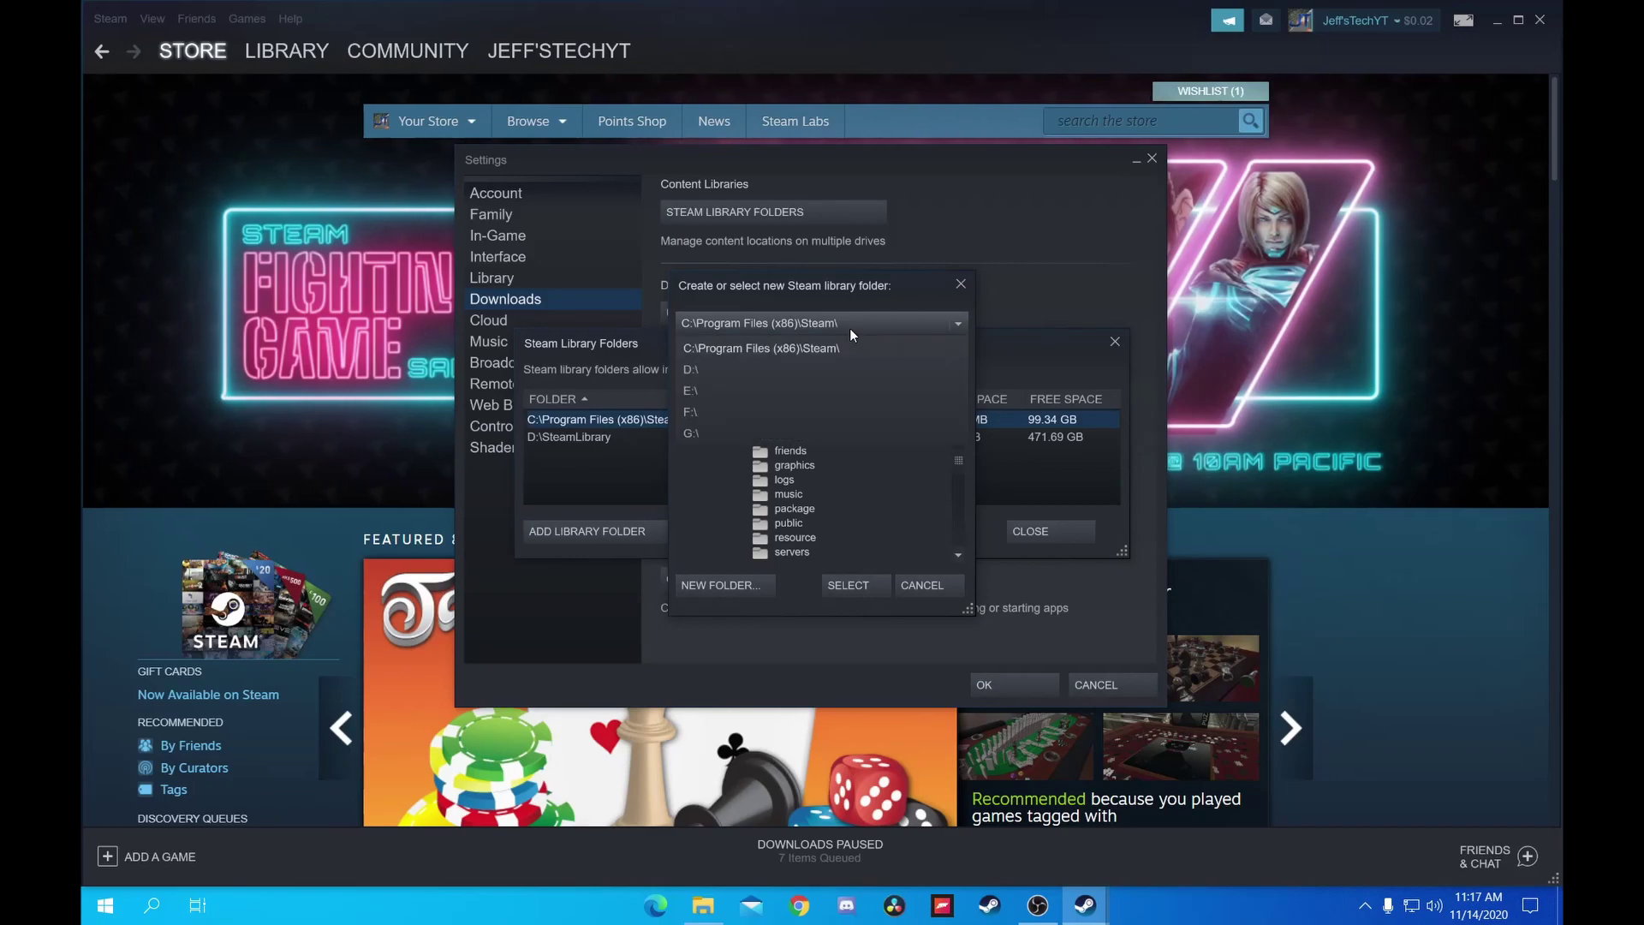
left_click(707, 433)
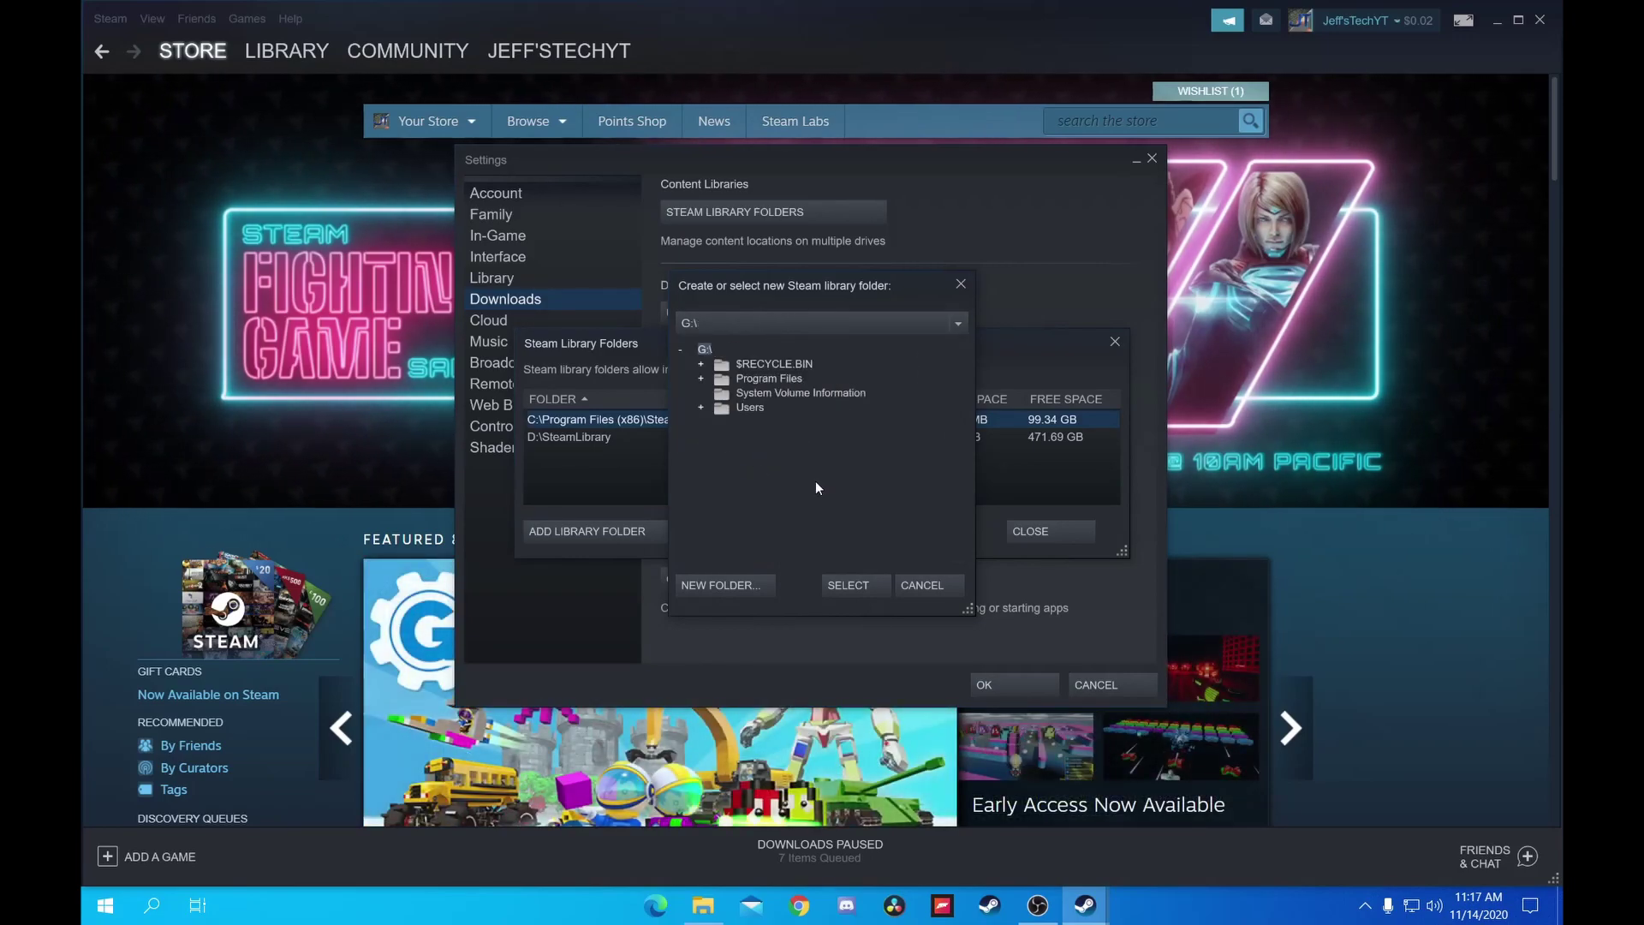
left_click(769, 379)
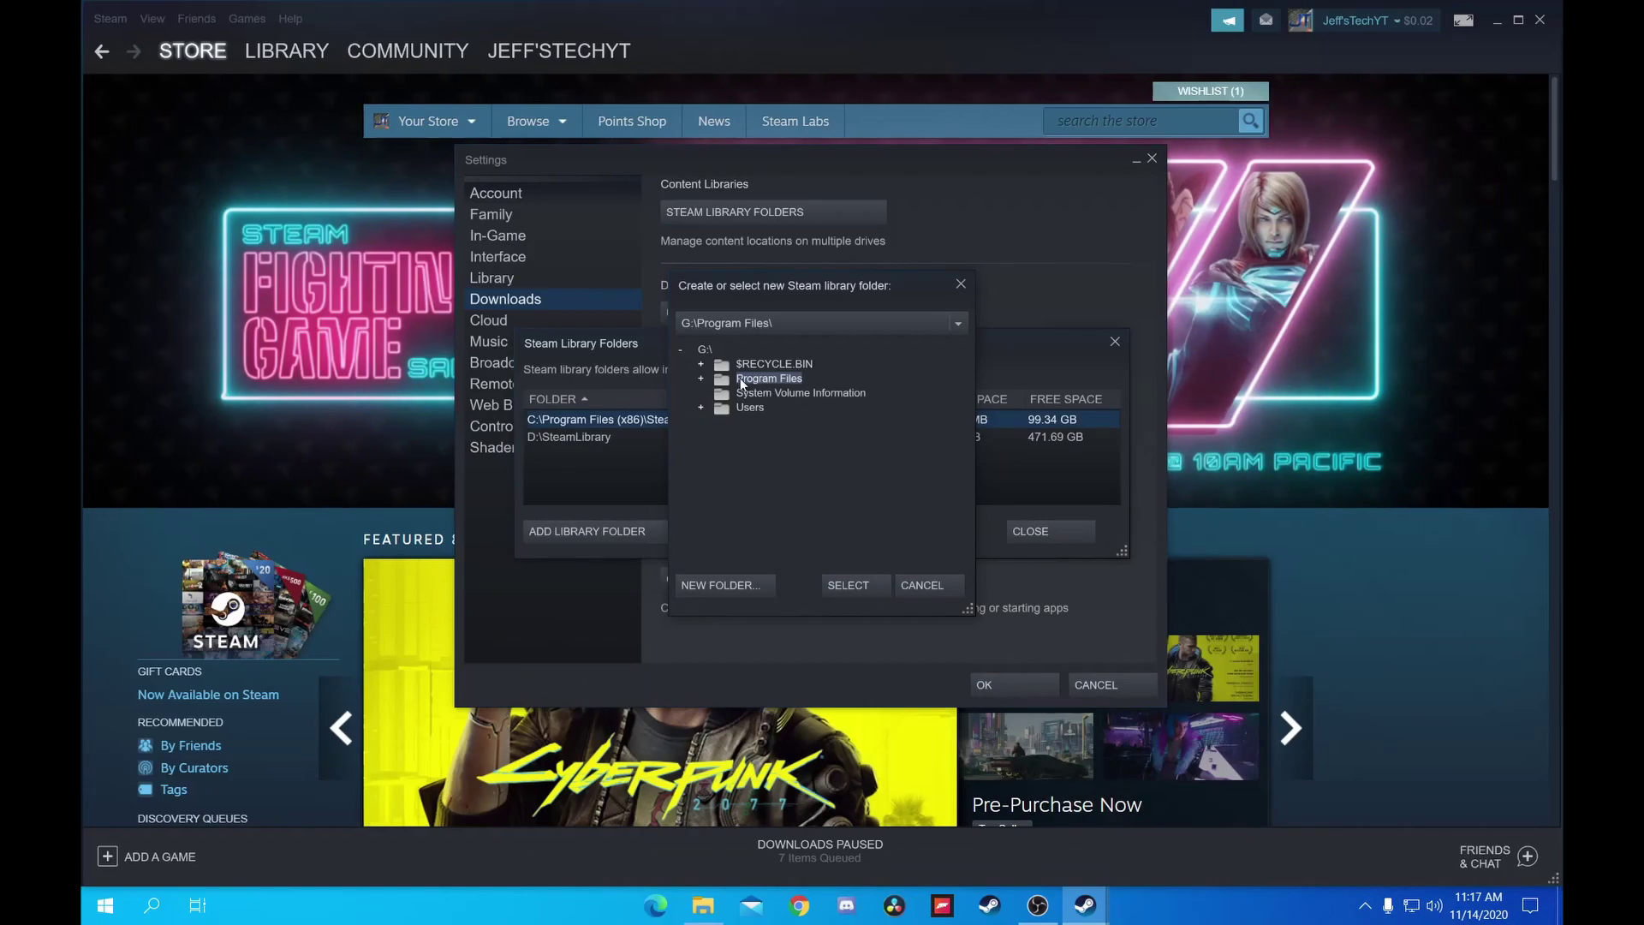
left_click(700, 379)
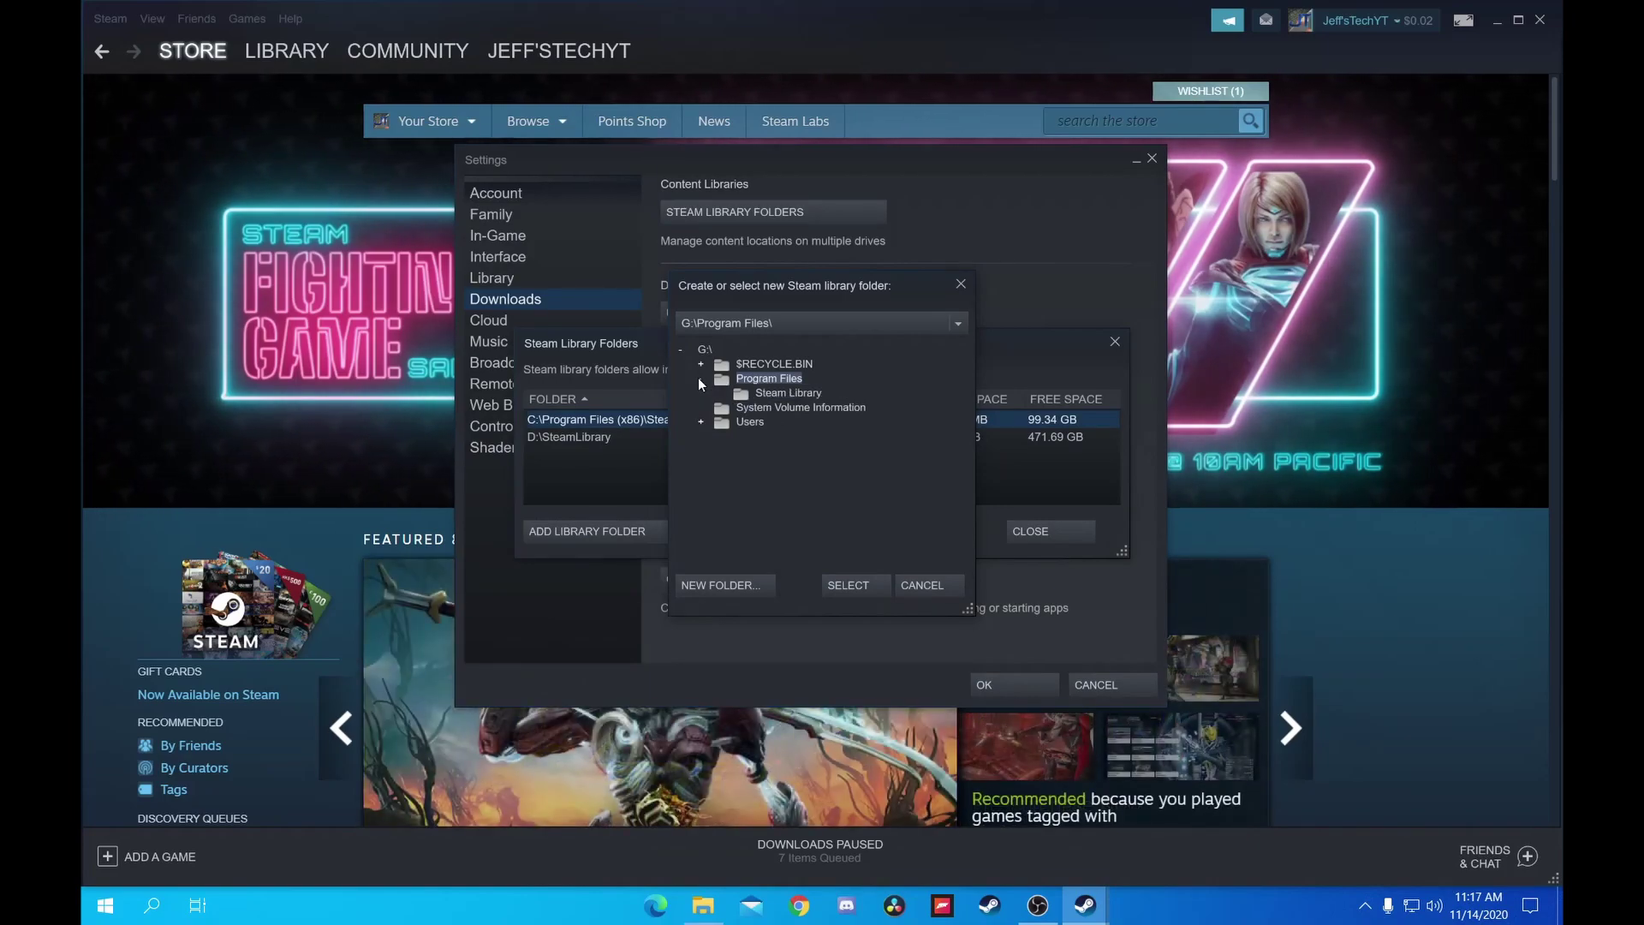
left_click(788, 394)
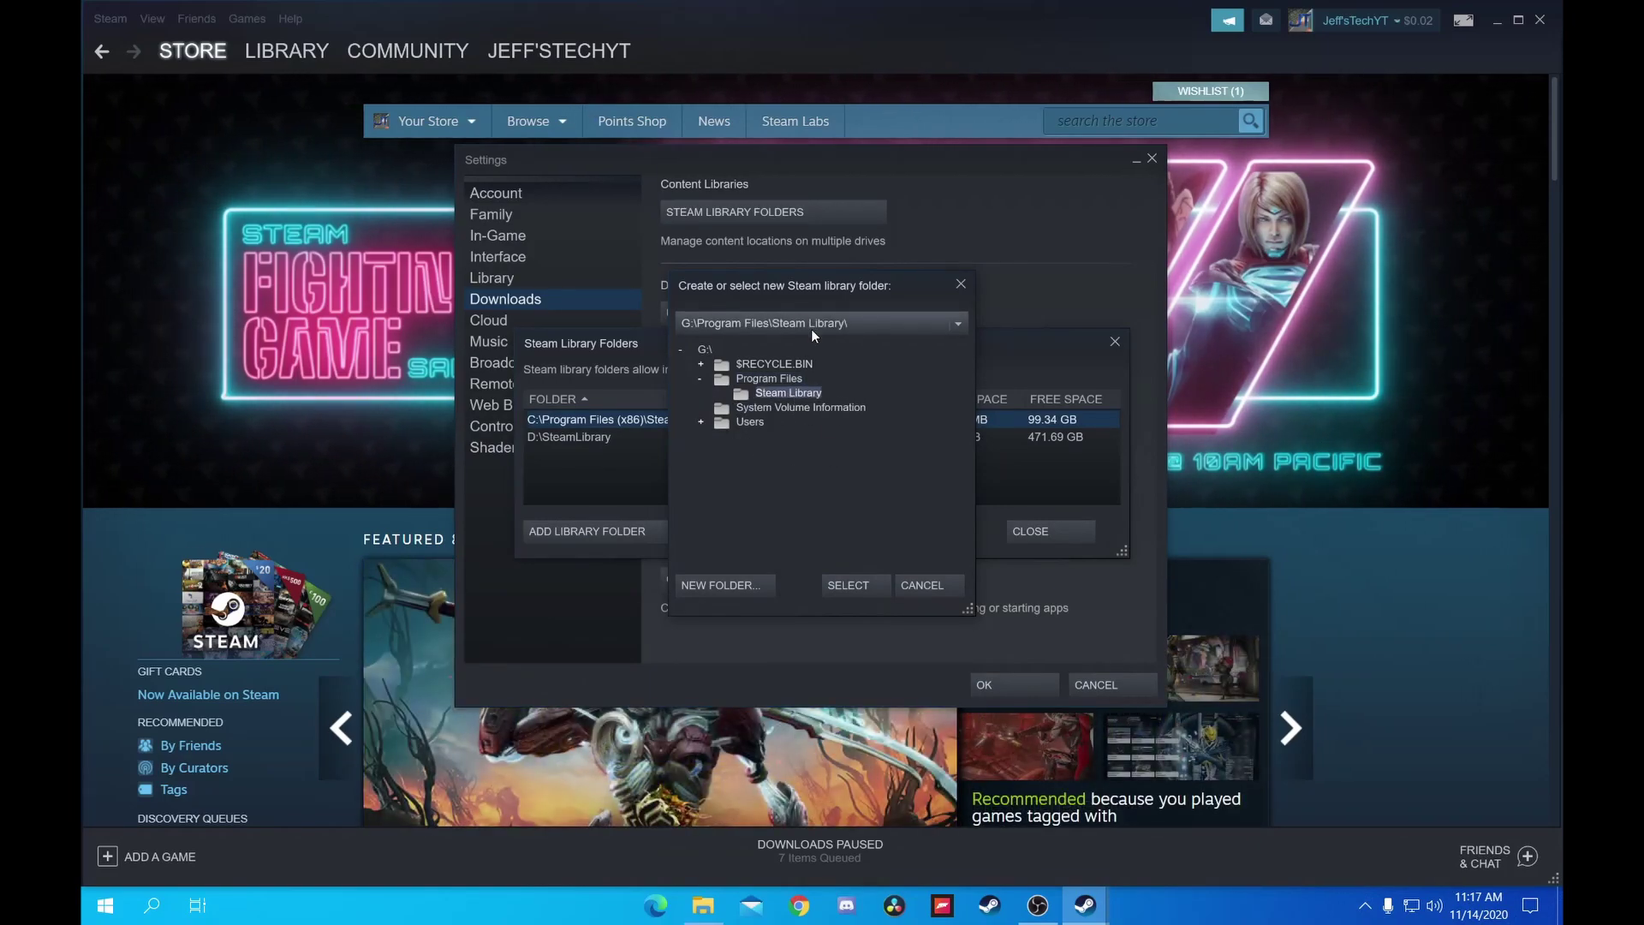
left_click(877, 582)
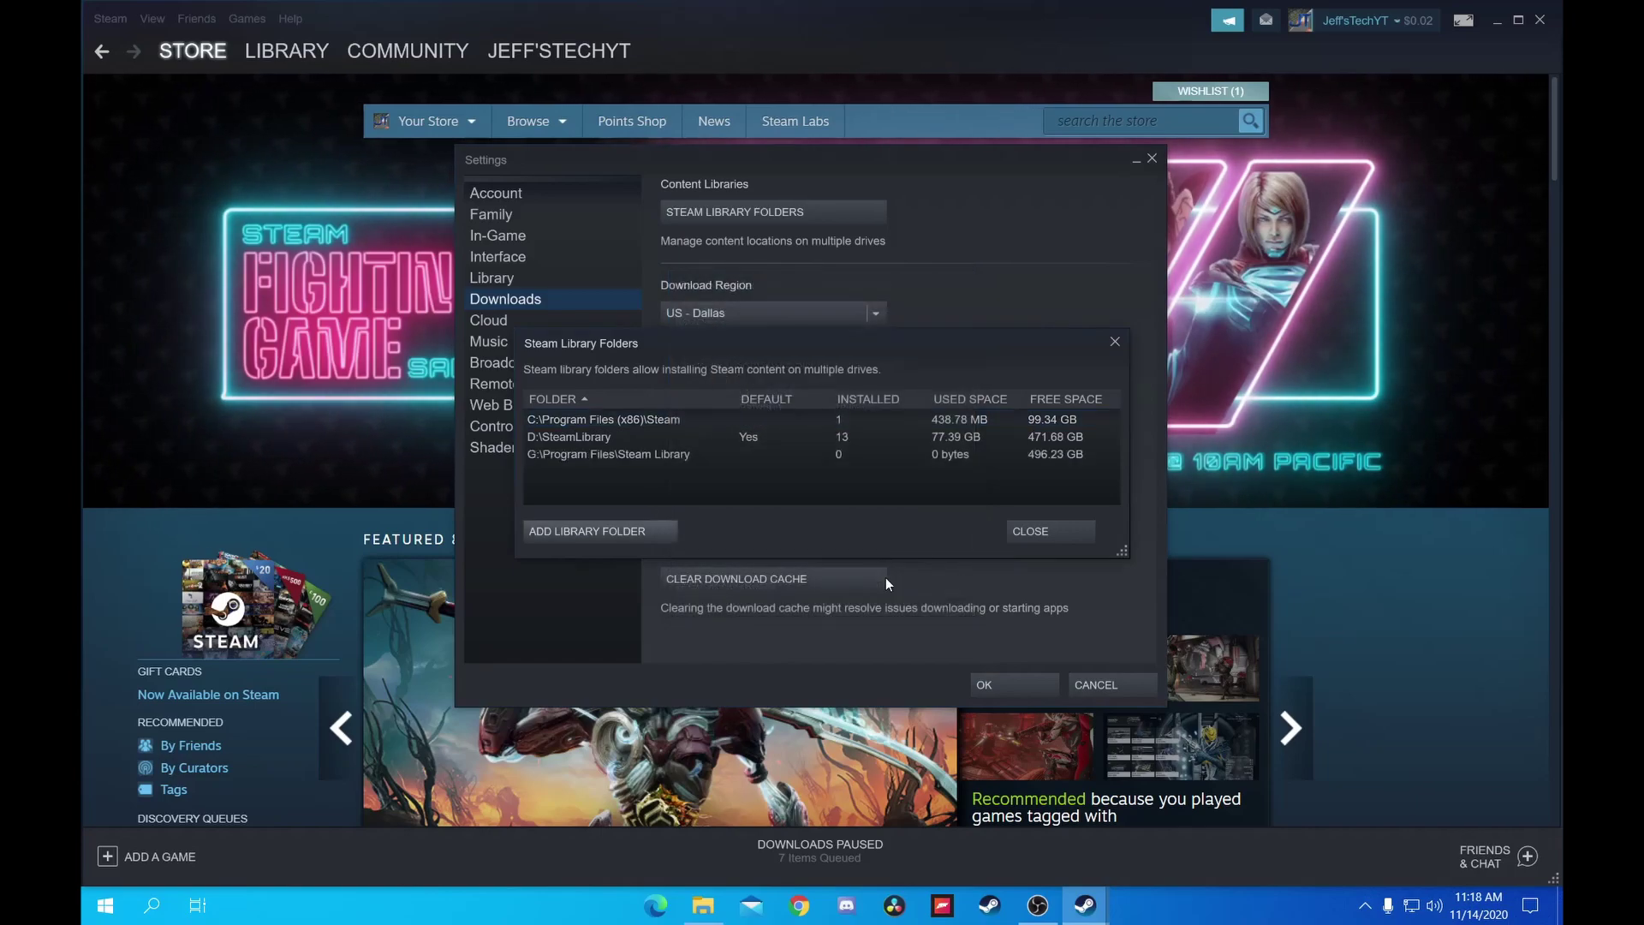
Step: Make the G:\Program Files\Steam Library folder Steam's default library
left_click(829, 455)
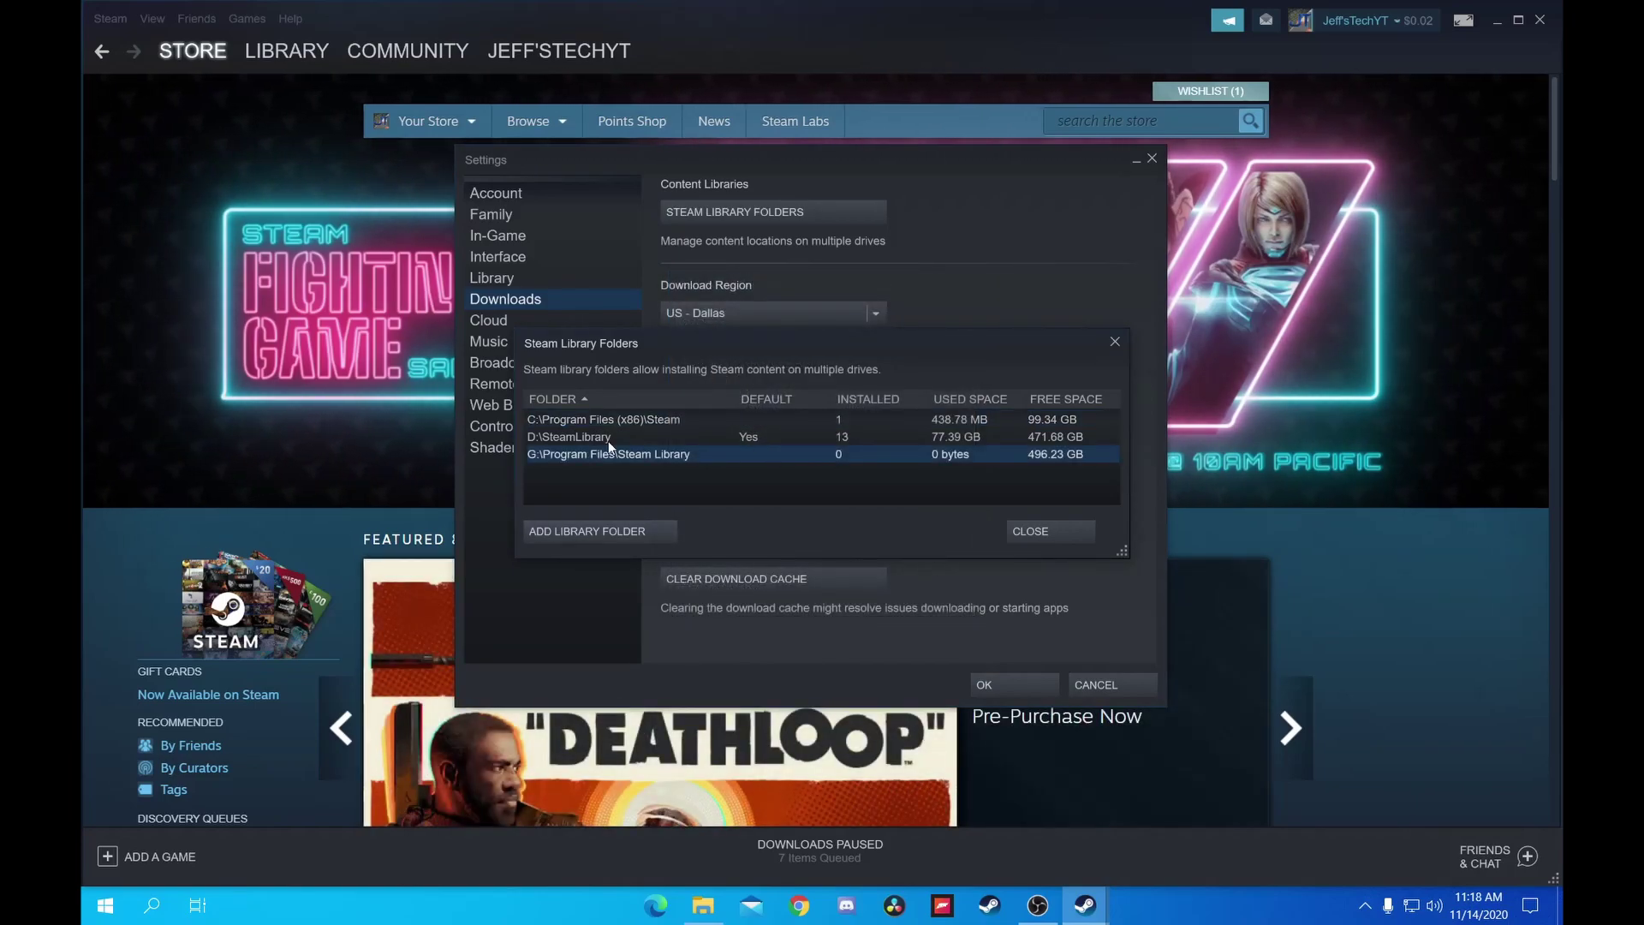
right_click(804, 455)
right_click(754, 455)
left_click(809, 468)
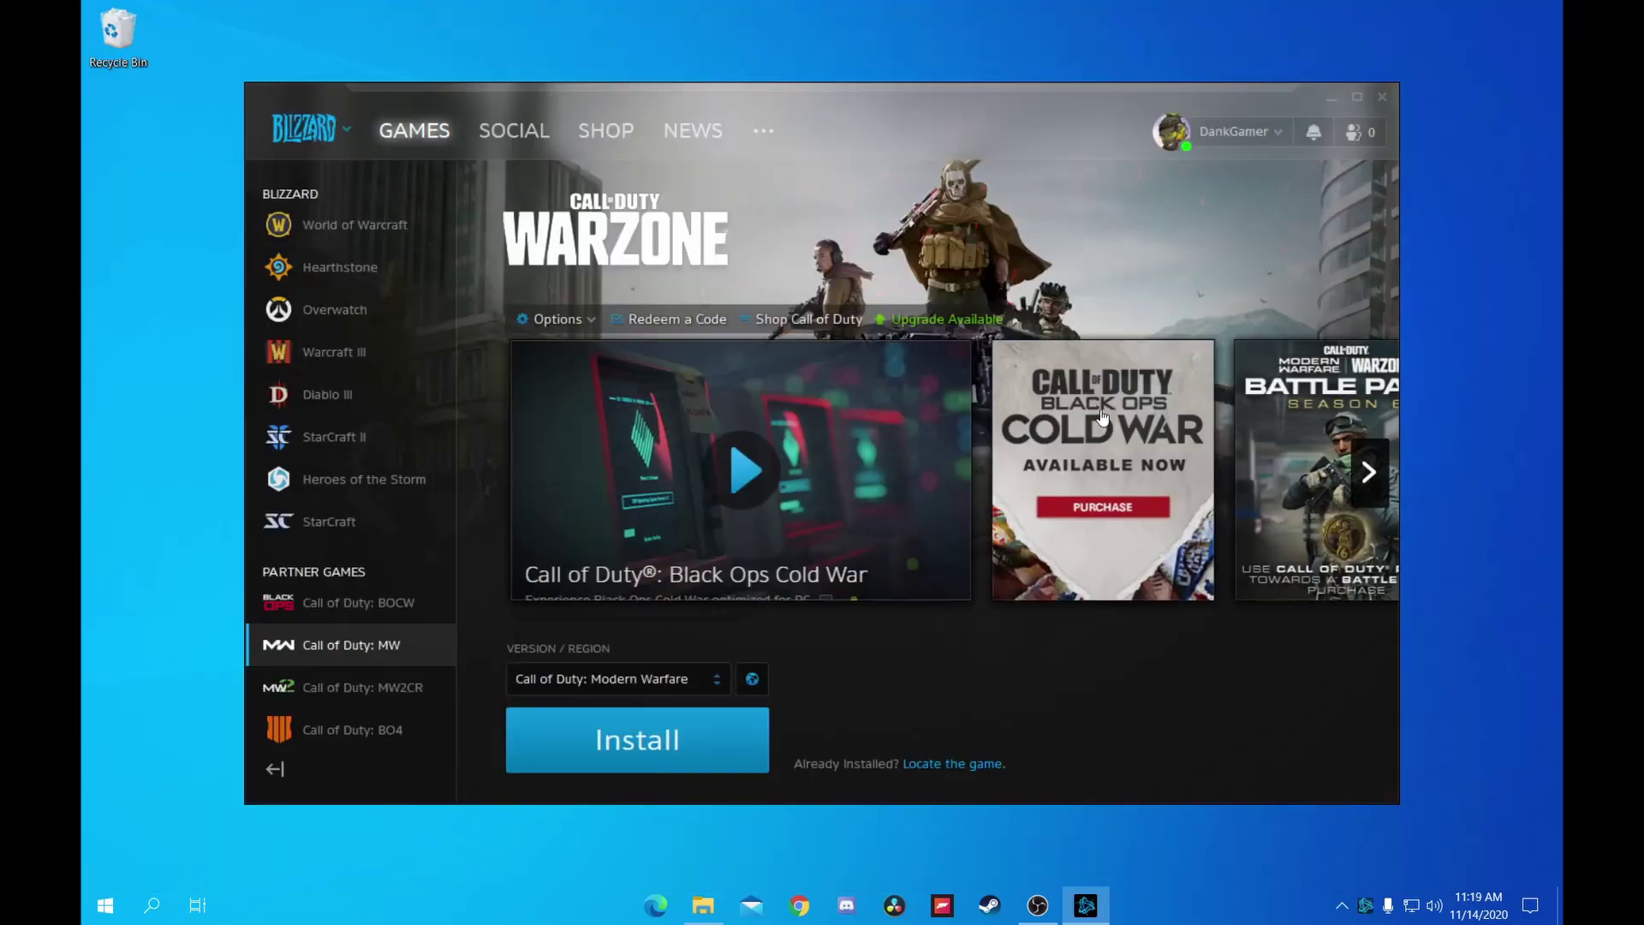
Step: Begin installing Call of Duty: Modern Warfare with G:\Program Files as the install folder
left_click(669, 752)
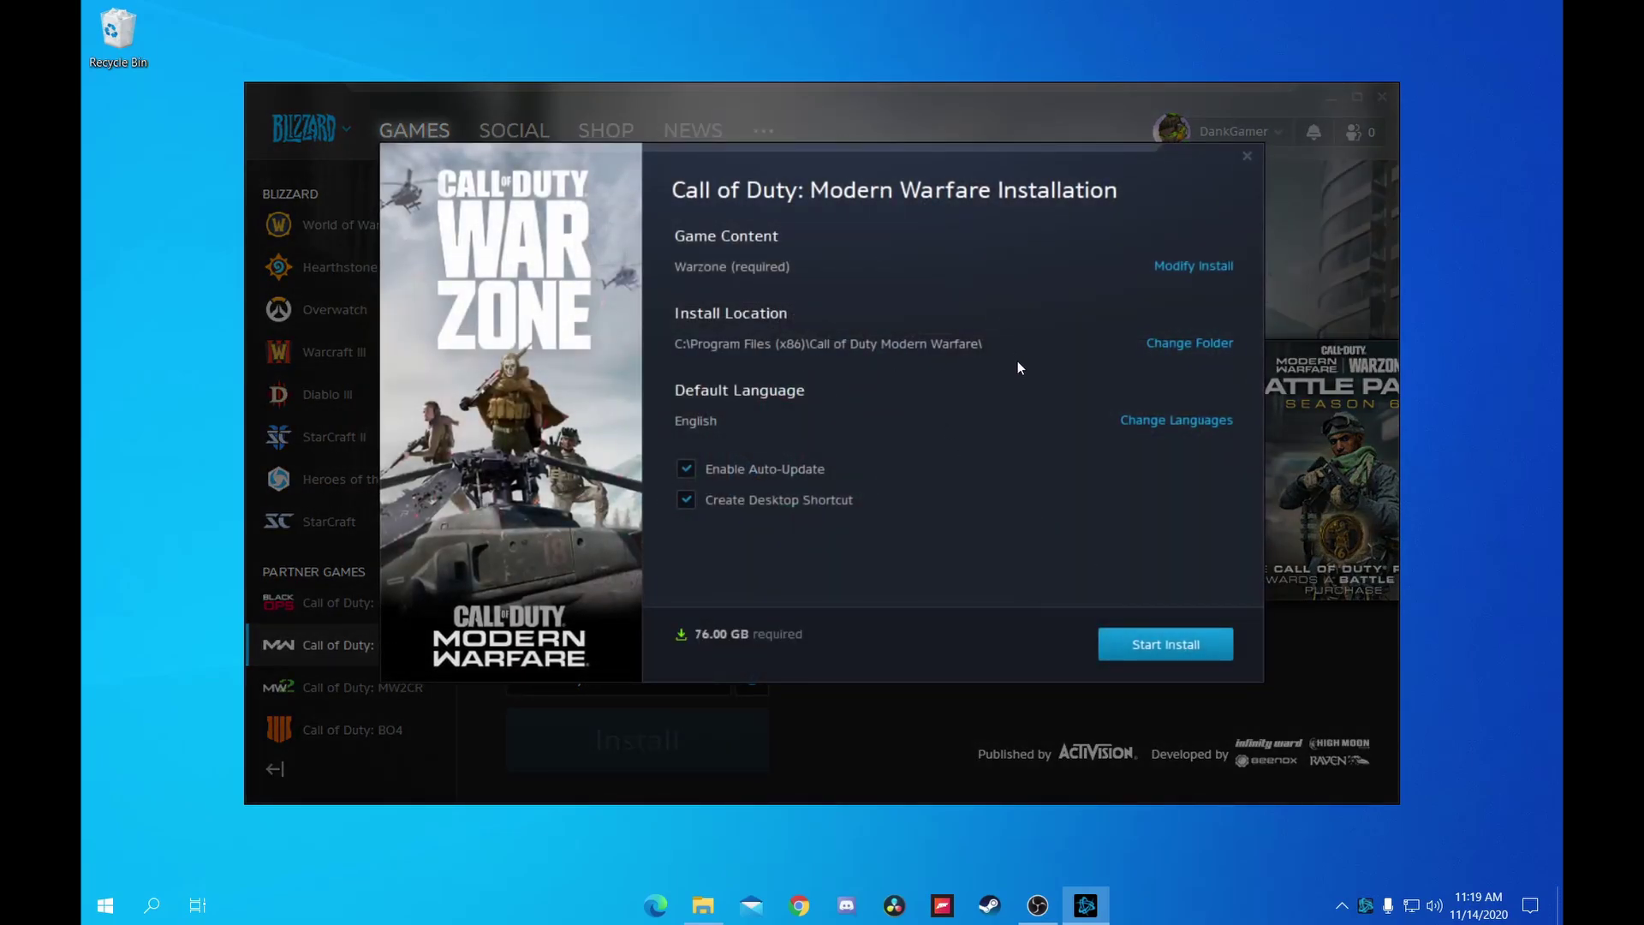
left_click(1196, 344)
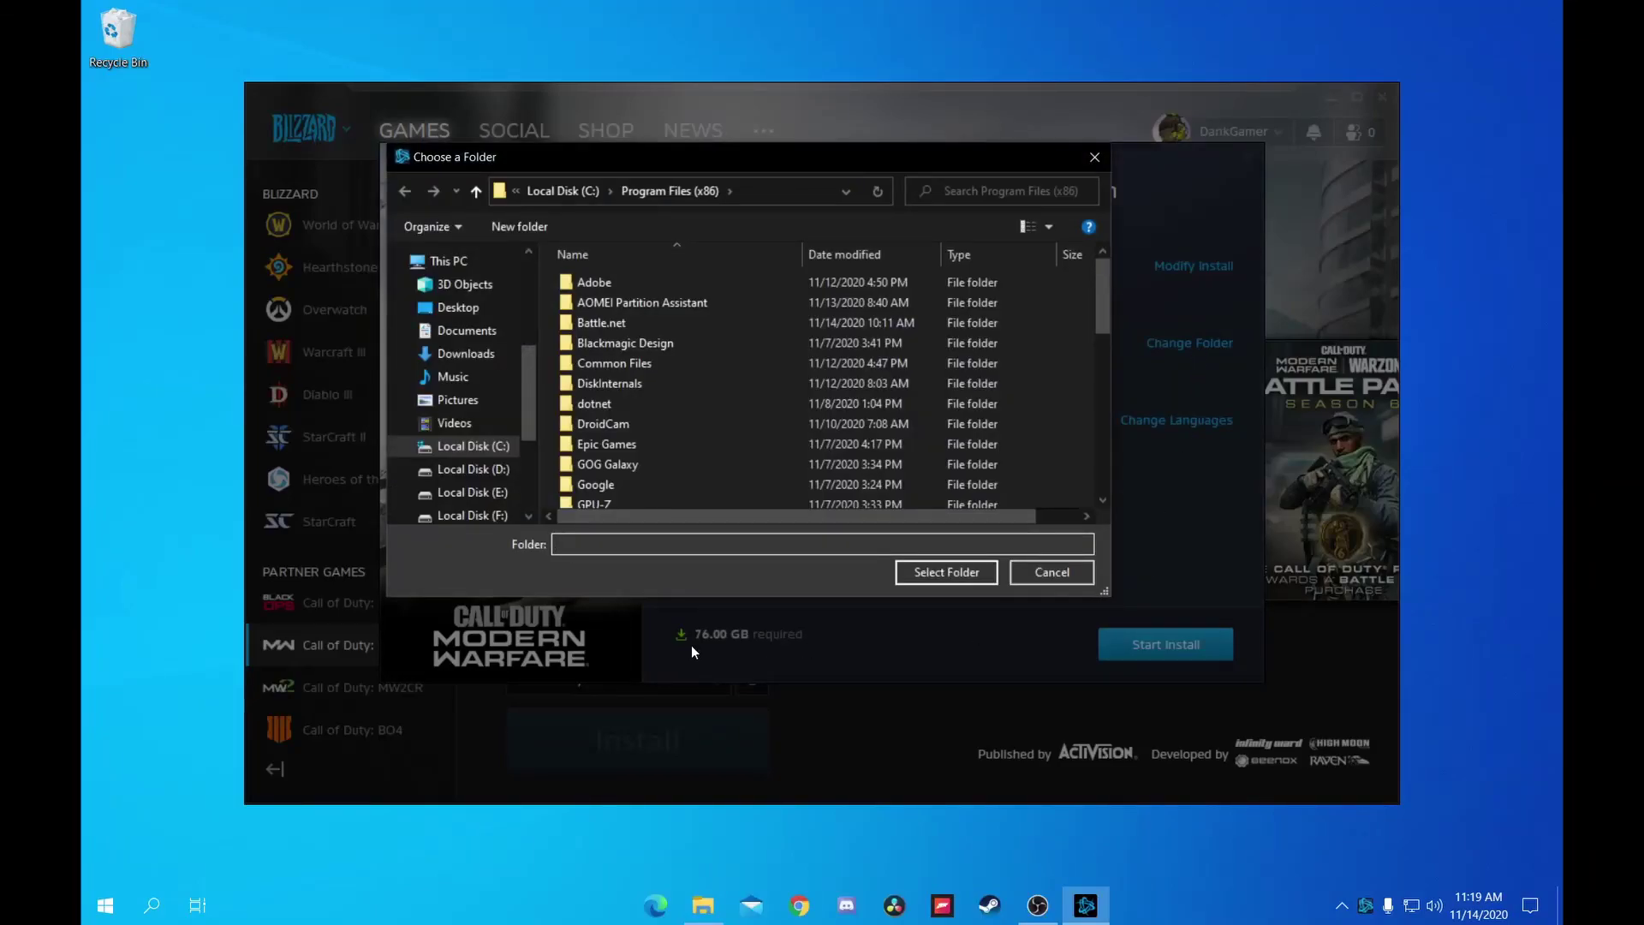
scroll(462, 480, "down", 1)
left_click(473, 507)
double_click(661, 290)
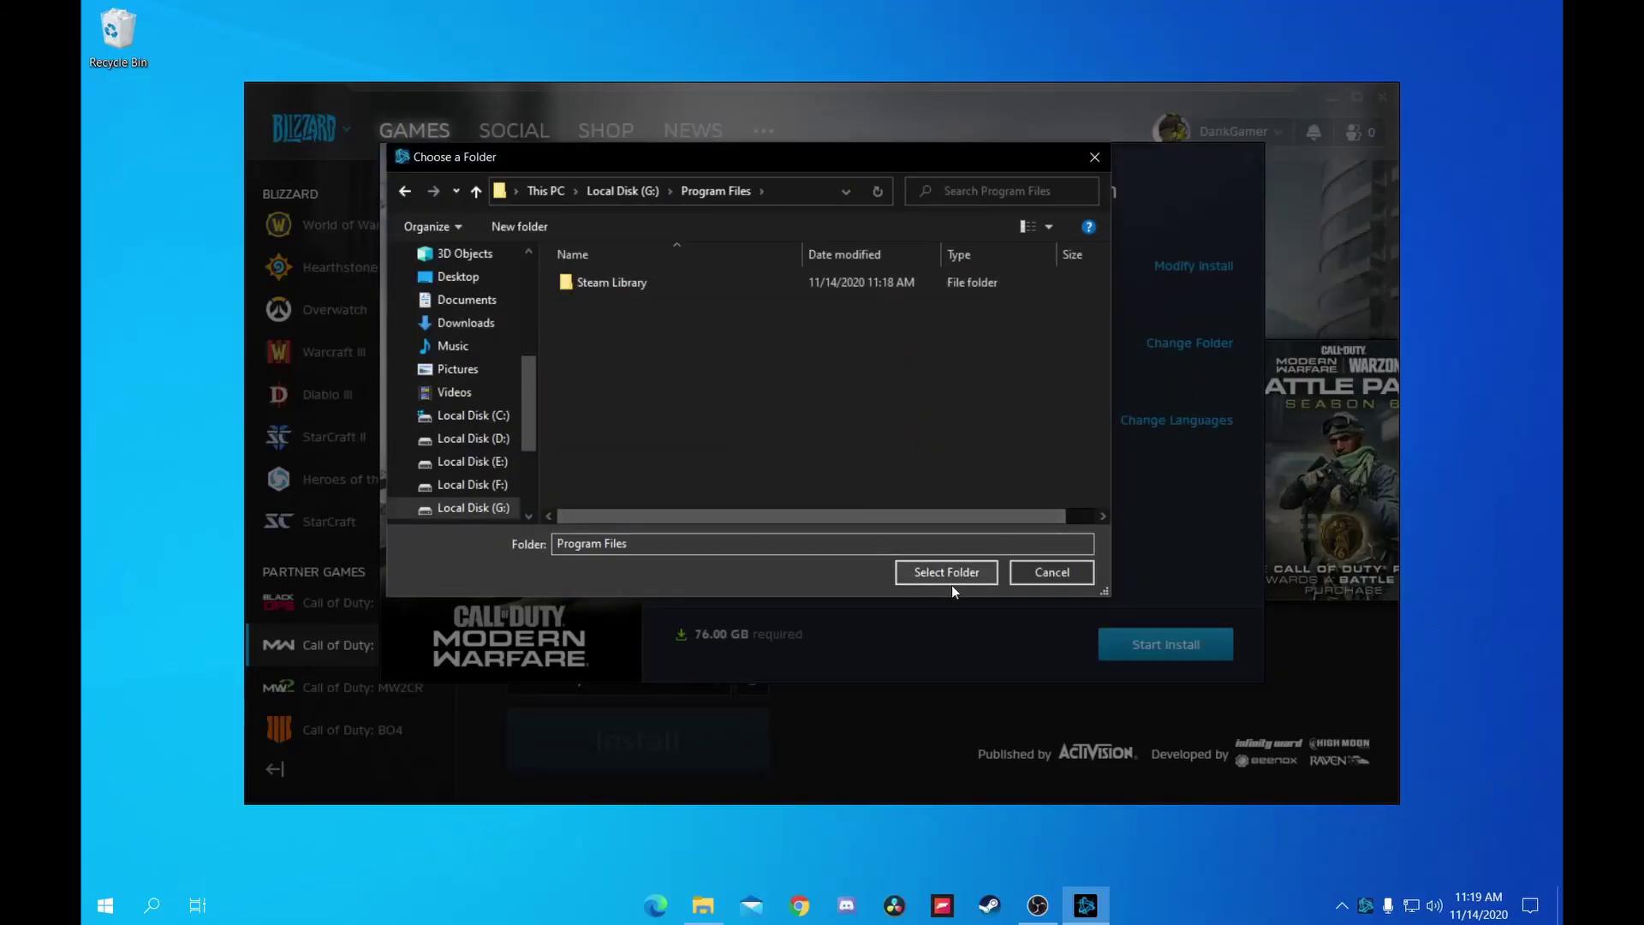
left_click(623, 191)
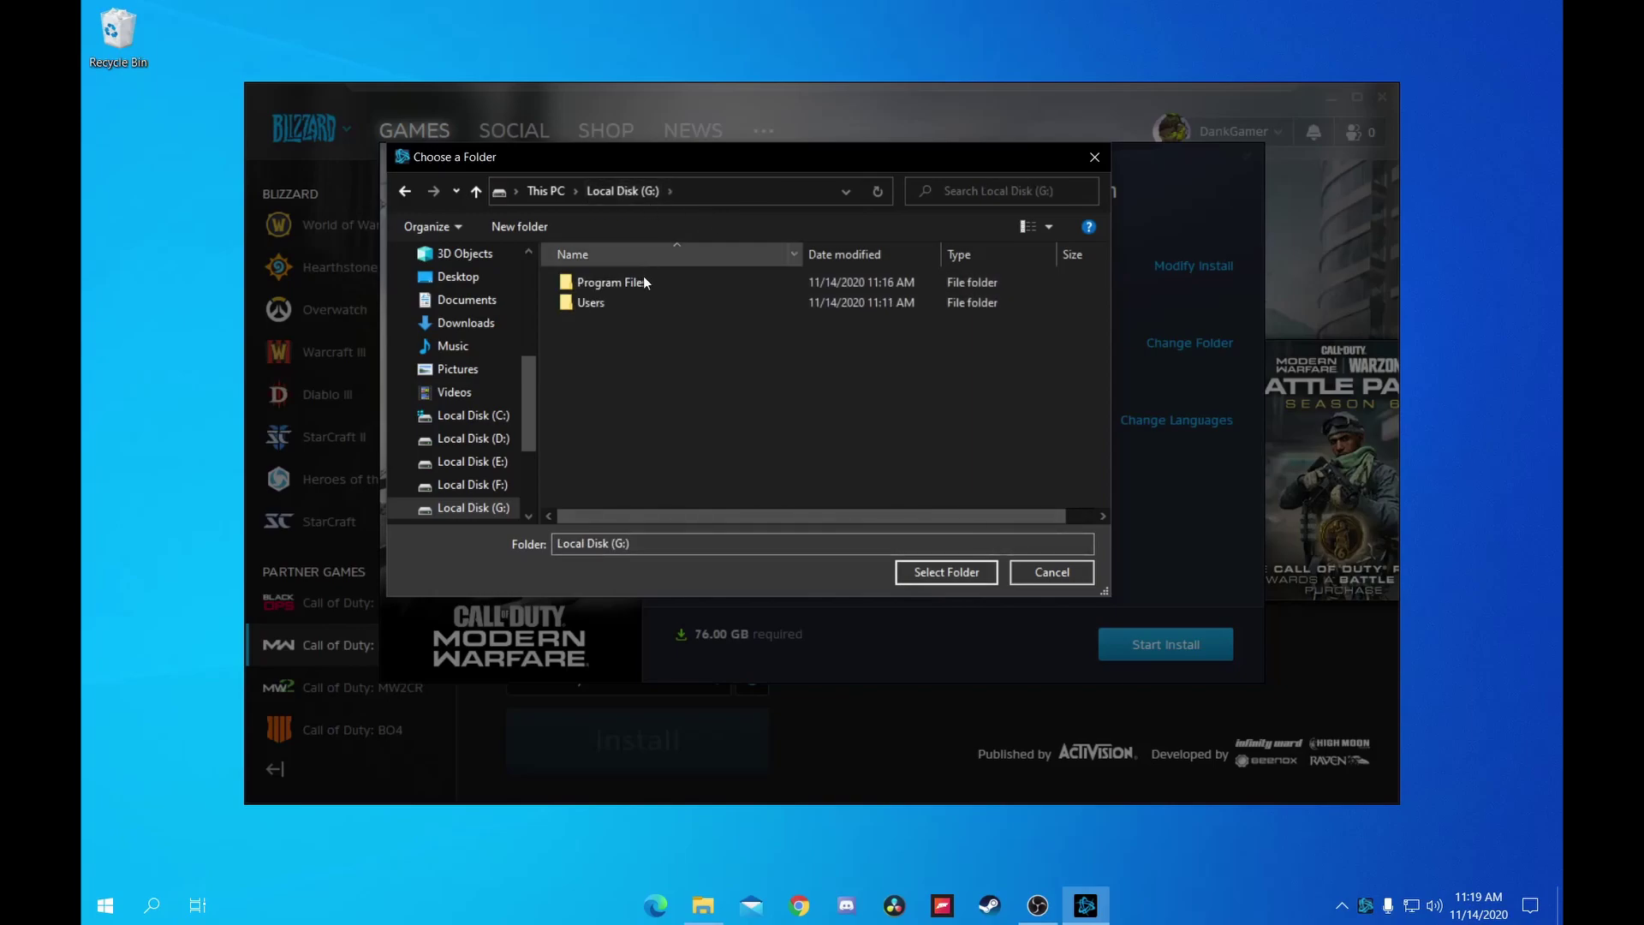
left_click(644, 282)
left_click(934, 574)
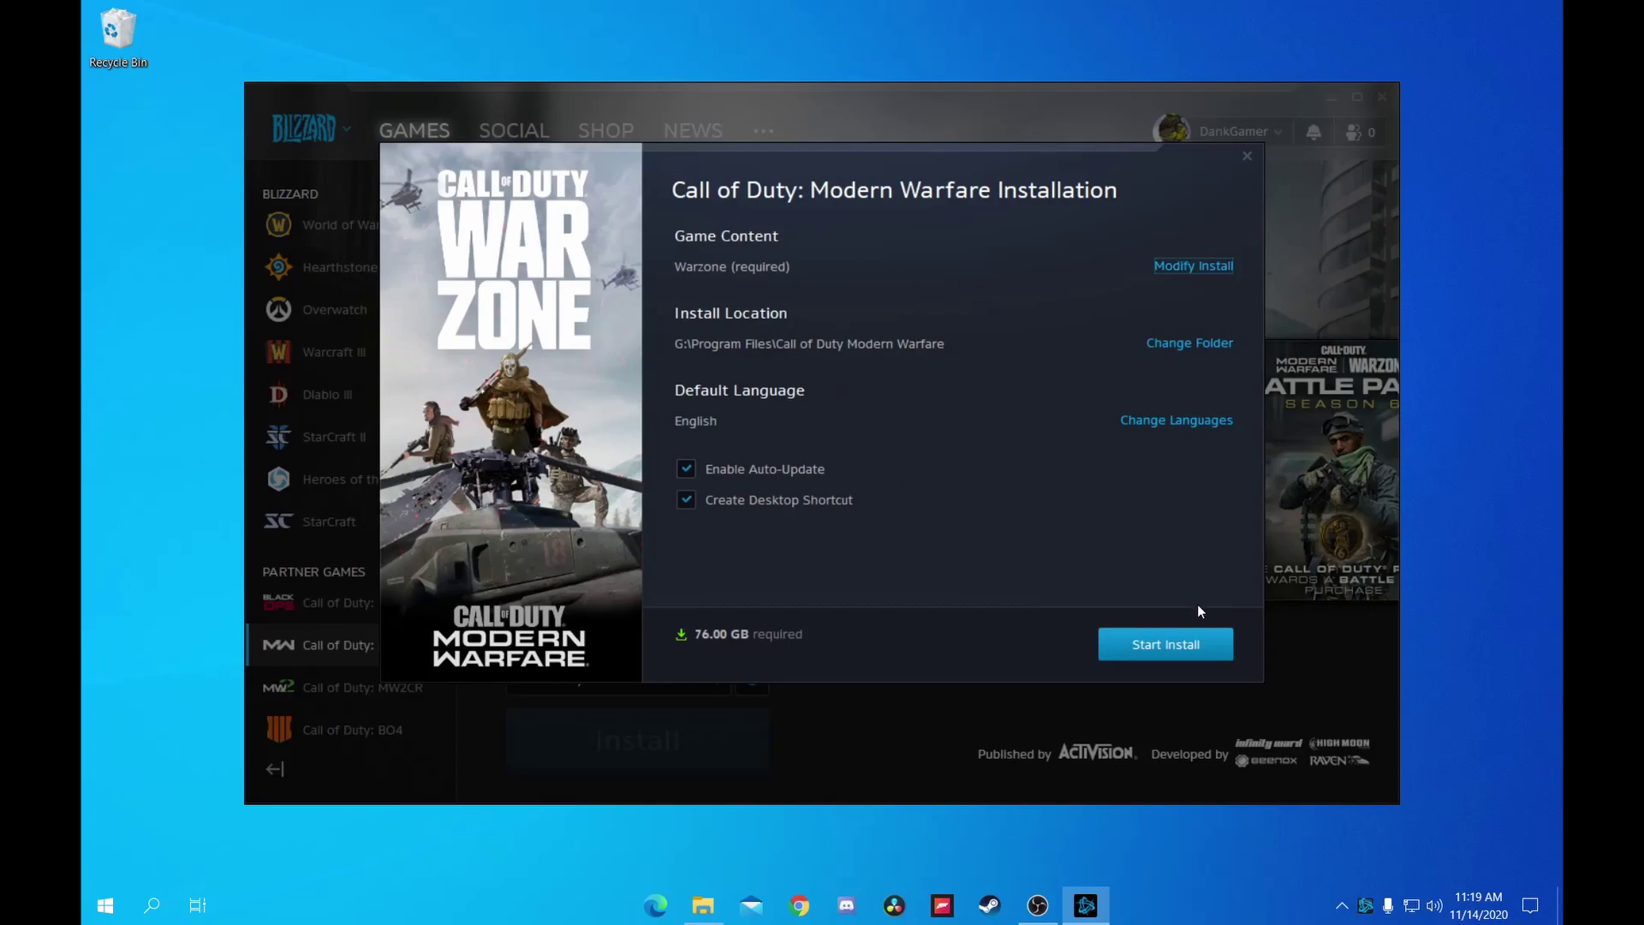
Step: Start the Call of Duty: Modern Warfare install and dismiss the update notification
left_click(1199, 645)
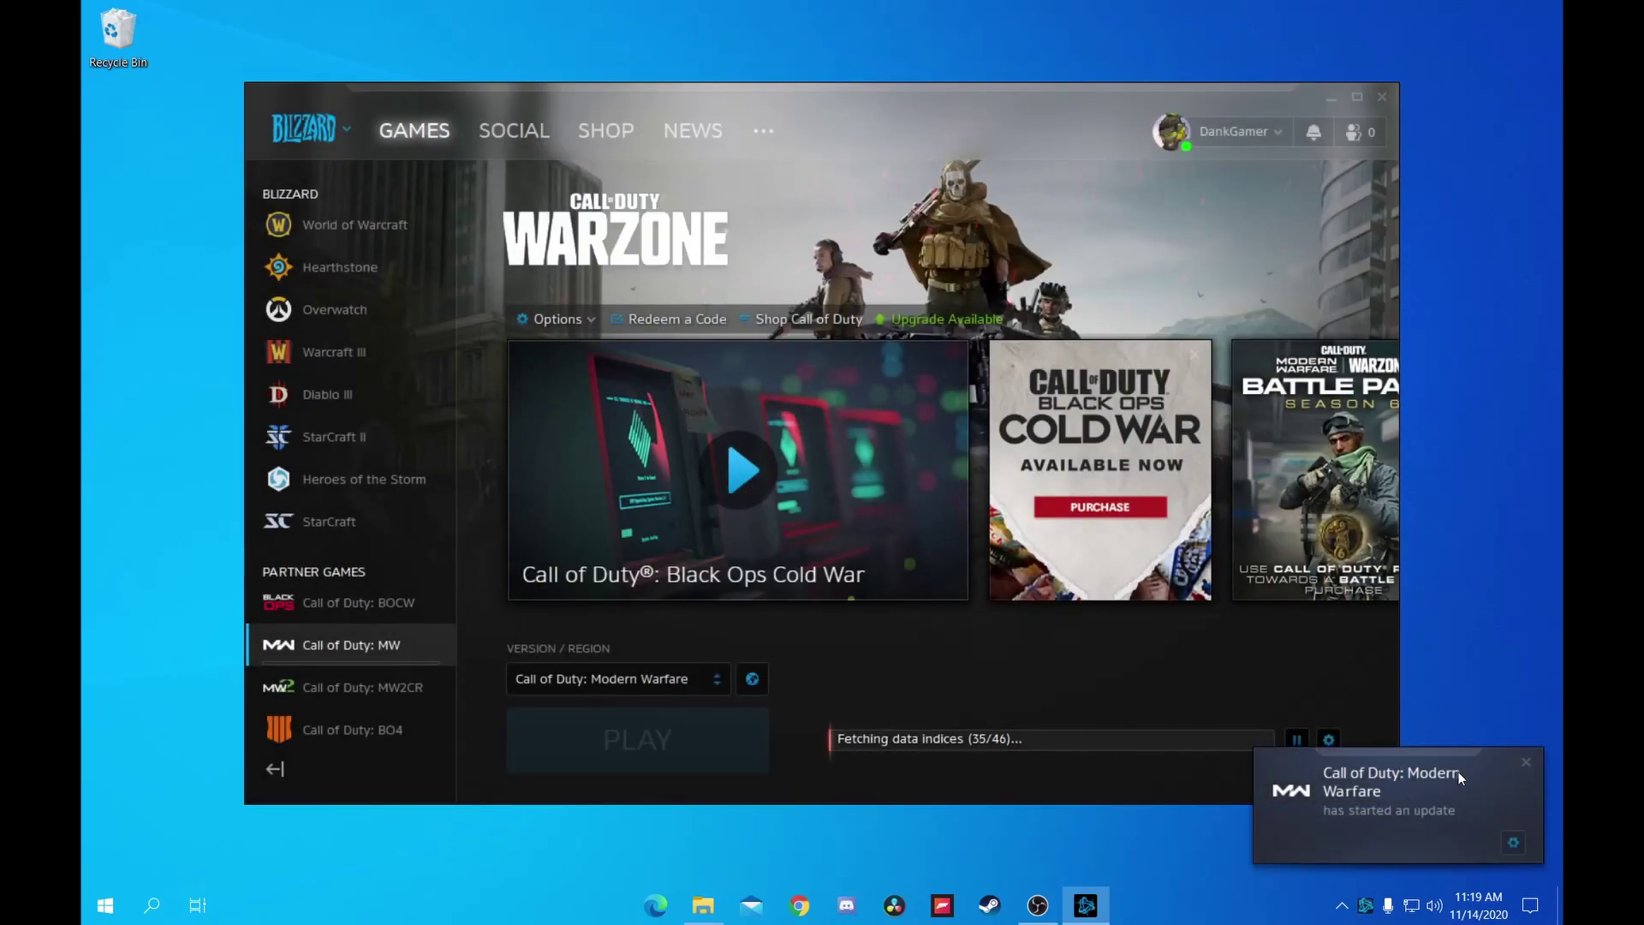
left_click(1524, 760)
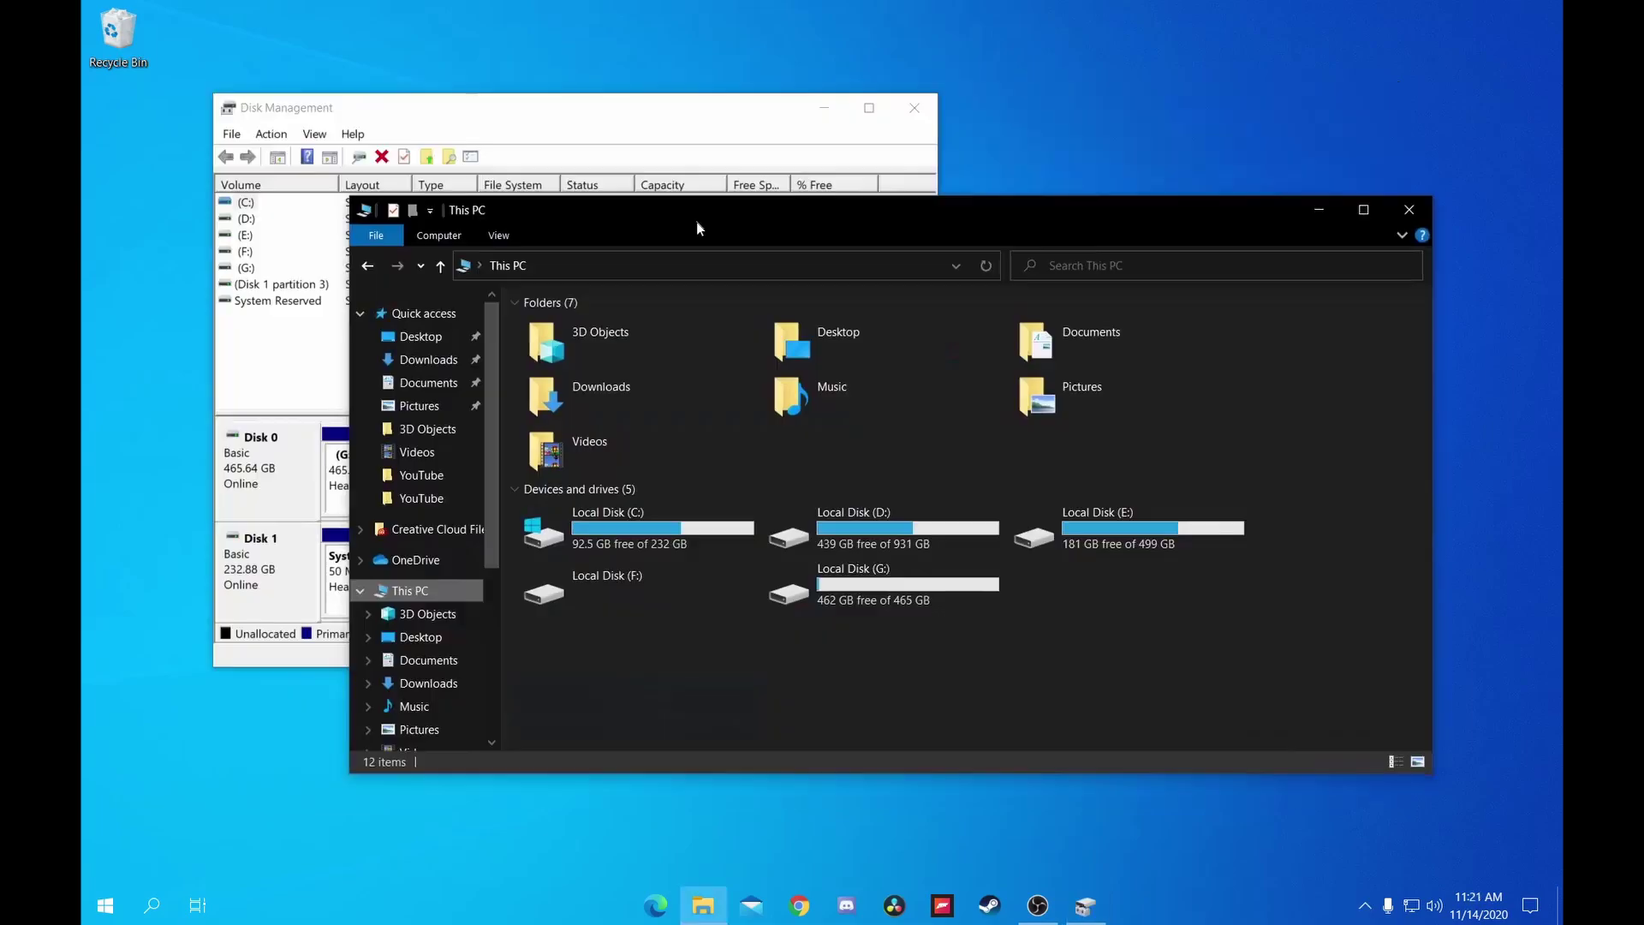
left_click_drag(697, 222, 869, 200)
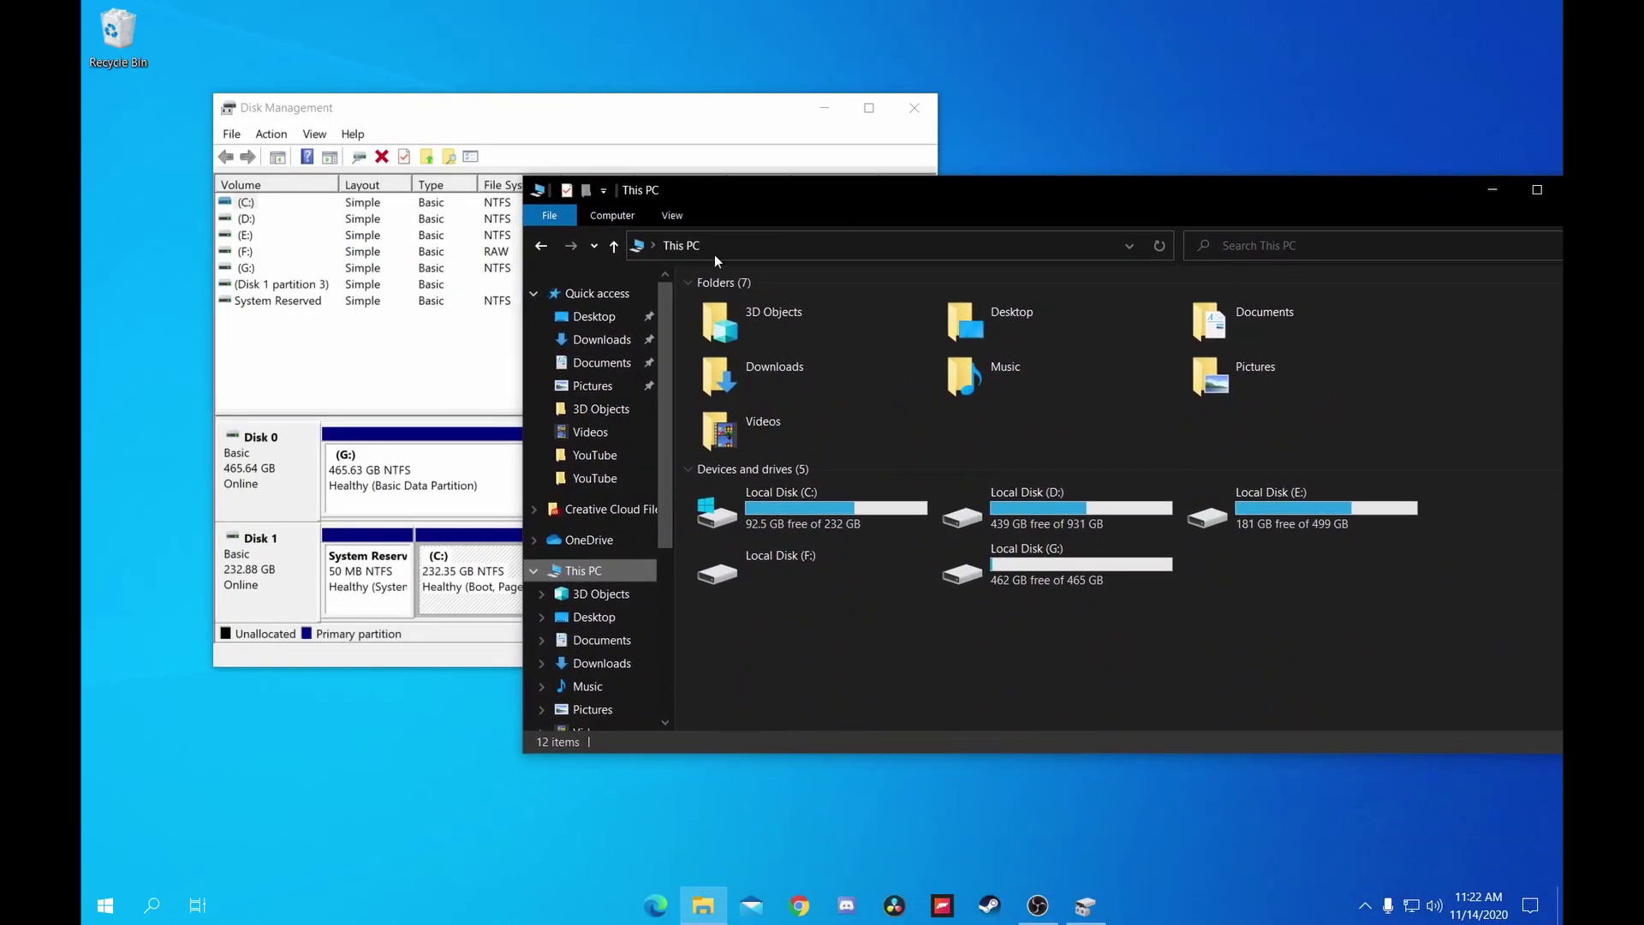
left_click(497, 344)
mouse_move(927, 483)
left_mouse_down()
mouse_move(927, 582)
mouse_move(927, 478)
left_mouse_up()
left_click(471, 506)
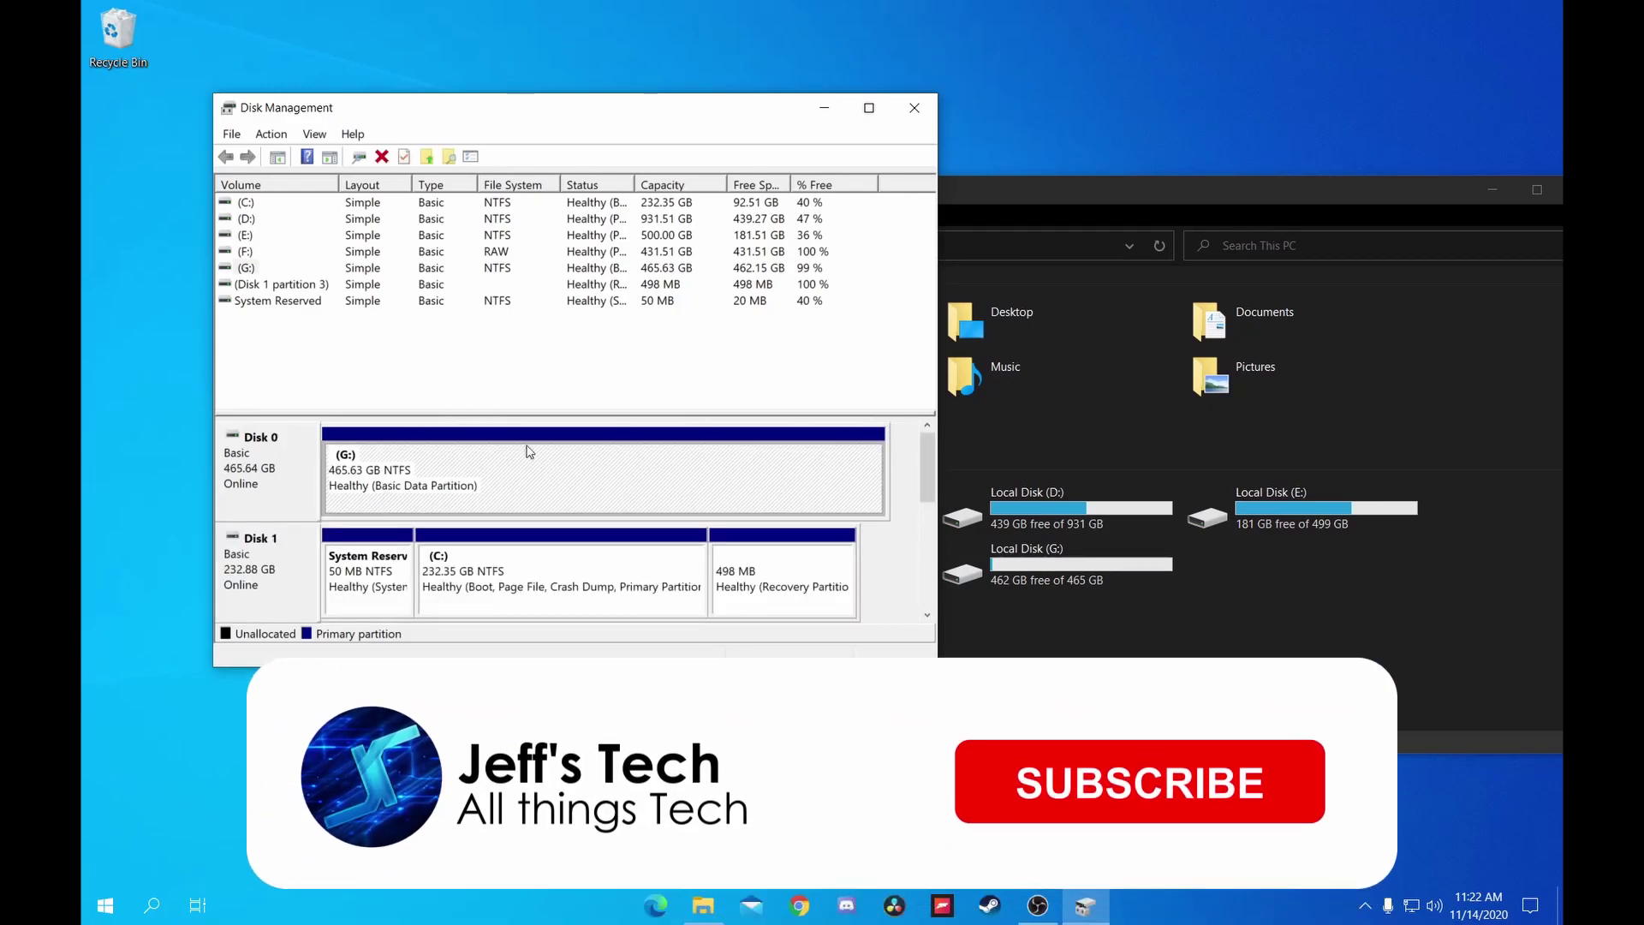
left_click(1036, 561)
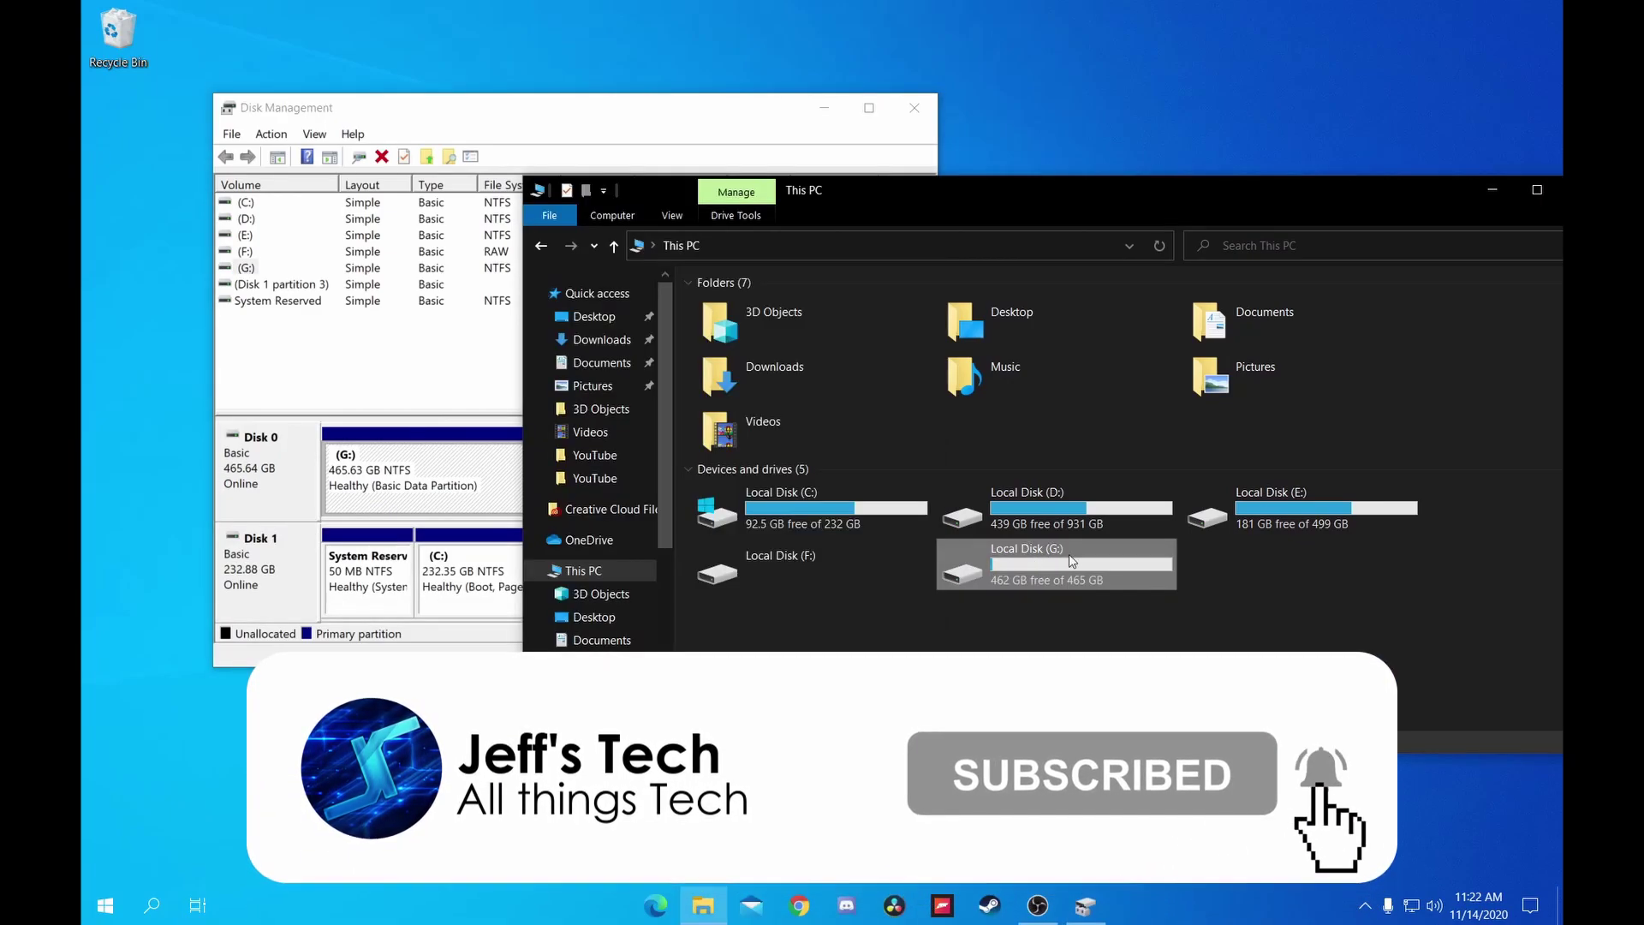